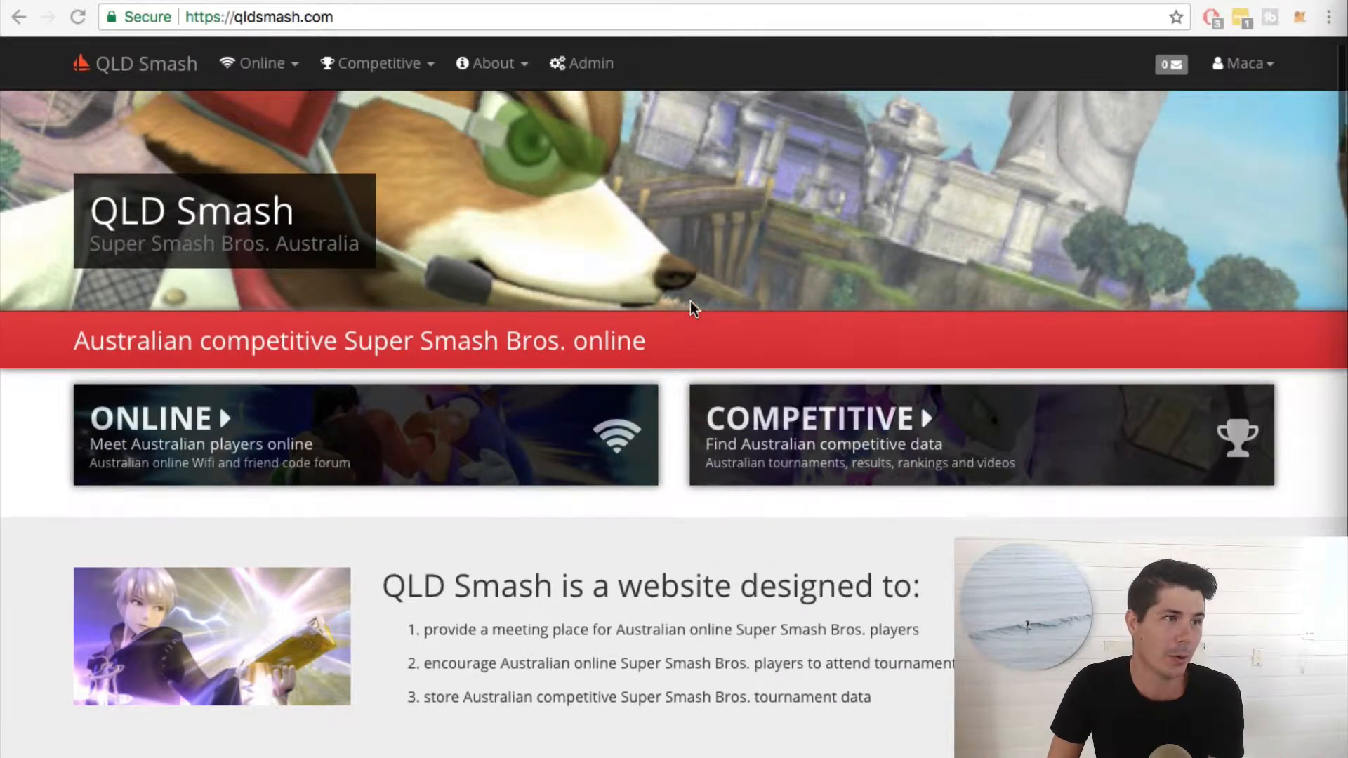
Look over the QLD Smash homepage, including its purpose statement and the upcoming Australian tournaments
{"action": "scroll", "coordinate": [690, 301], "scroll_direction": "down", "scroll_amount": 6}
{"action": "scroll", "coordinate": [690, 302], "scroll_direction": "down", "scroll_amount": 4}
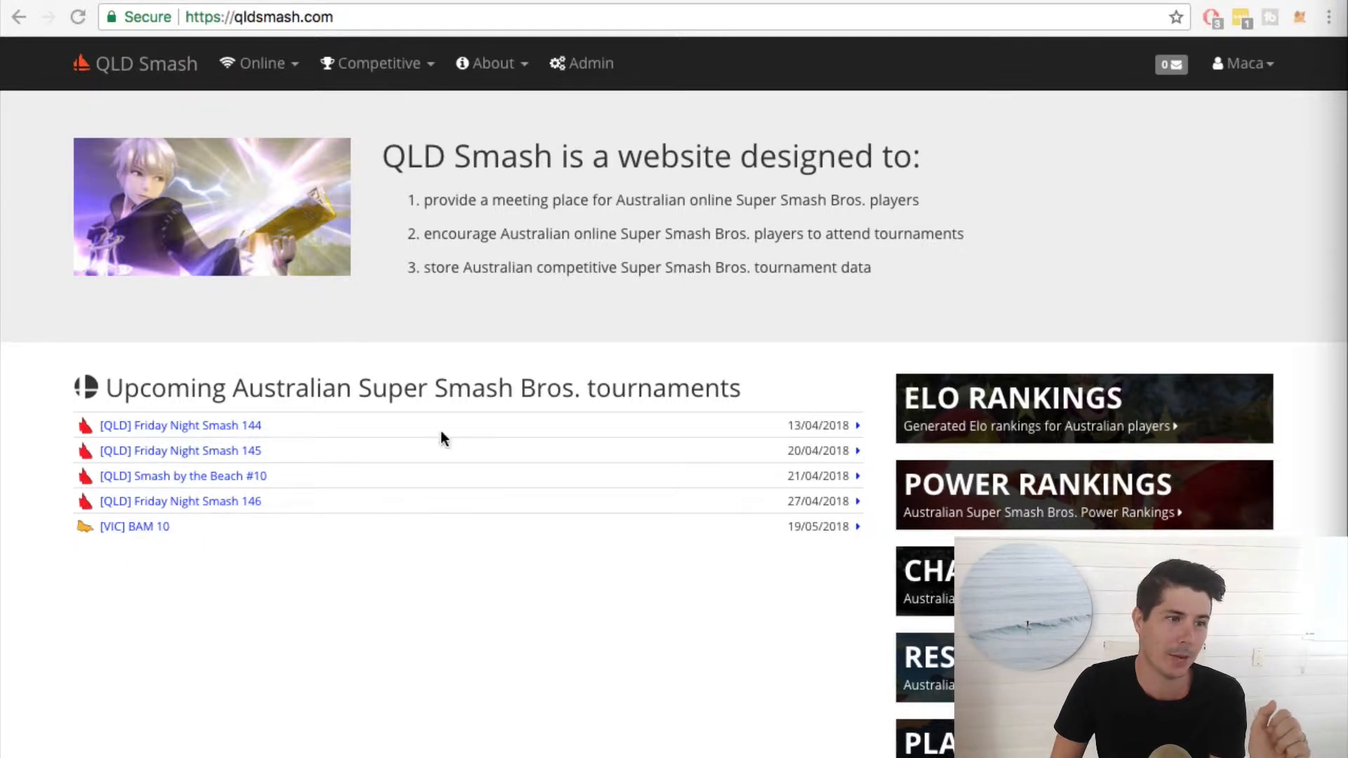
{"action": "scroll", "coordinate": [444, 385], "scroll_direction": "up", "scroll_amount": 6}
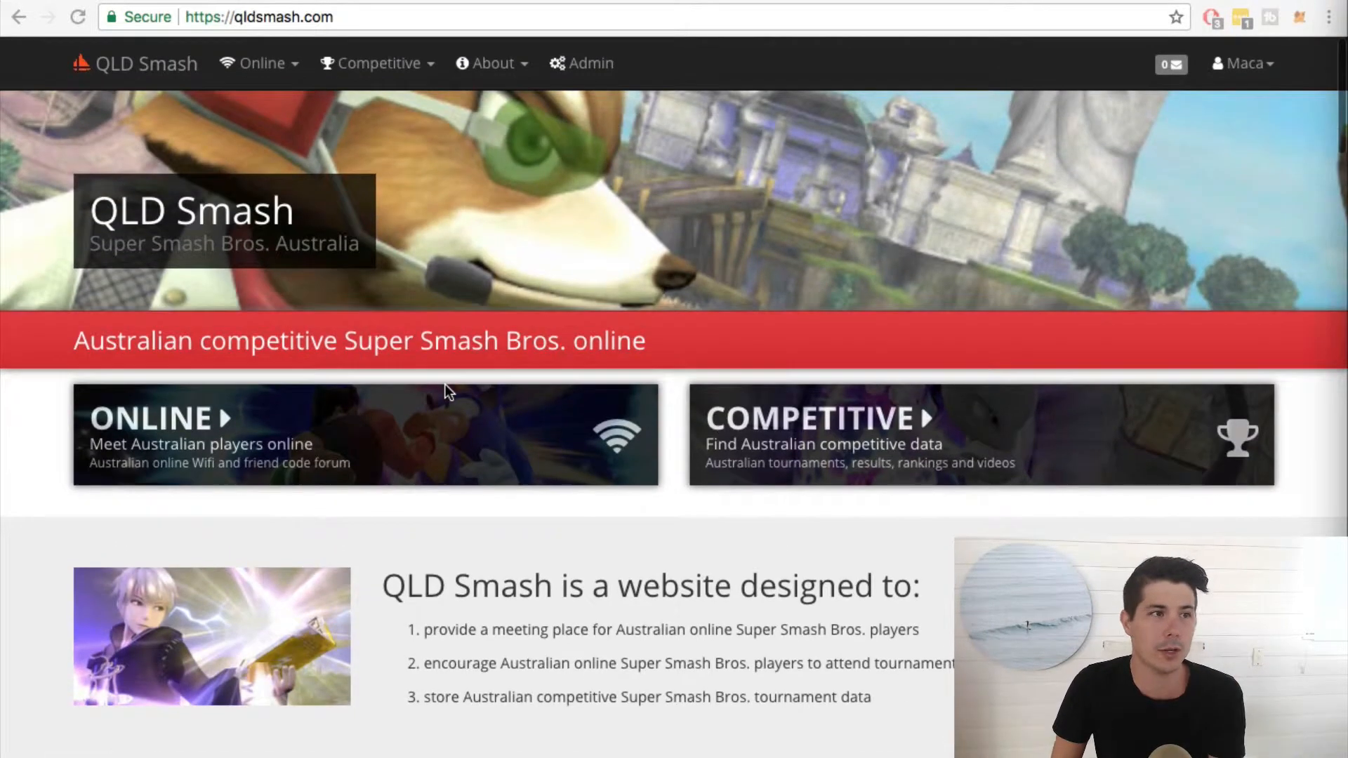
Open the Elo Rankings page and look through the Super Smash Bros. for Wii U player list
{"action": "left_click", "coordinate": [430, 61]}
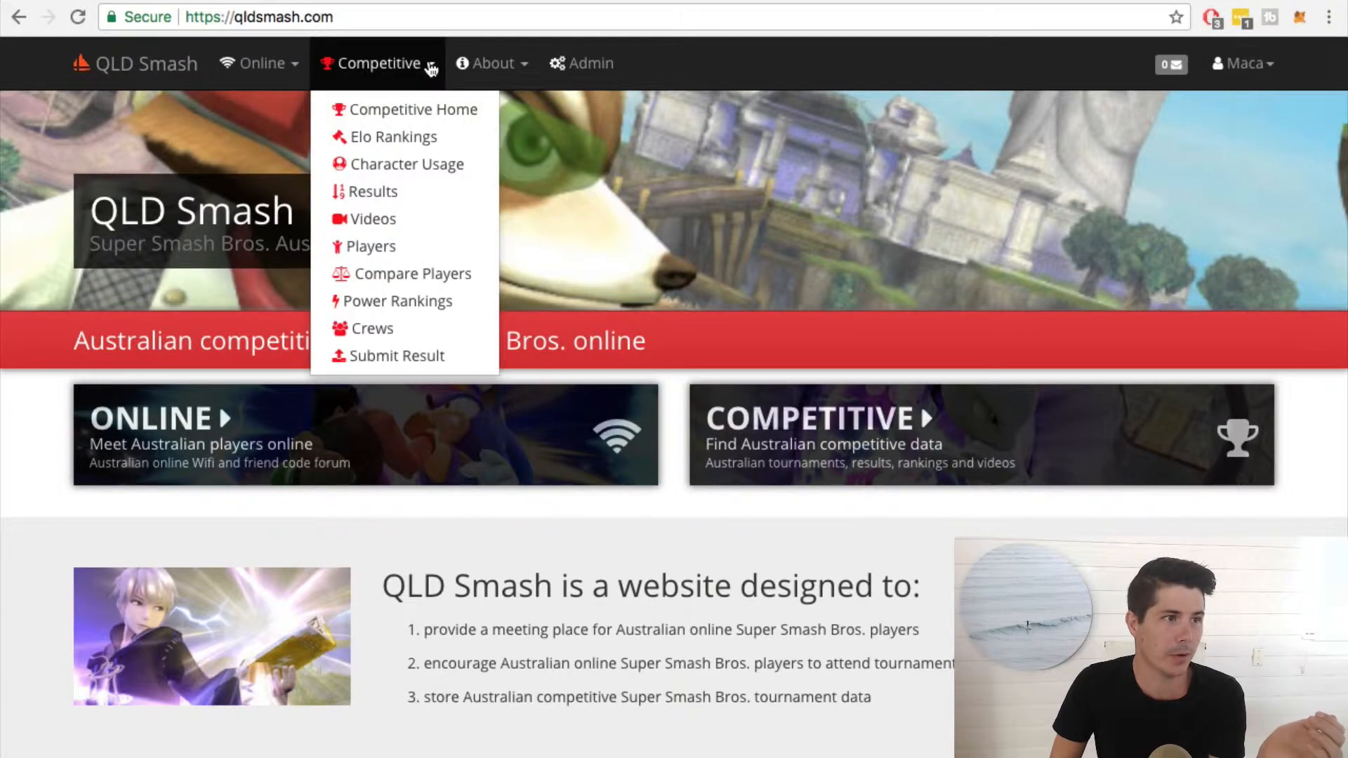
{"action": "left_click", "coordinate": [396, 138]}
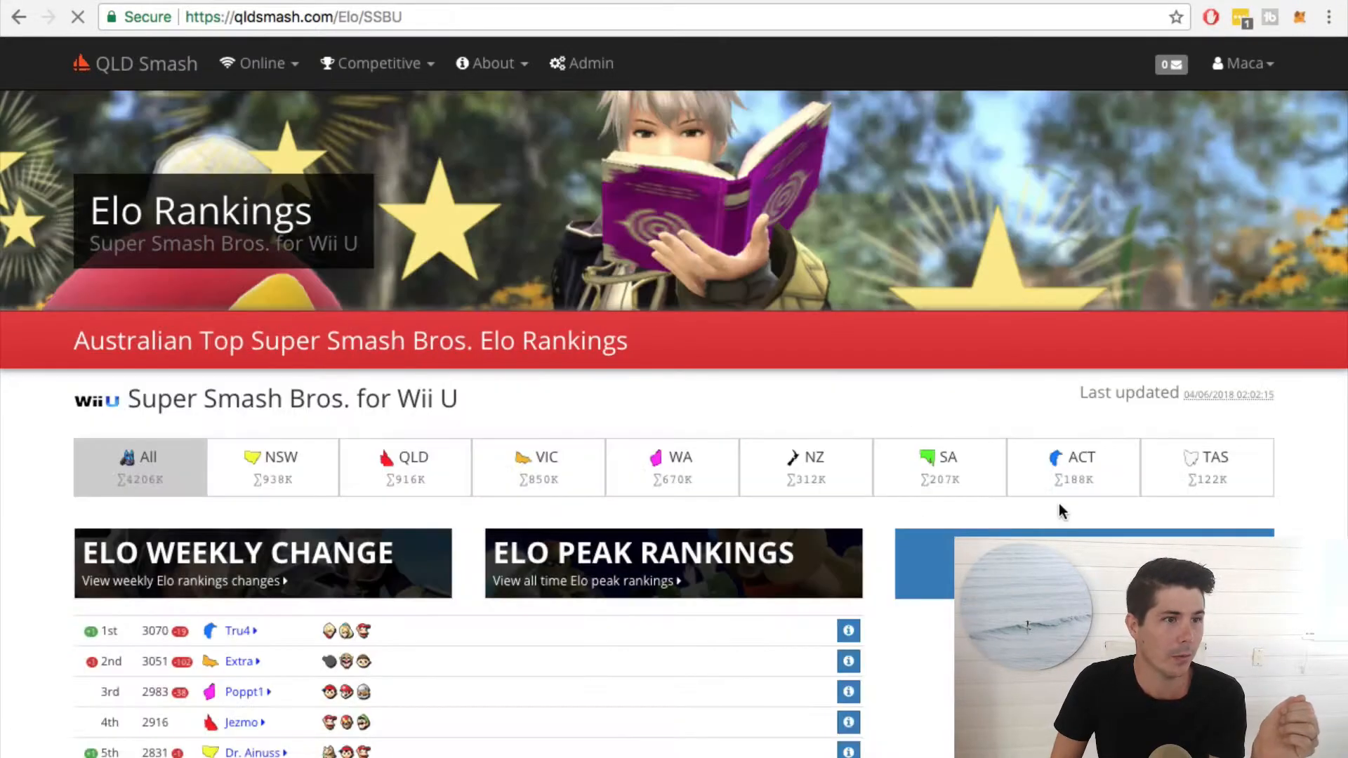
{"action": "scroll", "coordinate": [997, 501], "scroll_direction": "down", "scroll_amount": 10}
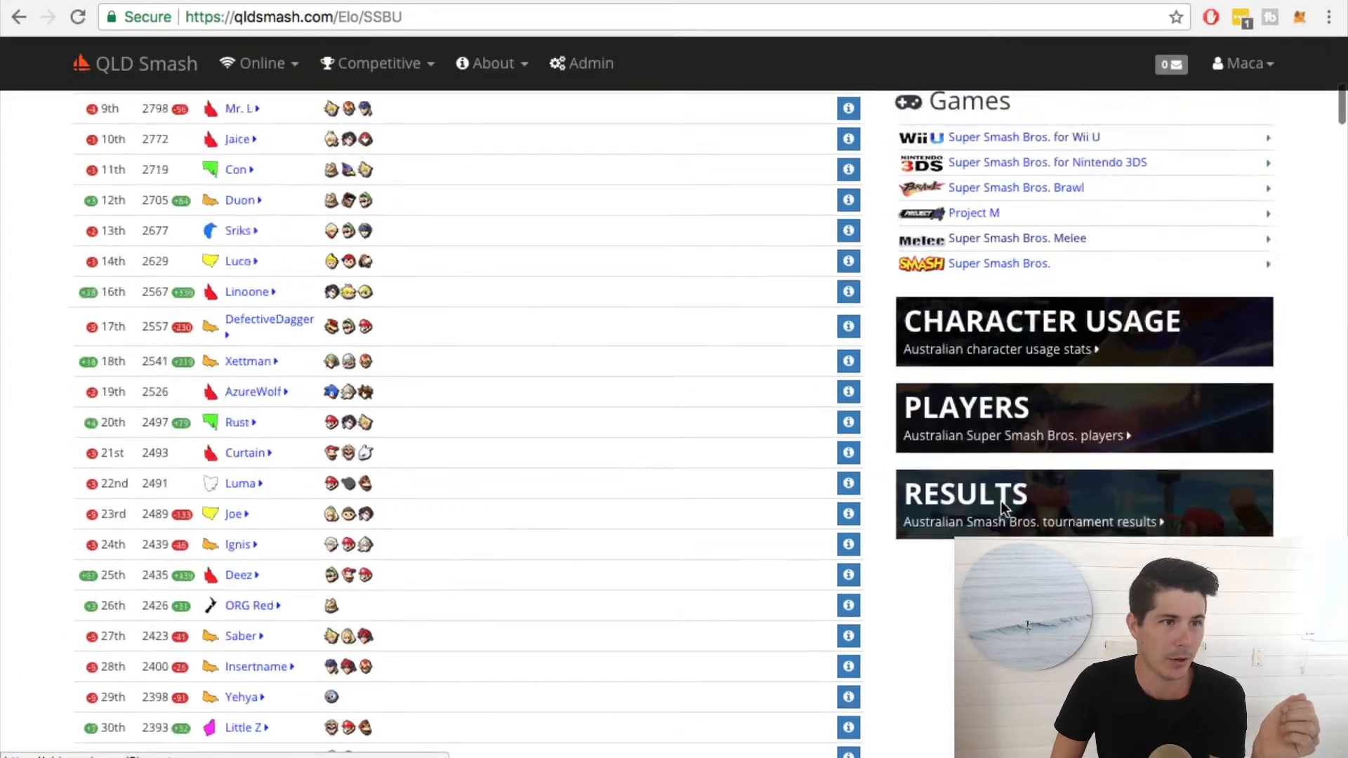
Switch the Elo rankings to Super Smash Bros. Melee and look through the national player list
{"action": "scroll", "coordinate": [1000, 500], "scroll_direction": "up", "scroll_amount": 2}
{"action": "left_click", "coordinate": [1016, 391]}
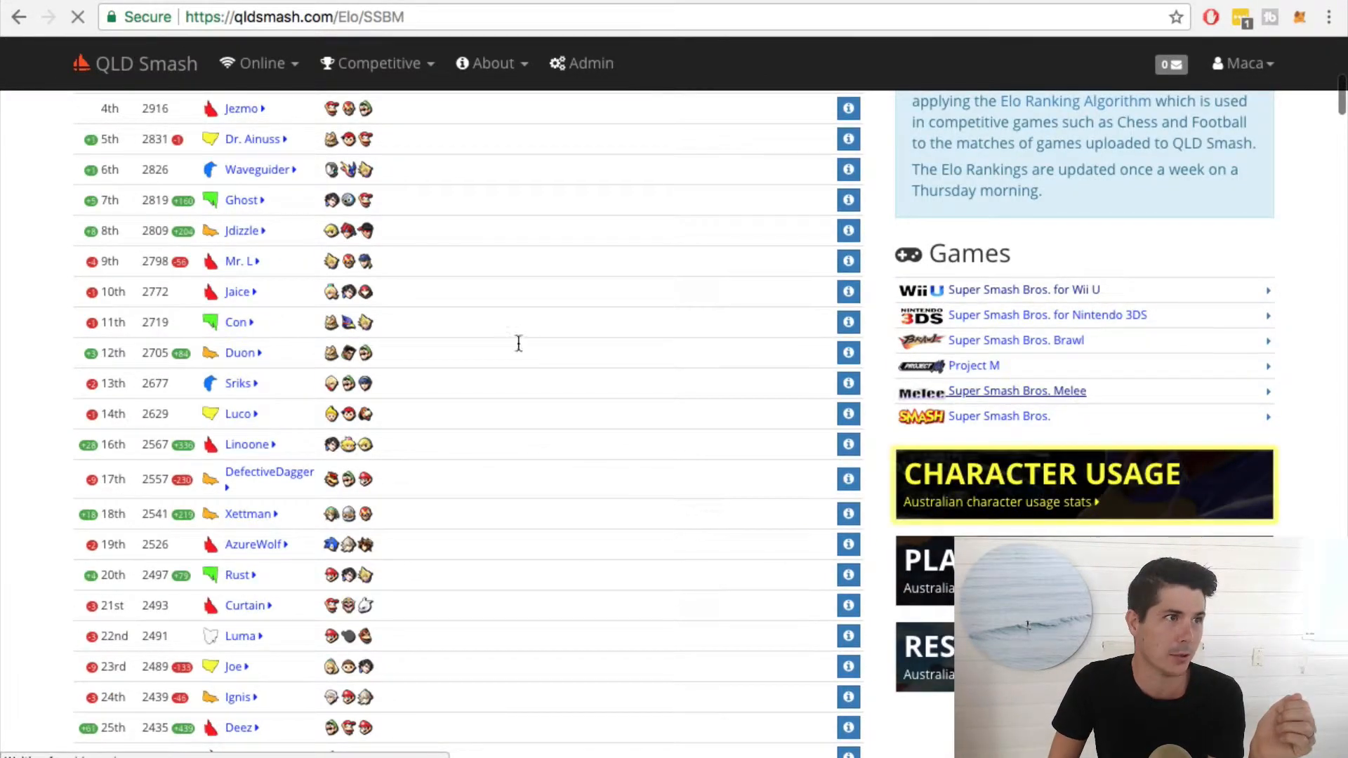
{"action": "scroll", "coordinate": [379, 572], "scroll_direction": "down", "scroll_amount": 2}
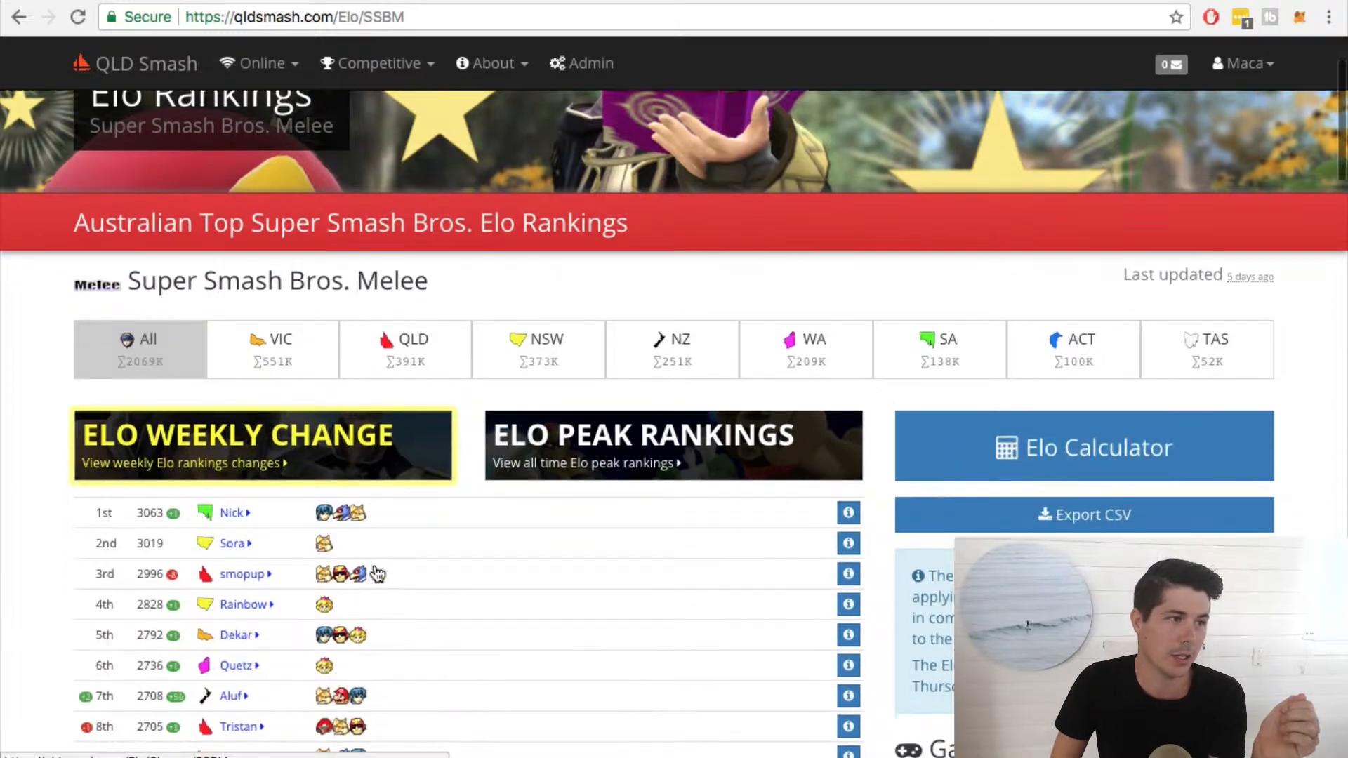
{"action": "scroll", "coordinate": [262, 472], "scroll_direction": "down", "scroll_amount": 2}
{"action": "scroll", "coordinate": [292, 461], "scroll_direction": "down", "scroll_amount": 7}
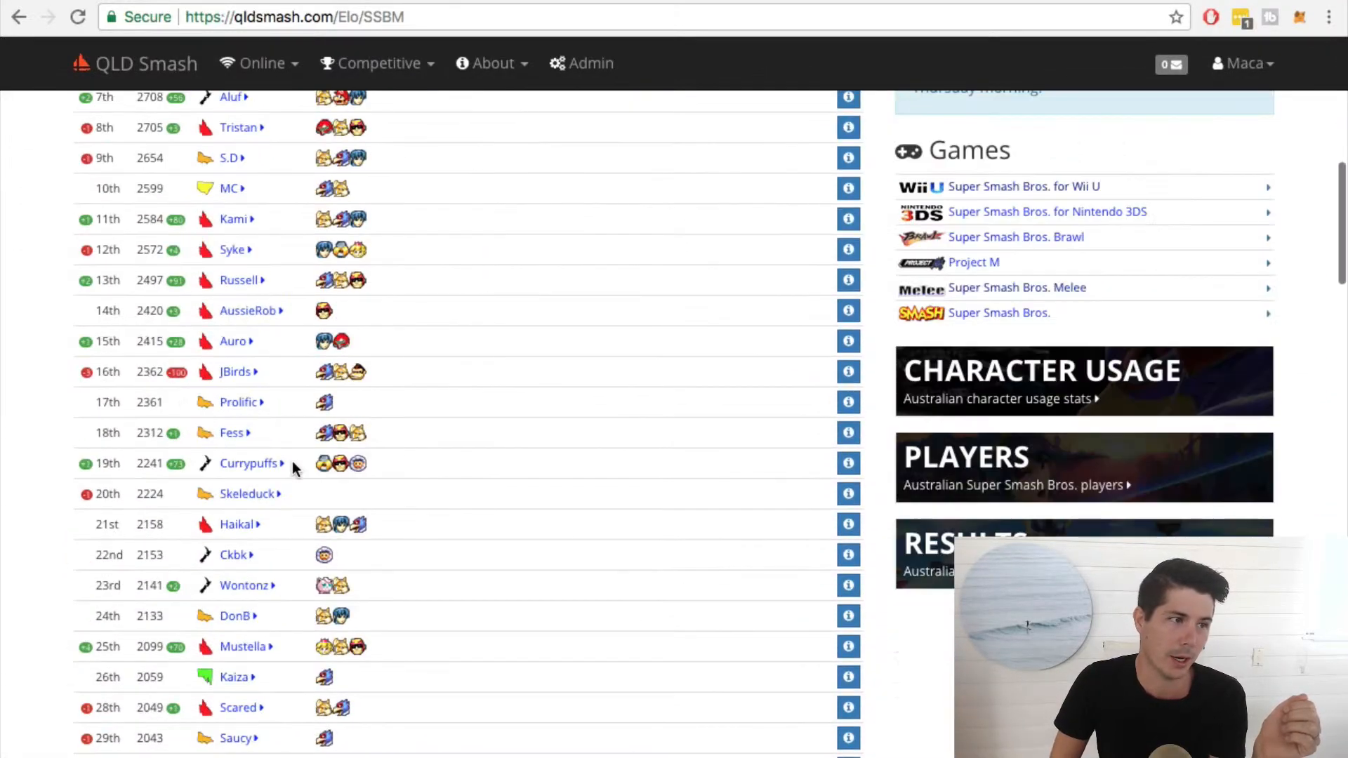
{"action": "scroll", "coordinate": [292, 466], "scroll_direction": "down", "scroll_amount": 3}
Filter the Melee Elo rankings to the QLD region and look through its ranked players
{"action": "scroll", "coordinate": [339, 465], "scroll_direction": "up", "scroll_amount": 15}
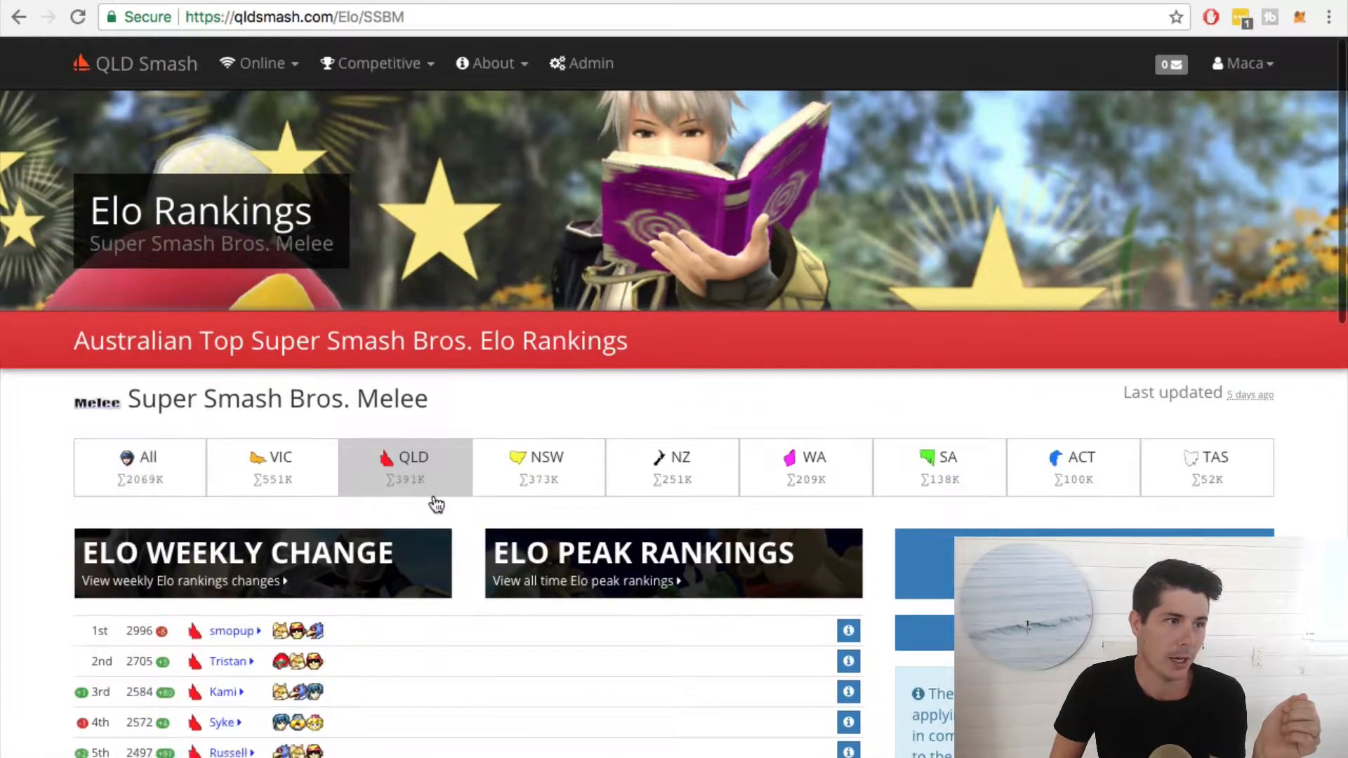
{"action": "scroll", "coordinate": [435, 512], "scroll_direction": "down", "scroll_amount": 5}
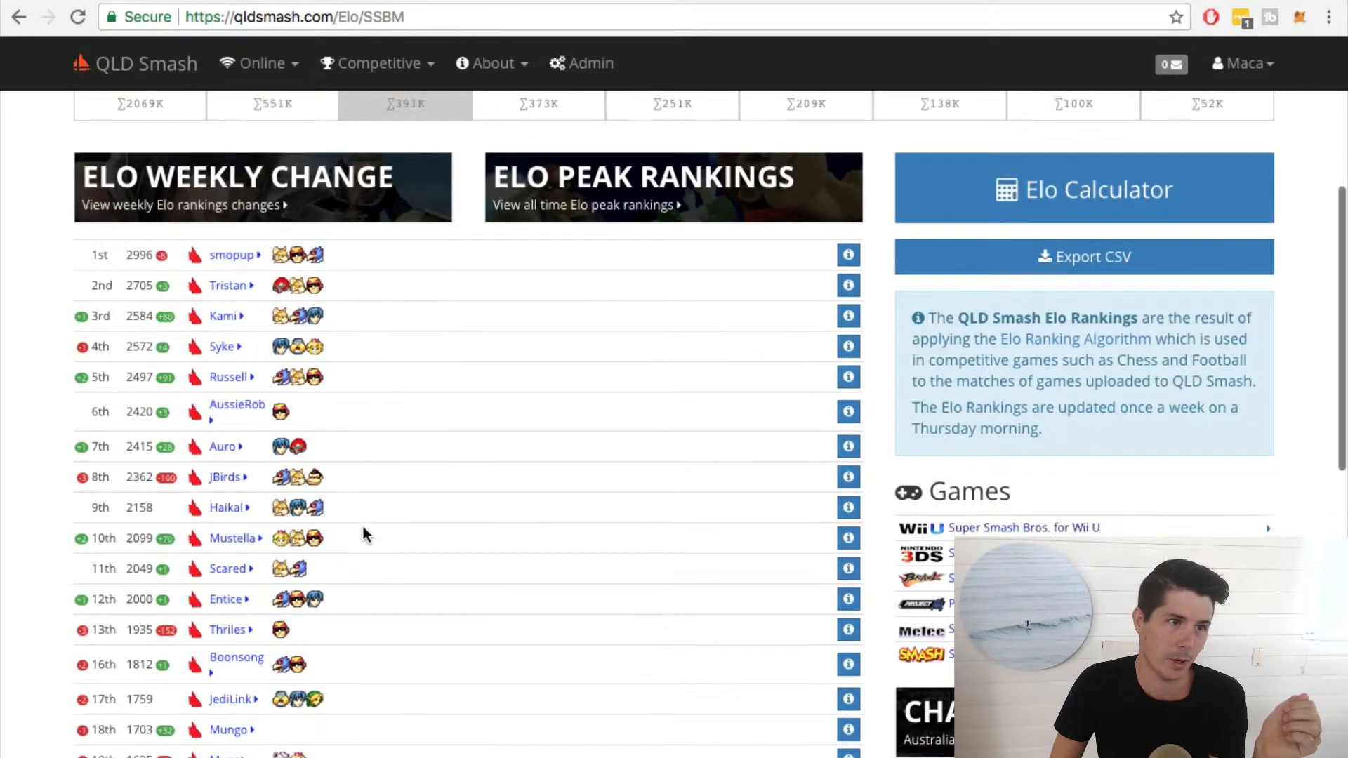
{"action": "scroll", "coordinate": [363, 530], "scroll_direction": "down", "scroll_amount": 2}
{"action": "scroll", "coordinate": [363, 530], "scroll_direction": "up", "scroll_amount": 1}
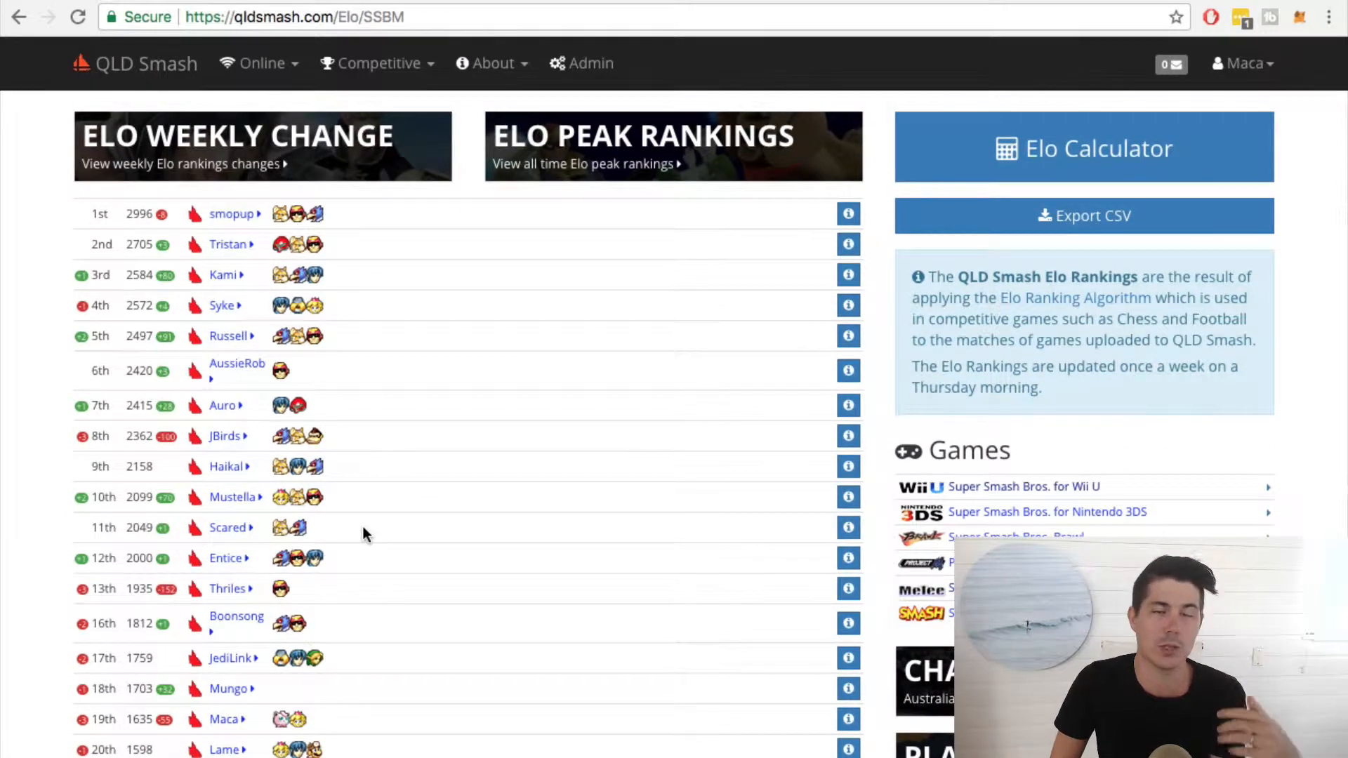
{"action": "scroll", "coordinate": [353, 540], "scroll_direction": "up", "scroll_amount": 6}
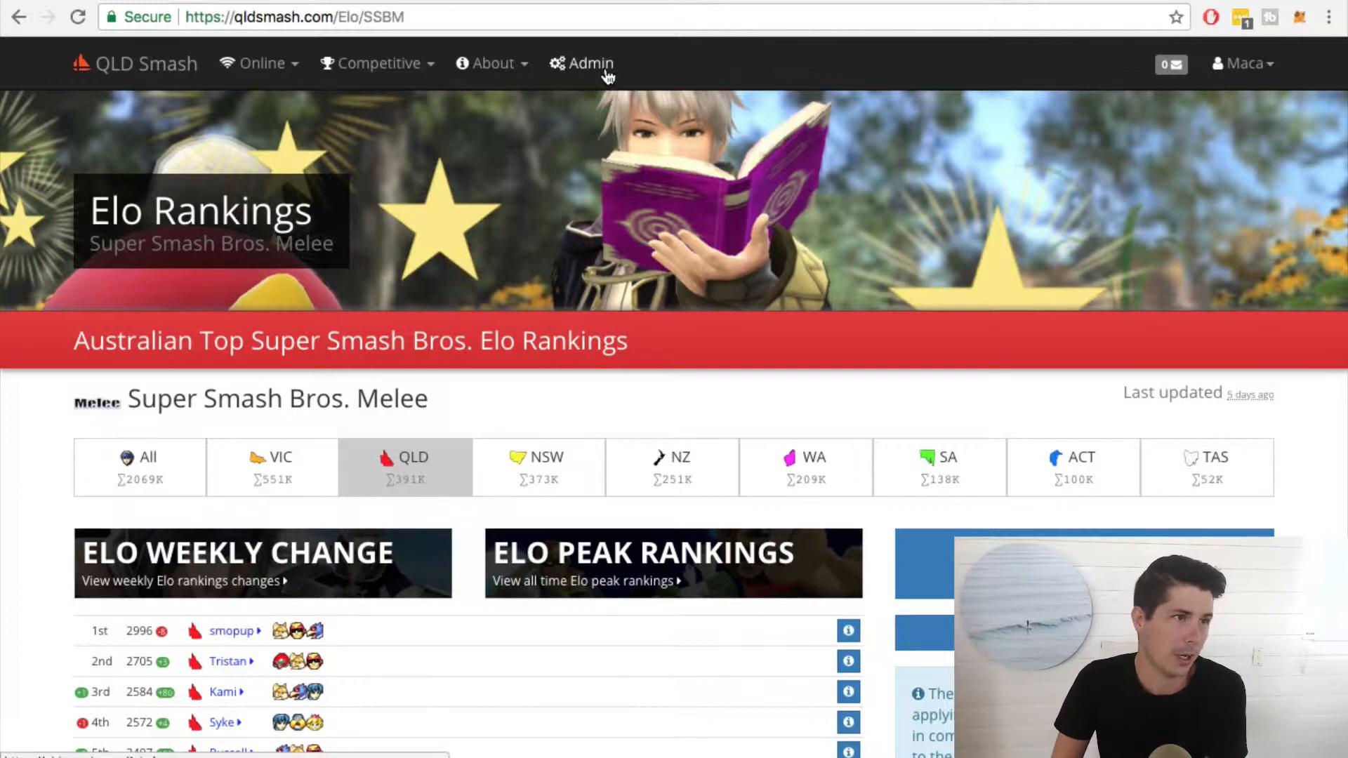
Go to the site administration area and open the list of site tourneys to look over its entries
{"action": "left_click", "coordinate": [589, 70]}
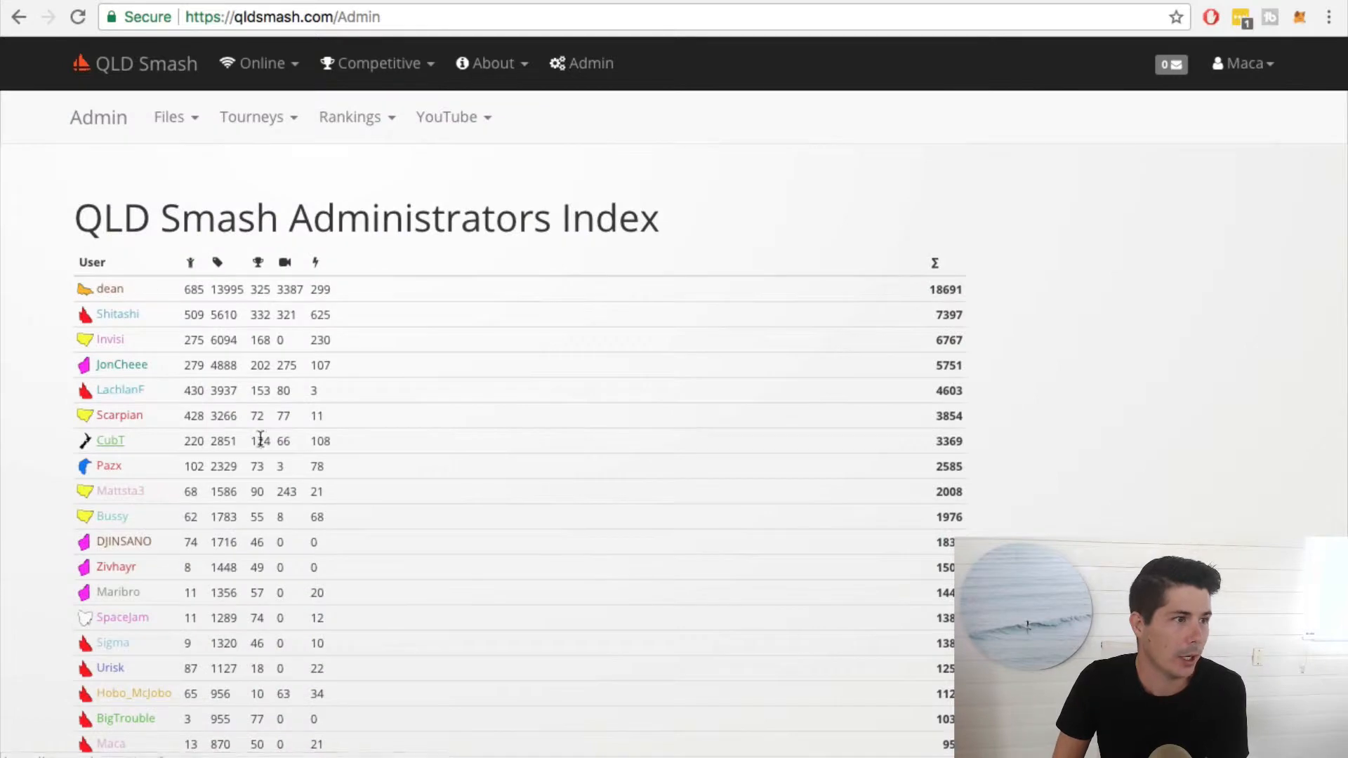
{"action": "left_click", "coordinate": [289, 123]}
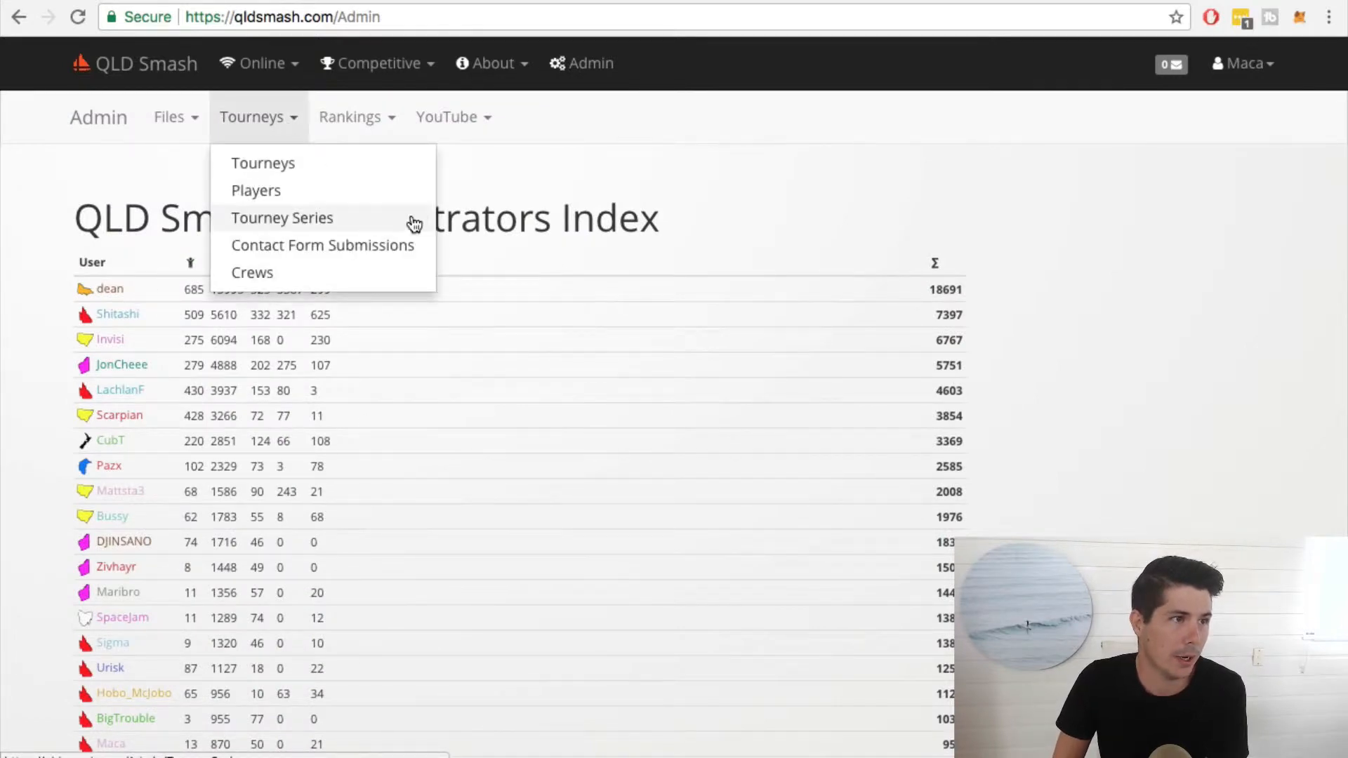
{"action": "left_click", "coordinate": [289, 172]}
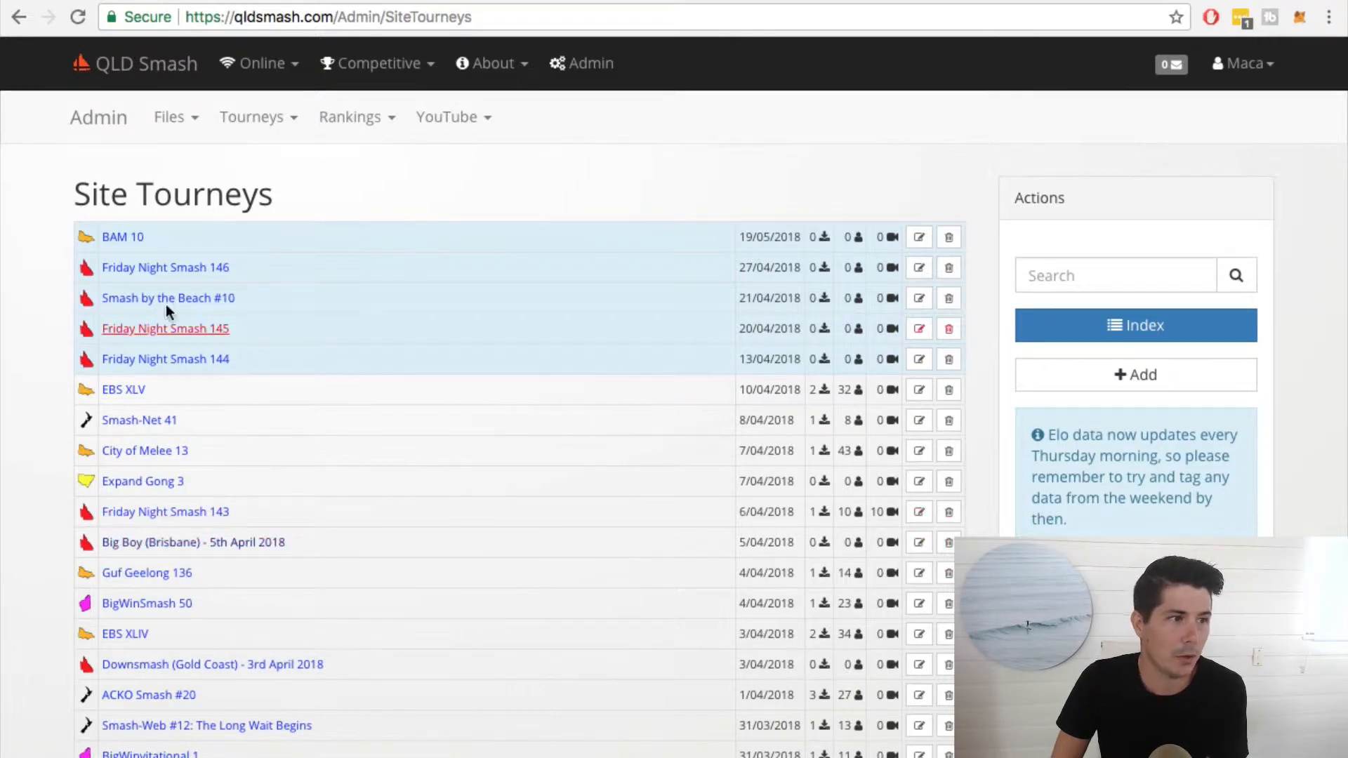
{"action": "scroll", "coordinate": [226, 568], "scroll_direction": "down", "scroll_amount": 3}
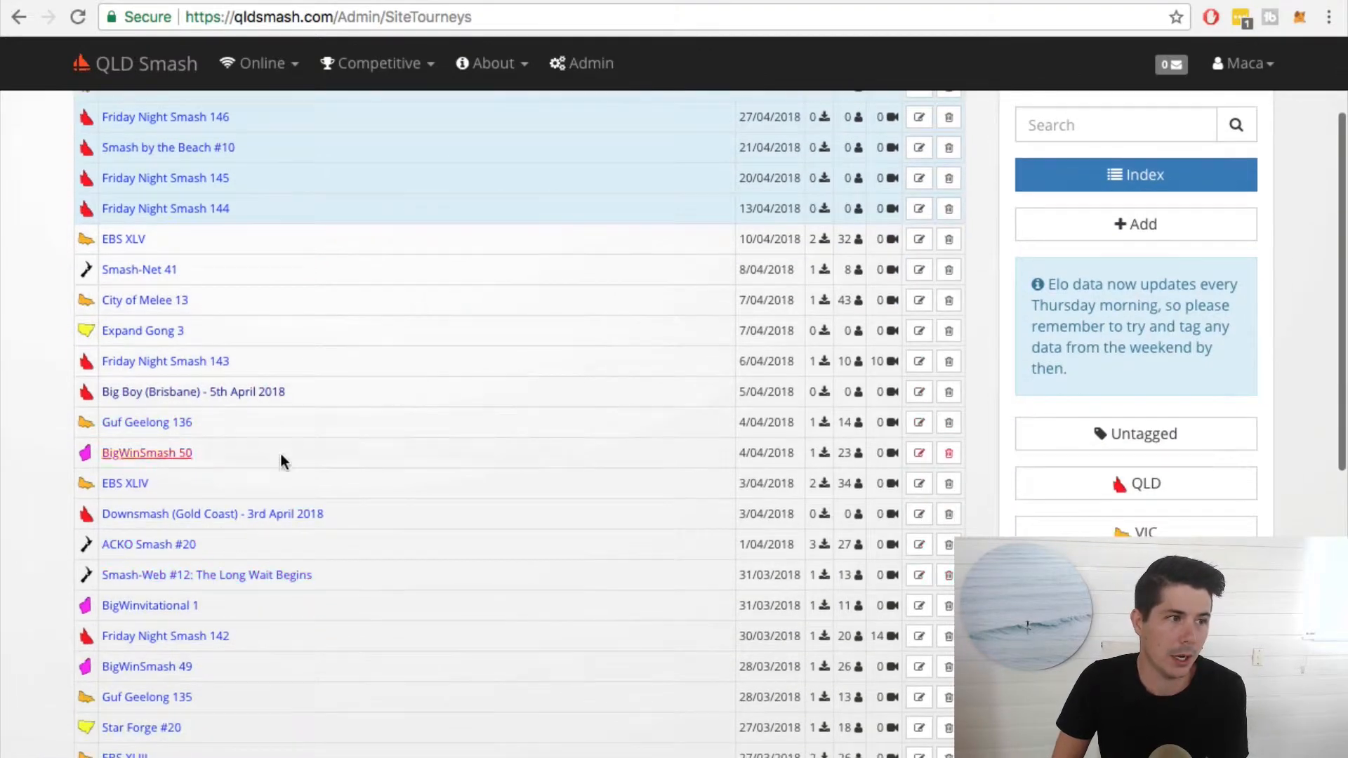
{"action": "scroll", "coordinate": [265, 391], "scroll_direction": "up", "scroll_amount": 3}
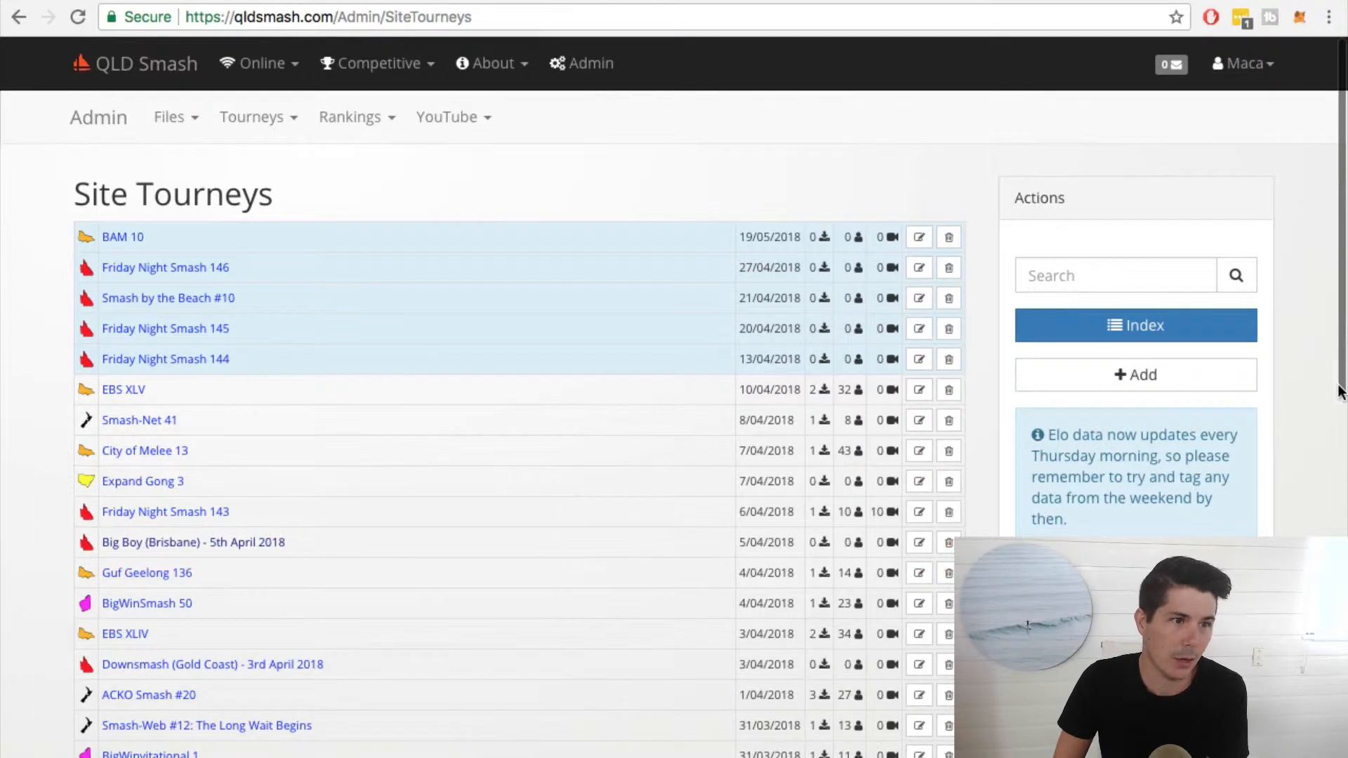
Open the form for adding a new site tourney and examine its name, region, date, link and tournament series fields
{"action": "left_click", "coordinate": [1140, 374]}
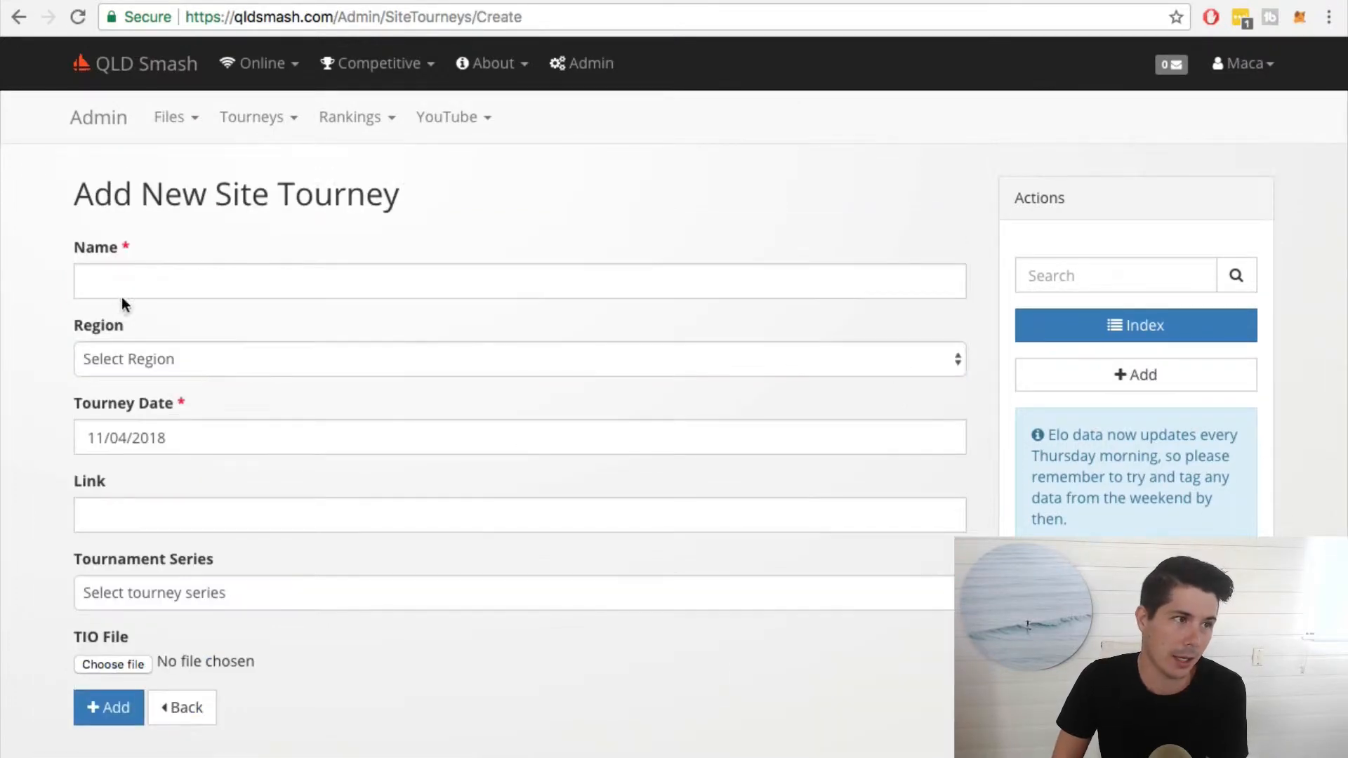
{"action": "left_click", "coordinate": [122, 296]}
{"action": "left_click", "coordinate": [248, 368]}
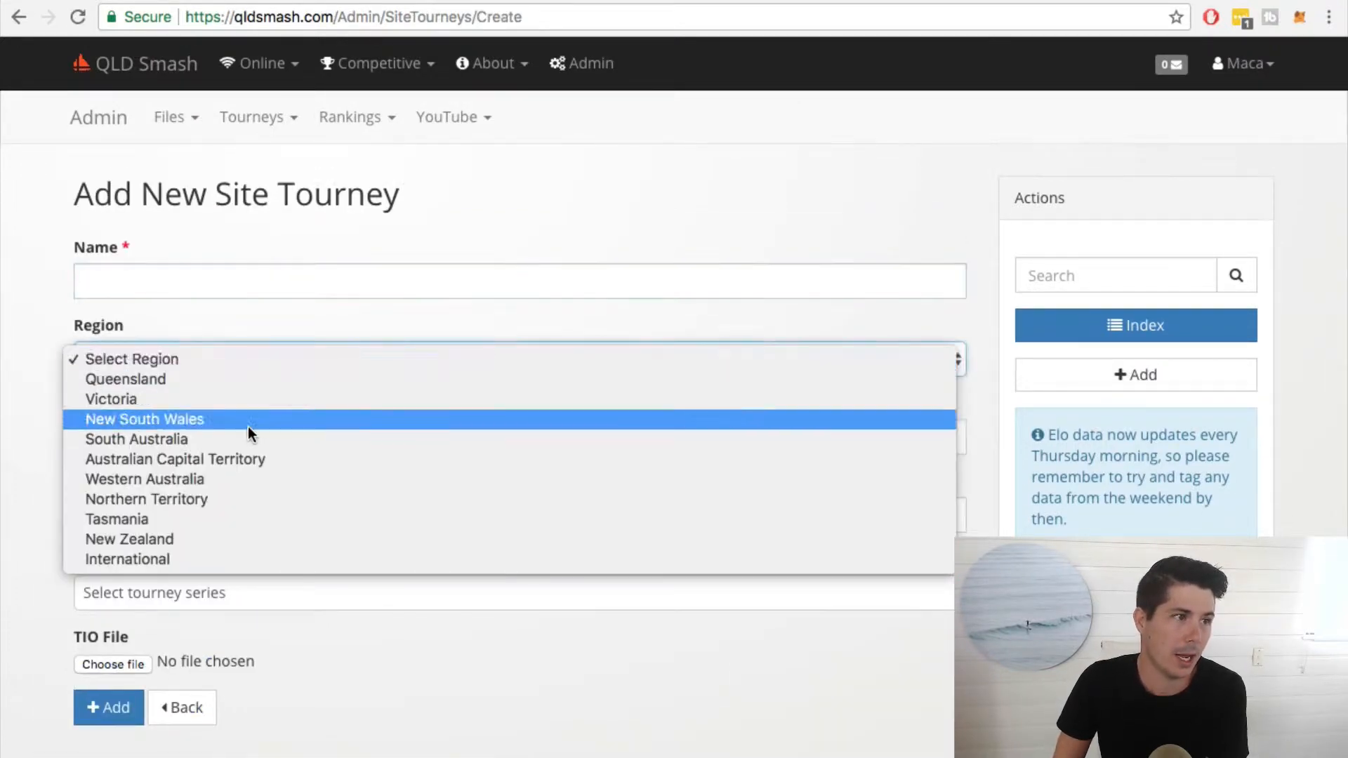
{"action": "left_click", "coordinate": [293, 276]}
{"action": "left_click", "coordinate": [195, 429]}
{"action": "left_click", "coordinate": [555, 511]}
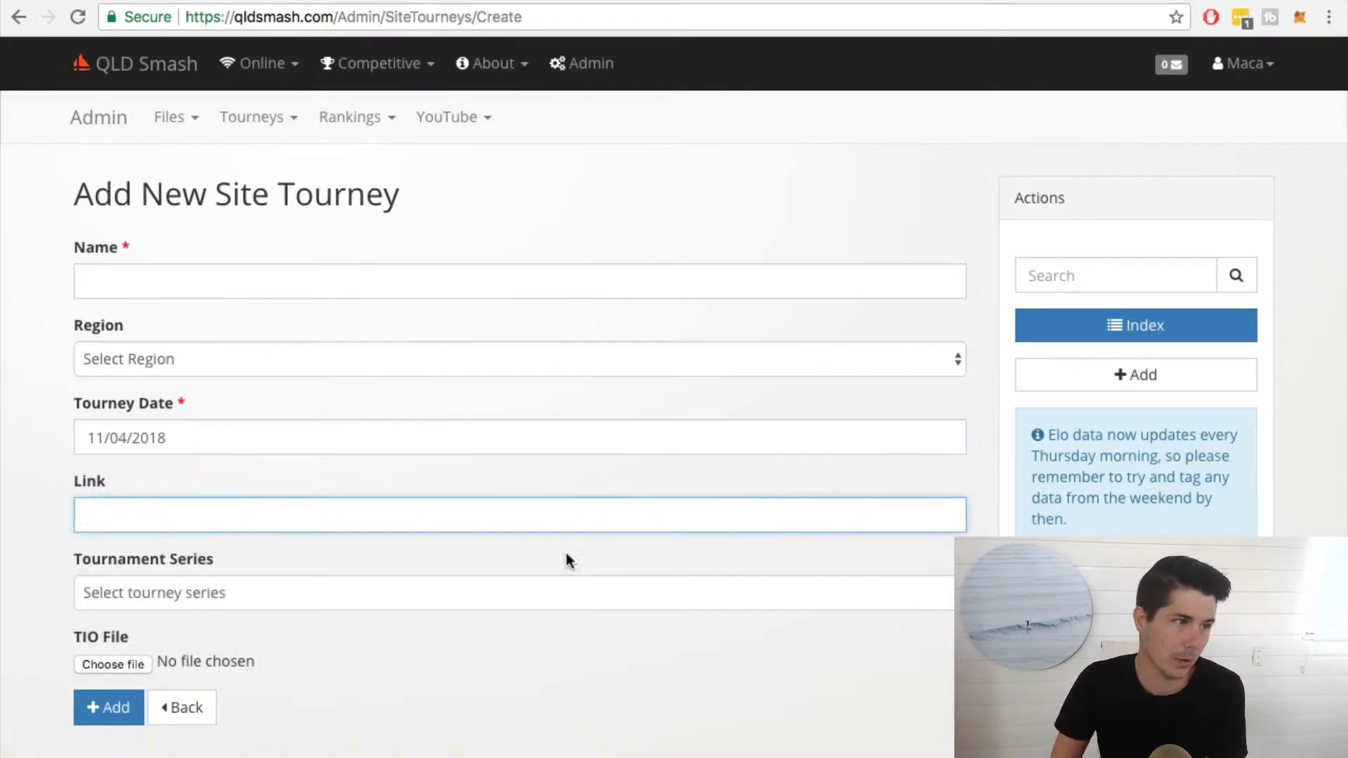
{"action": "left_click", "coordinate": [541, 593]}
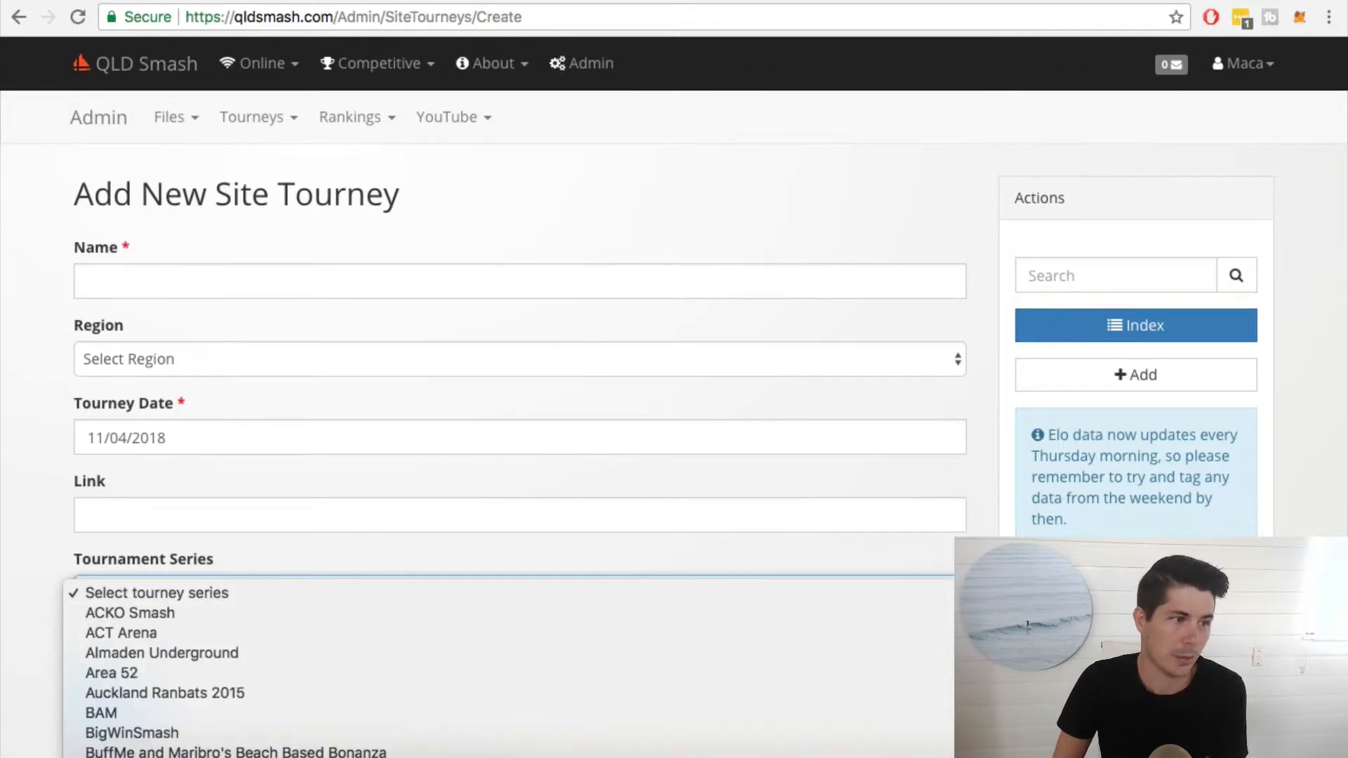
{"action": "left_click", "coordinate": [483, 511]}
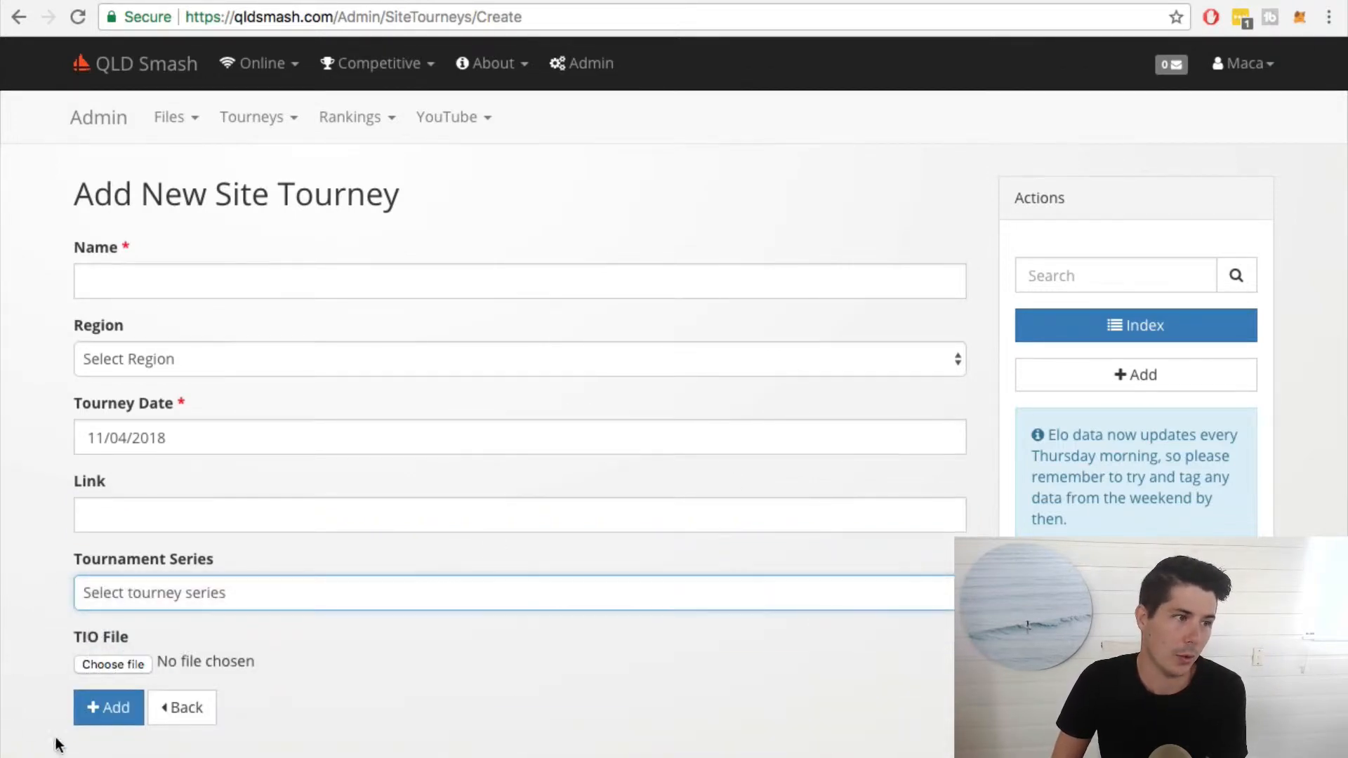
Return to the site tourneys list and open the Big Boy (Brisbane) - 5th April 2018 tourney for editing
{"action": "left_click", "coordinate": [264, 123]}
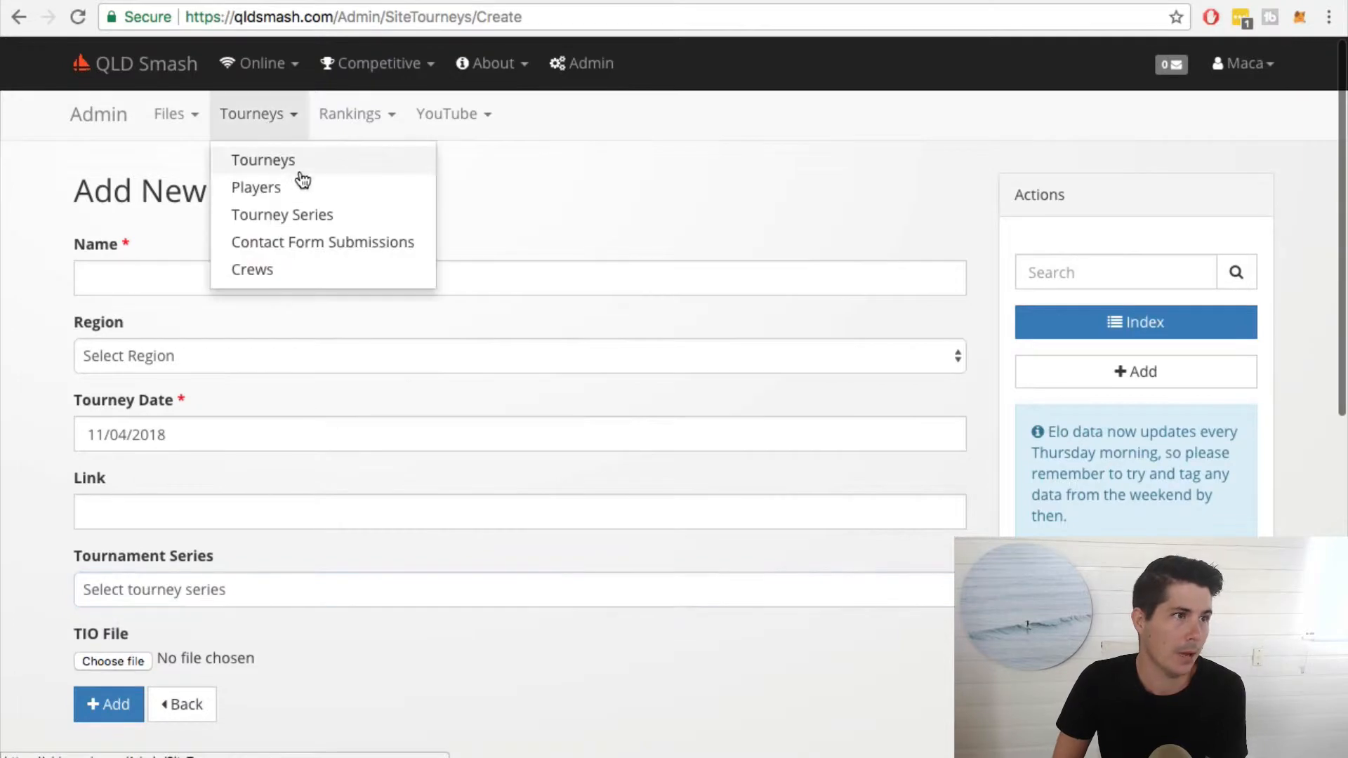
{"action": "left_click", "coordinate": [299, 171]}
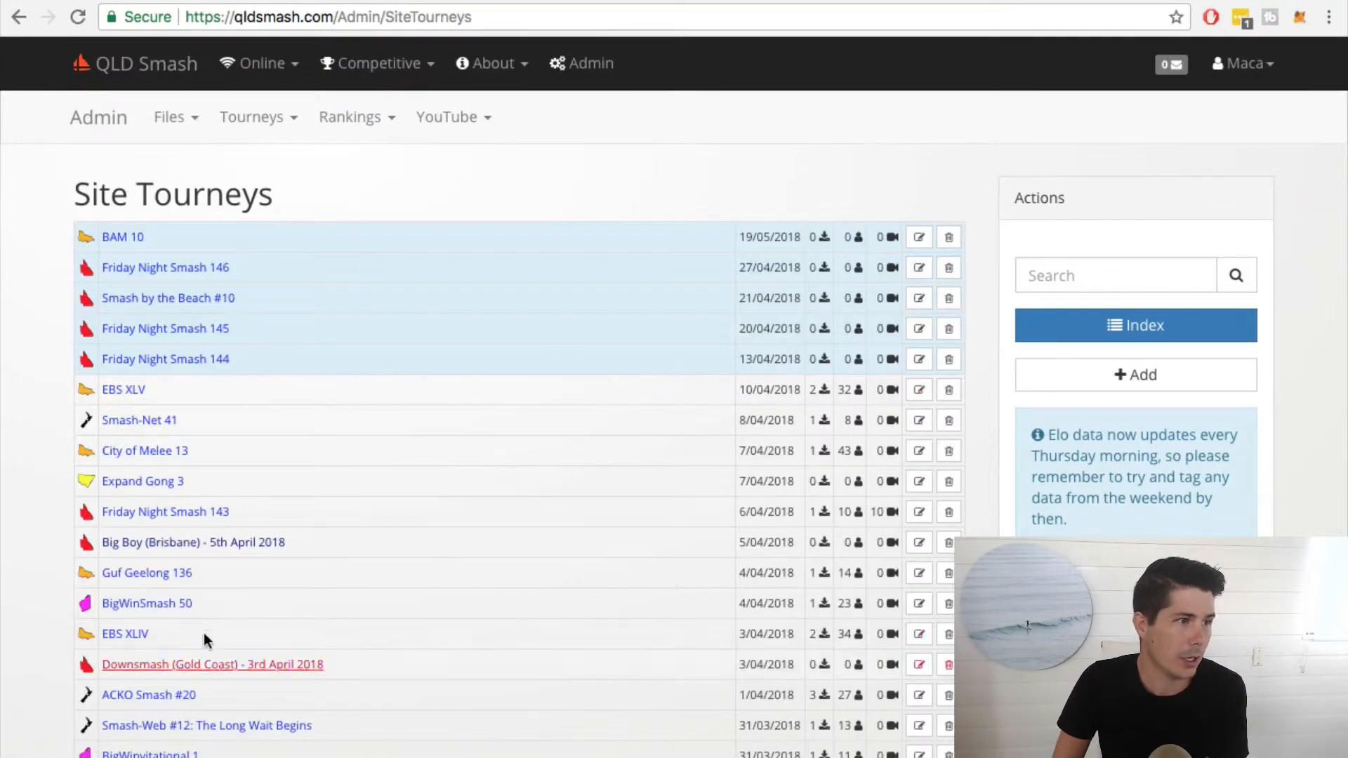
{"action": "left_click", "coordinate": [172, 547]}
Open the Downsmashed profile on Challonge in a new tab and find the BIG BOY brackets among its tournaments
{"action": "key", "text": "super+t"}
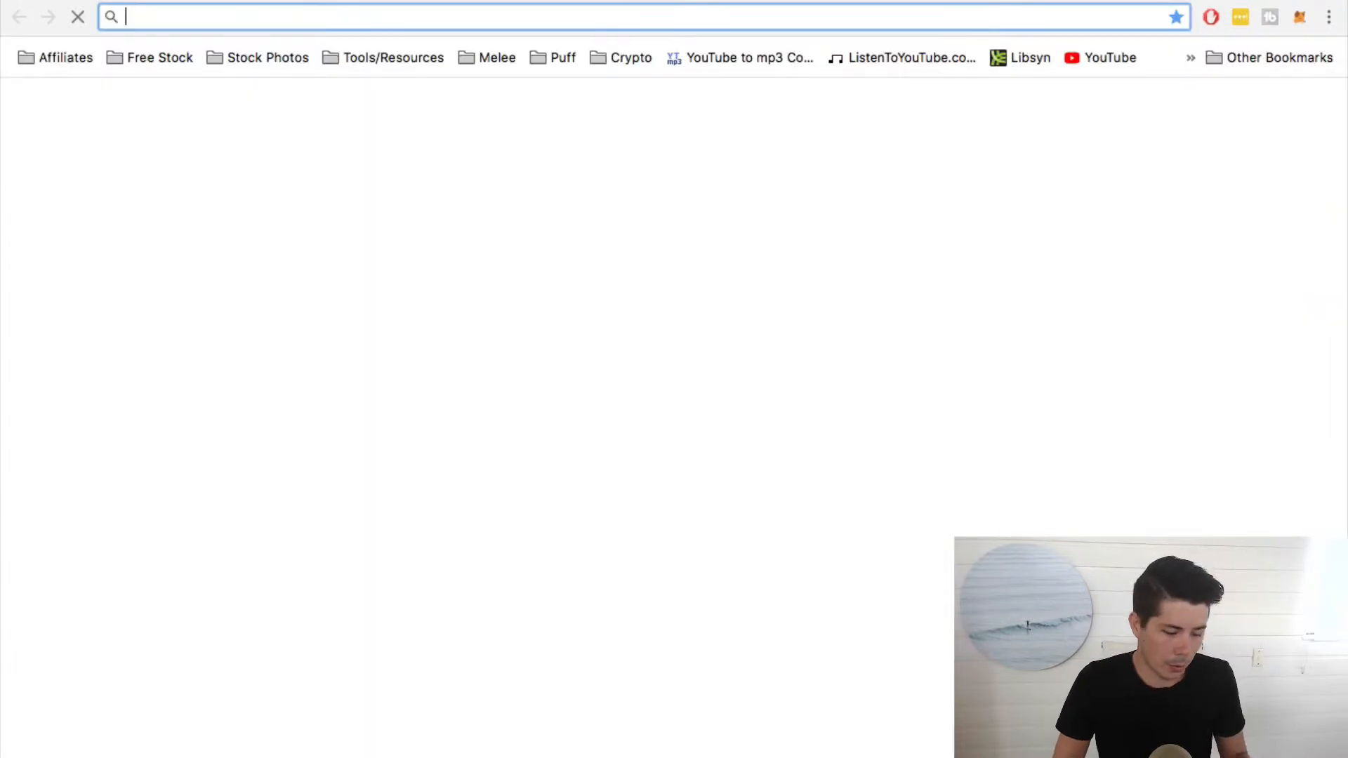
{"action": "type", "text": "cha"}
{"action": "key", "text": "Return"}
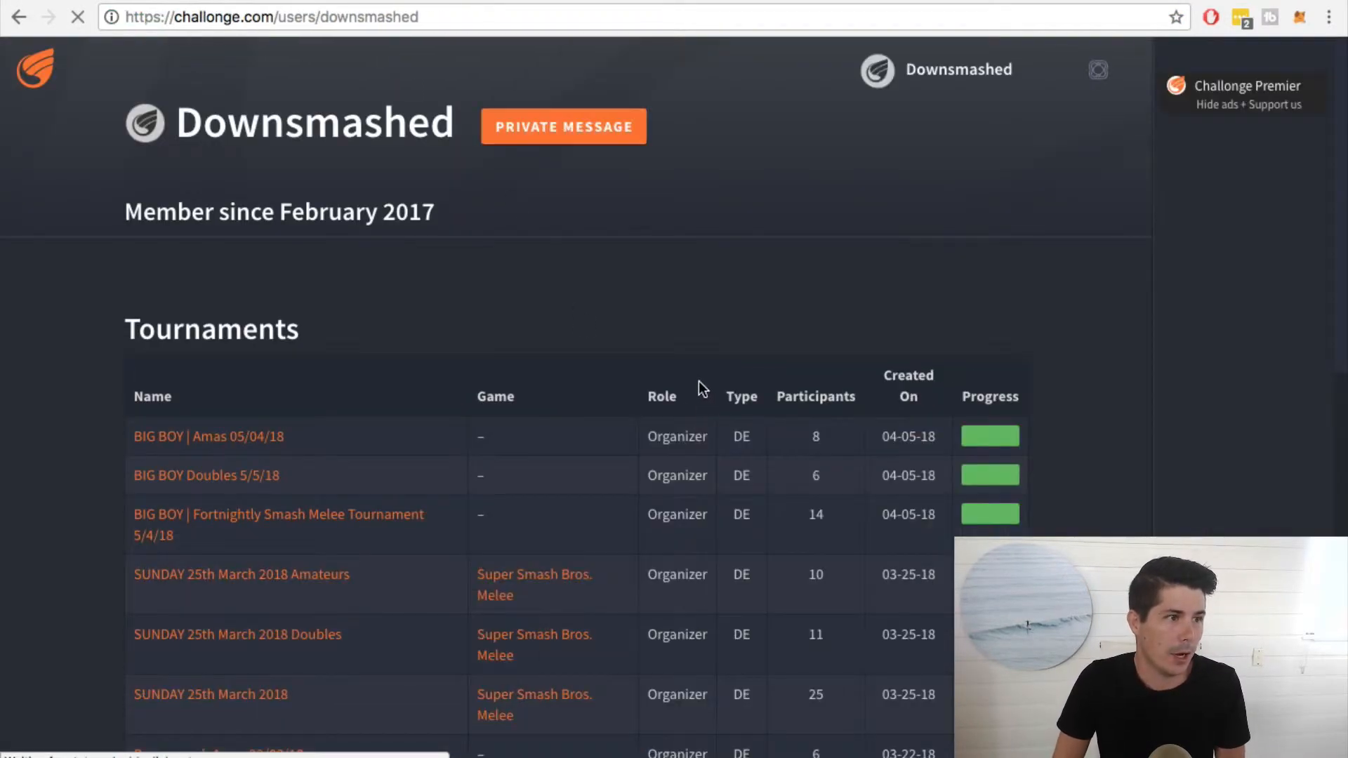
{"action": "scroll", "coordinate": [417, 292], "scroll_direction": "down", "scroll_amount": 2}
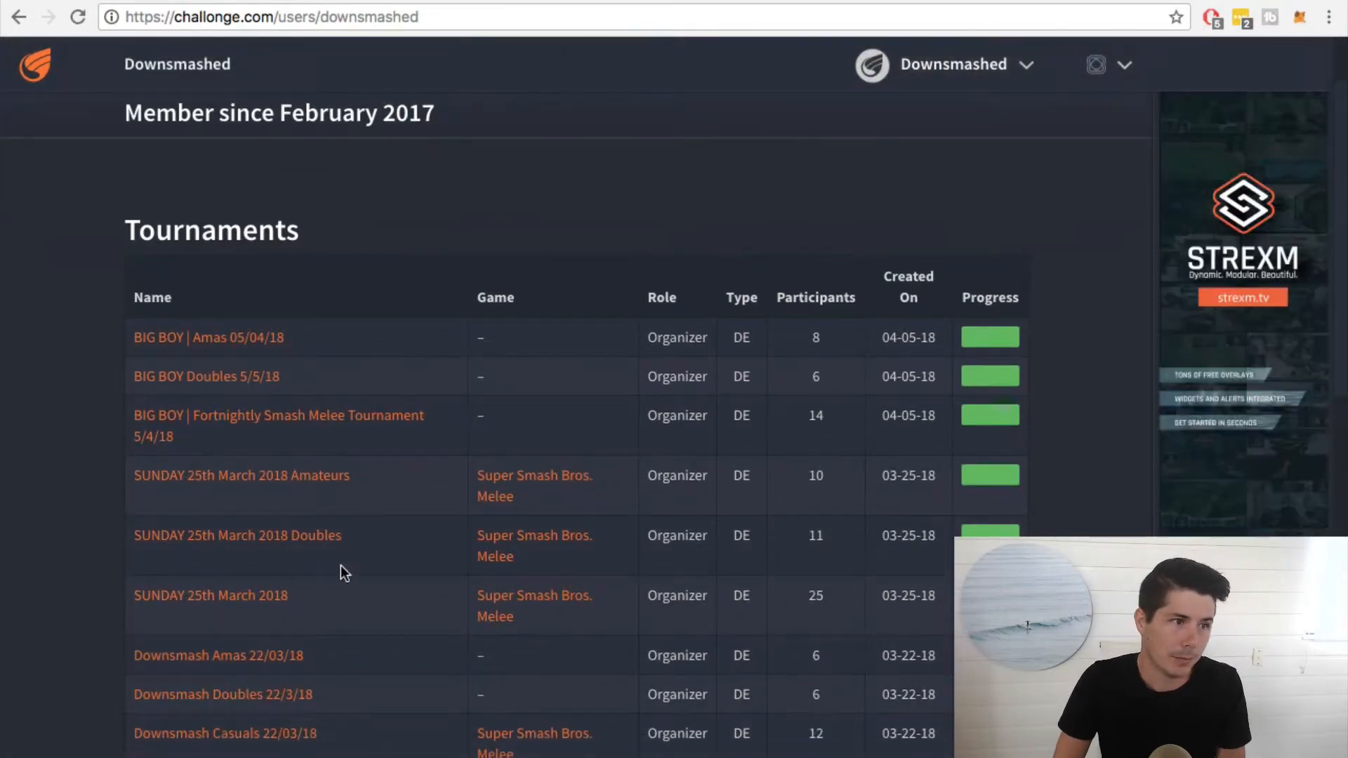
{"action": "scroll", "coordinate": [368, 516], "scroll_direction": "down", "scroll_amount": 1}
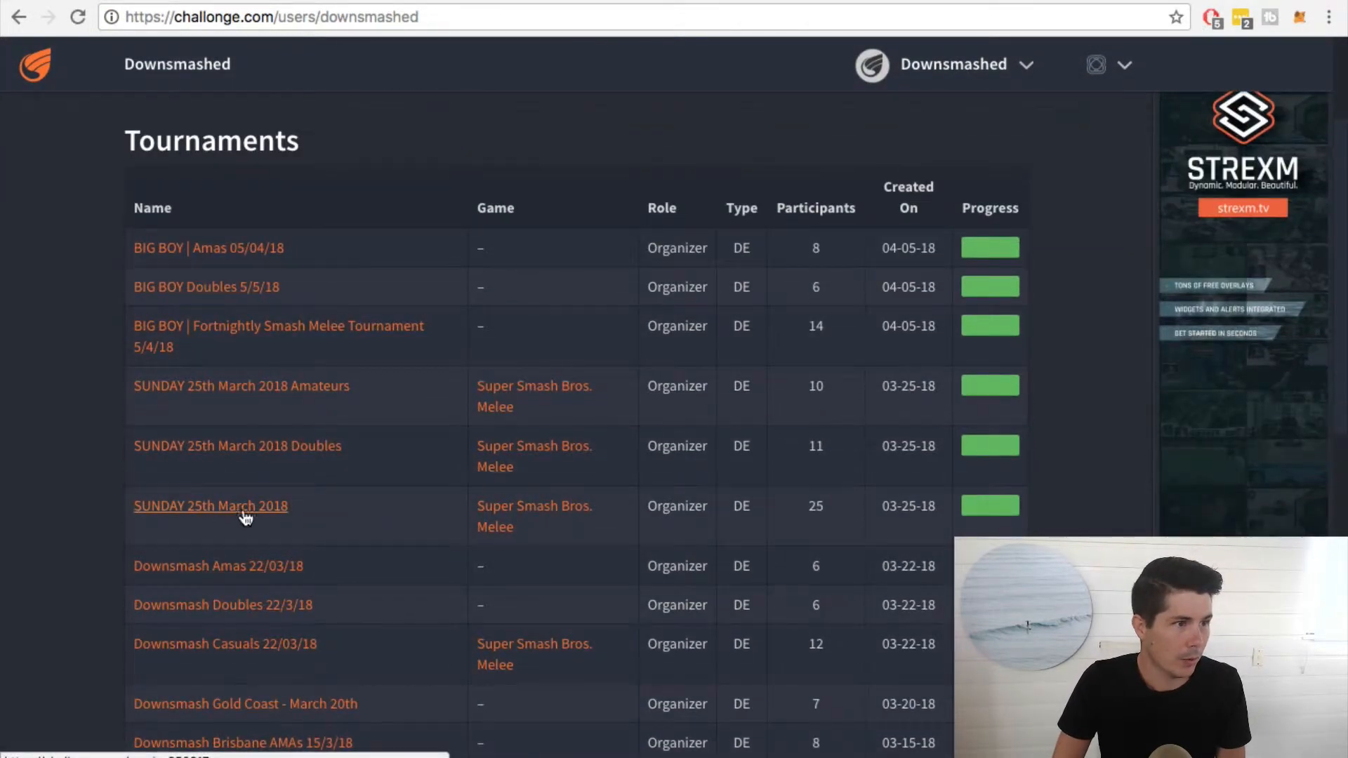
{"action": "scroll", "coordinate": [183, 414], "scroll_direction": "up", "scroll_amount": 1}
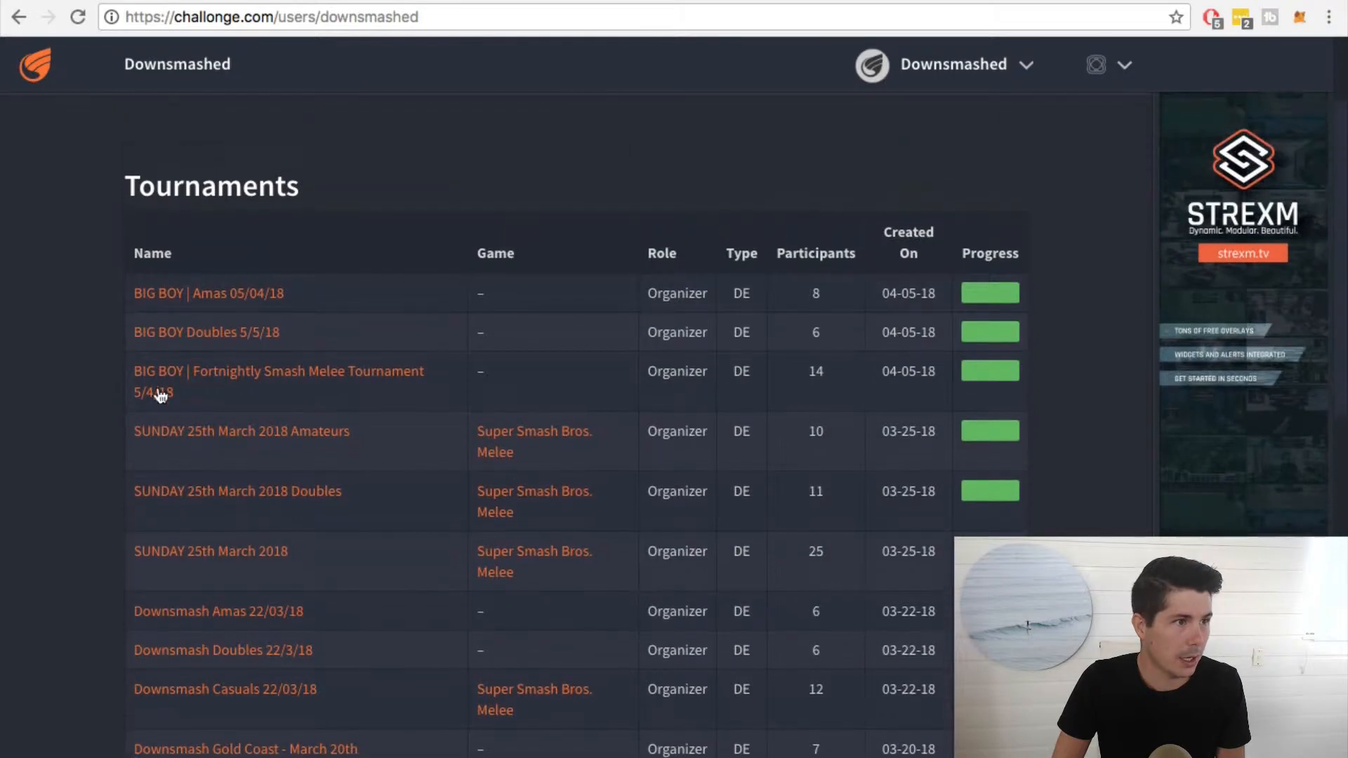
{"action": "scroll", "coordinate": [204, 388], "scroll_direction": "up", "scroll_amount": 1}
Open the BIG BOY Fortnightly Smash Melee Tournament 5/4/18 and BIG BOY Amas 05/04/18 brackets in separate new tabs
{"action": "right_click", "coordinate": [191, 386]}
{"action": "left_click", "coordinate": [204, 390]}
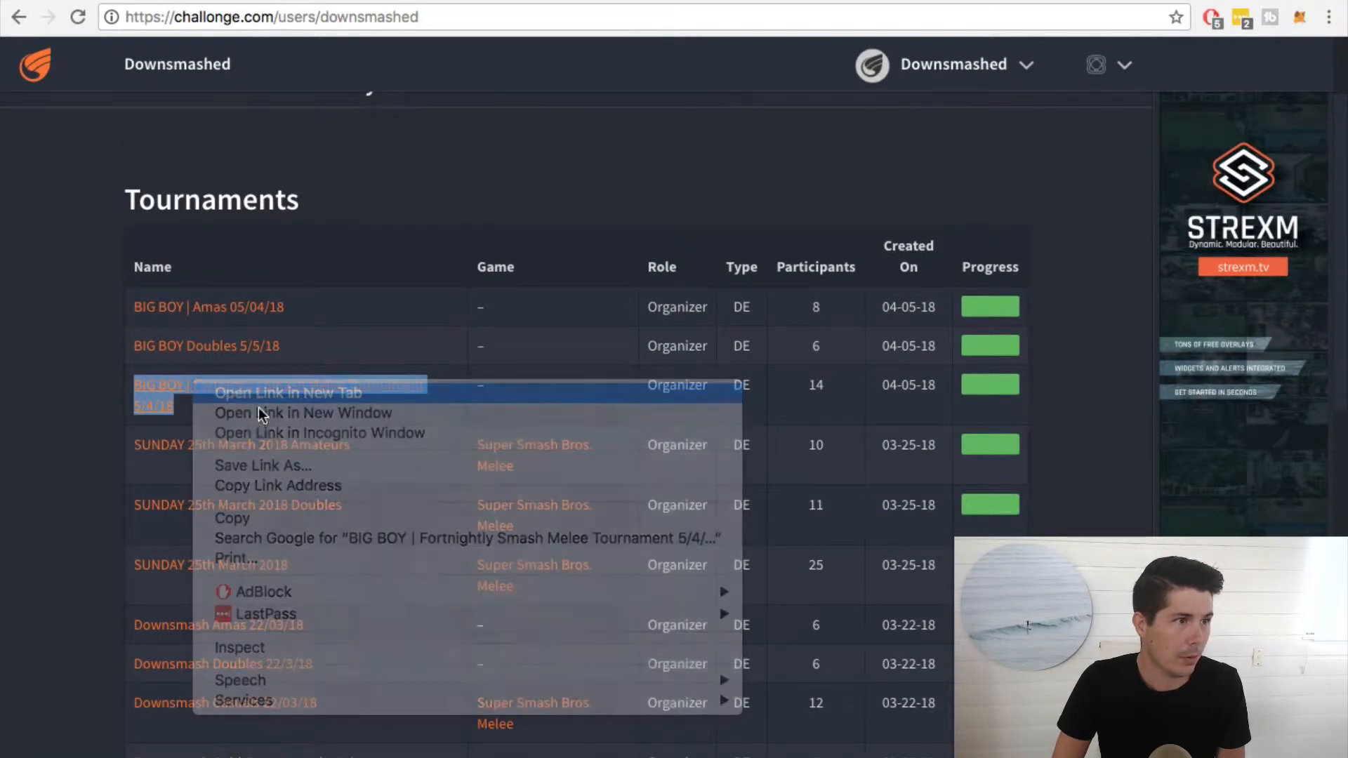
{"action": "right_click", "coordinate": [216, 307]}
{"action": "left_click", "coordinate": [247, 313]}
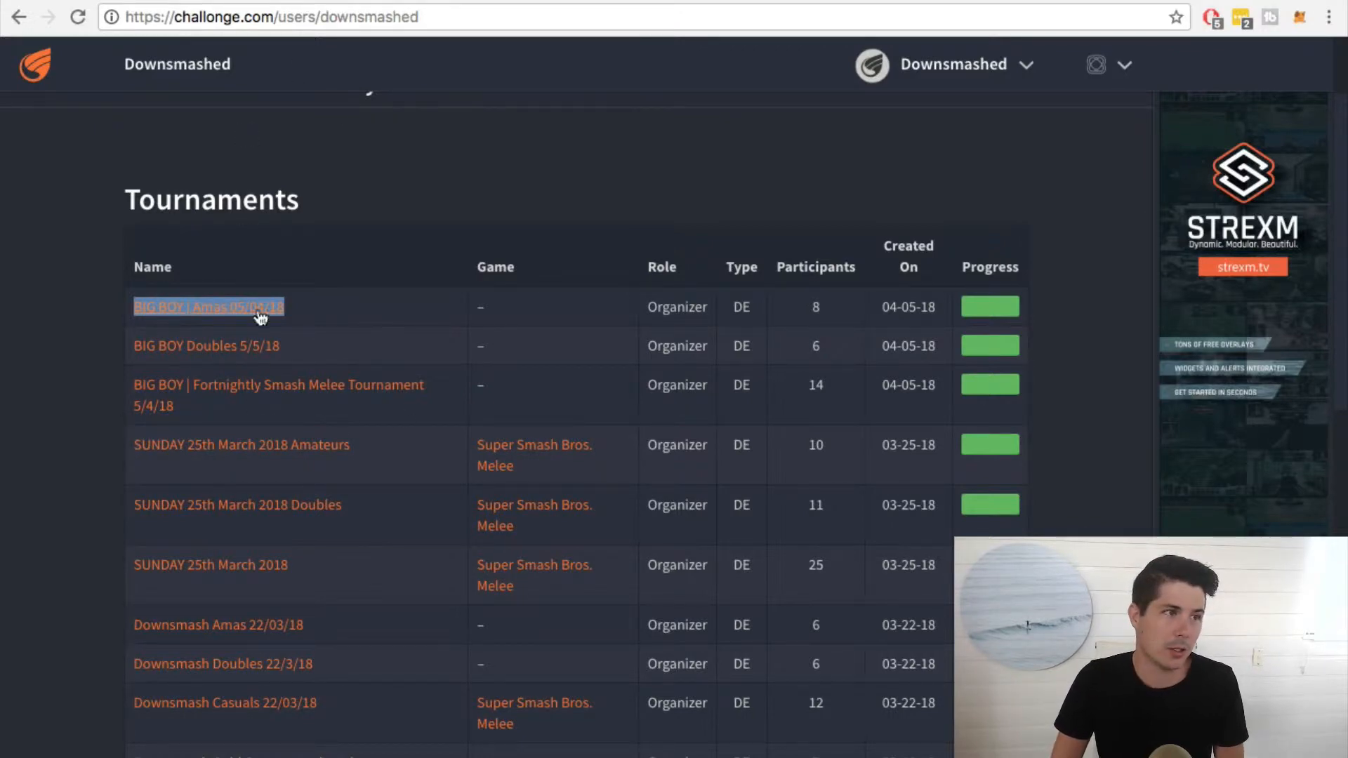
Return to the Big Boy (Brisbane) tourney's edit page and open the Challonge bracket importer, accepting the teams and single-elimination warning
{"action": "left_click", "coordinate": [176, 1]}
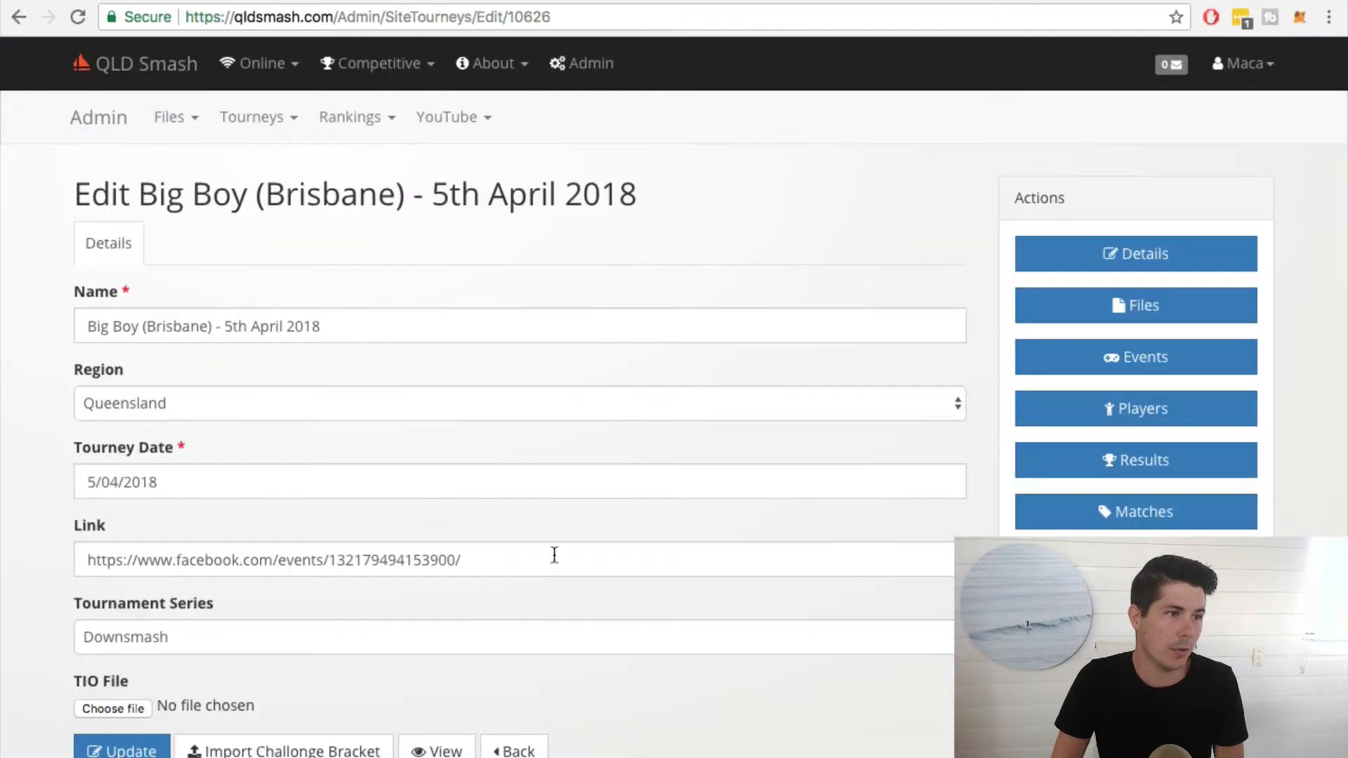
{"action": "scroll", "coordinate": [351, 633], "scroll_direction": "down", "scroll_amount": 2}
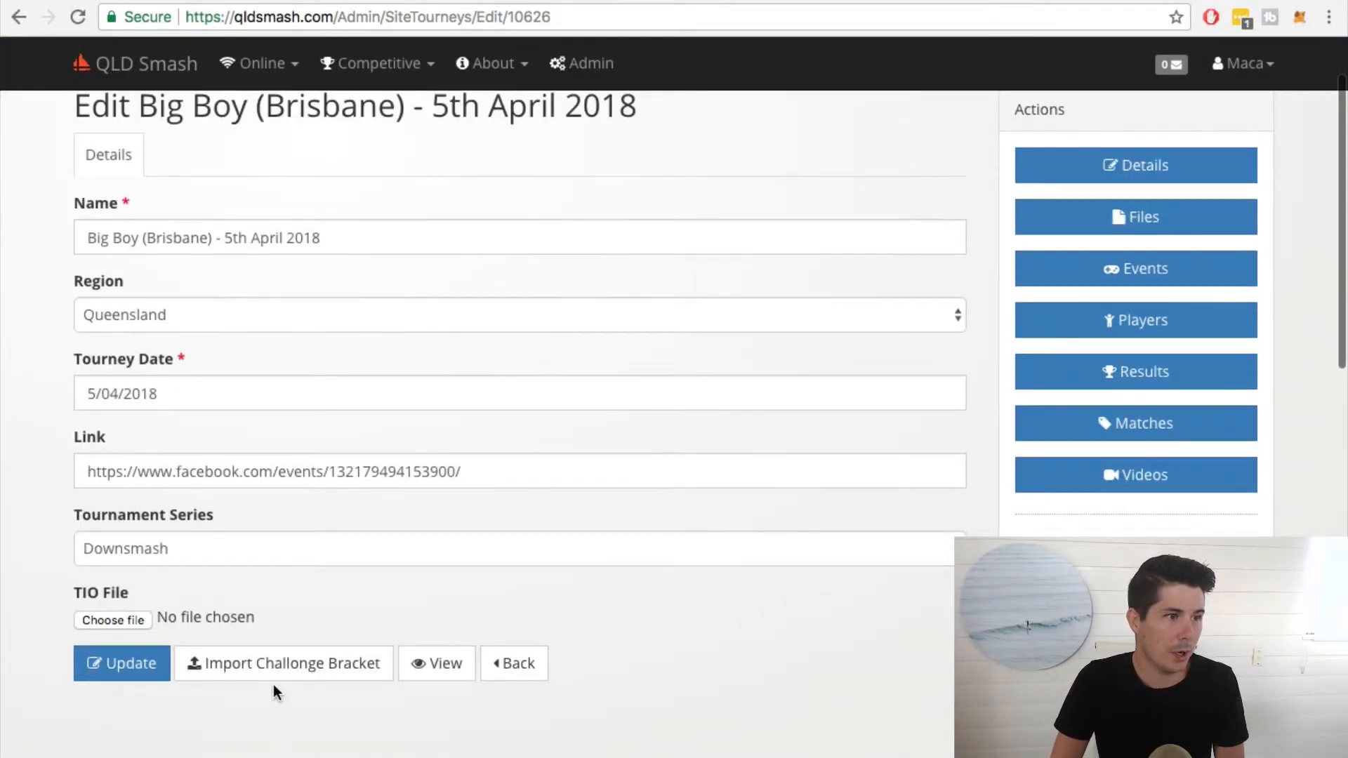
{"action": "left_click", "coordinate": [247, 666]}
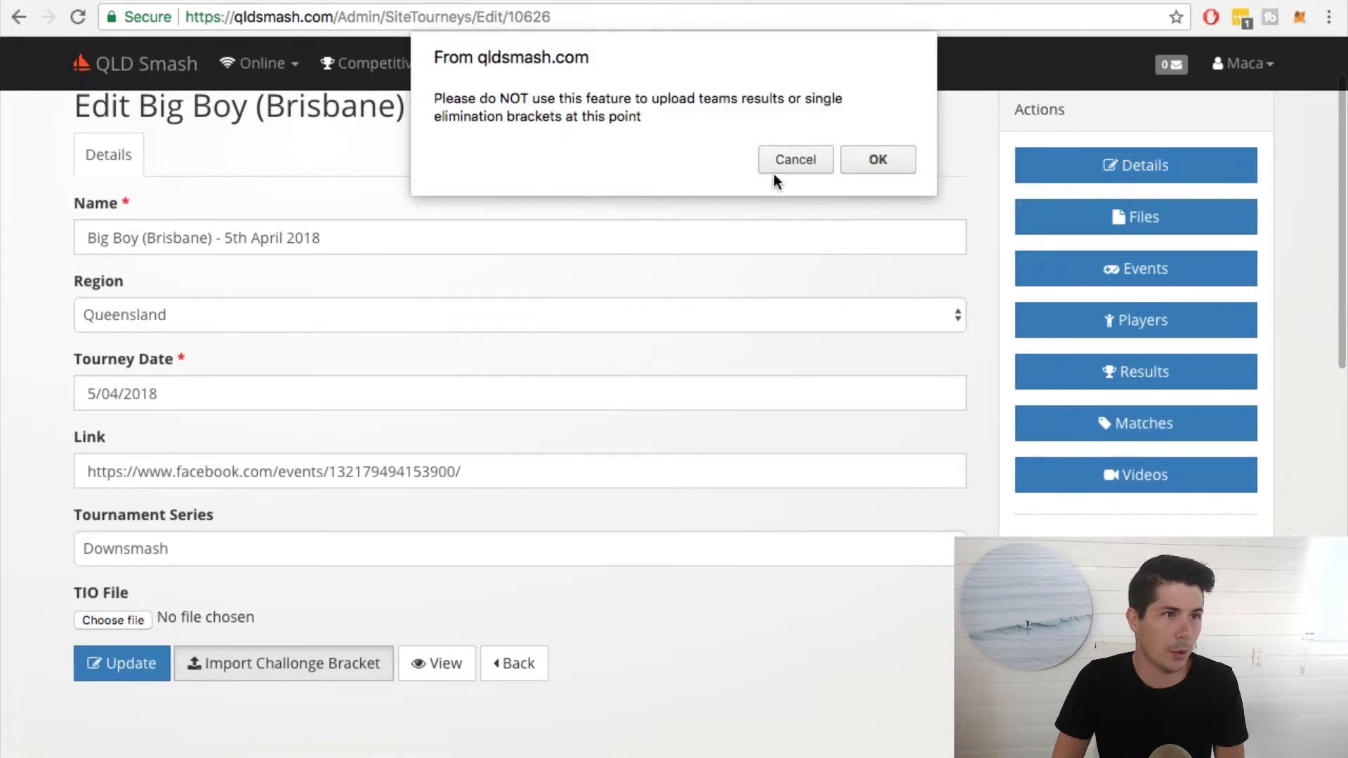
{"action": "left_click", "coordinate": [877, 160]}
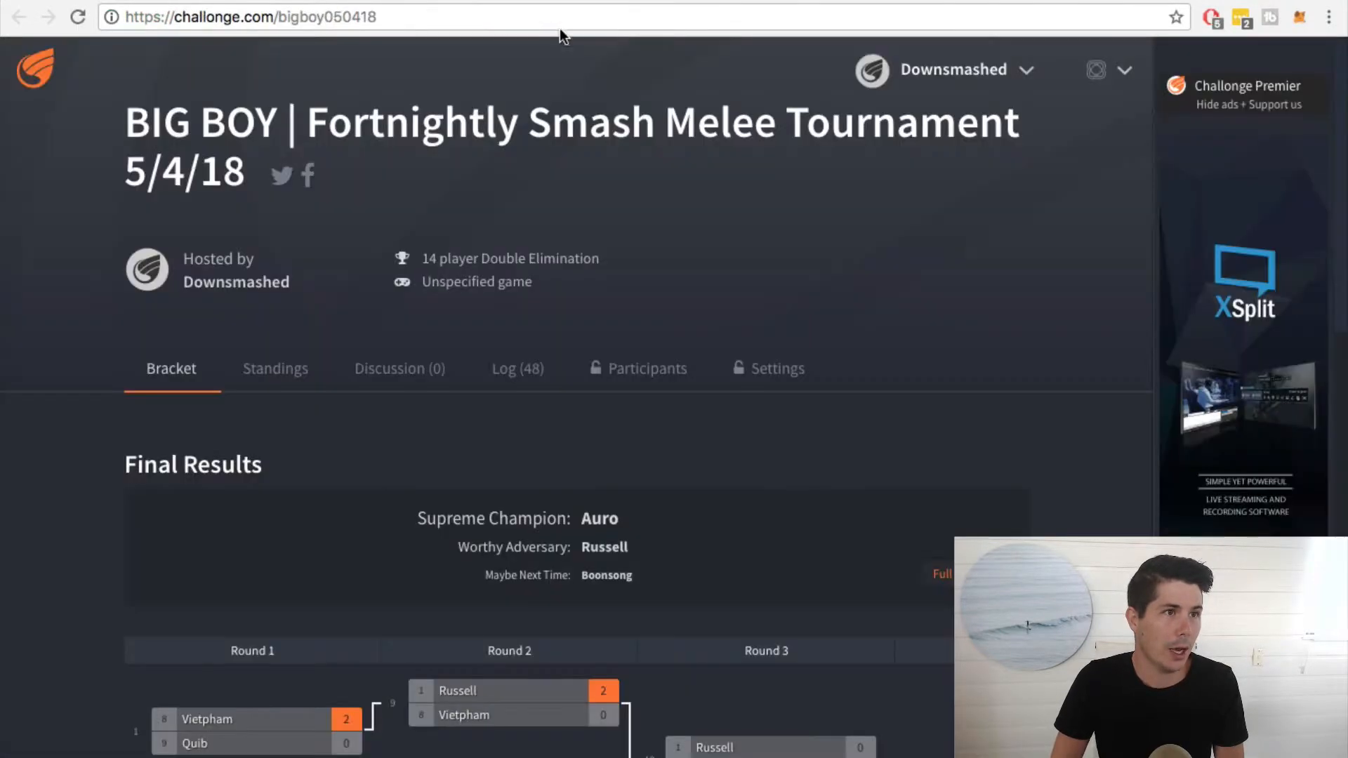
{"action": "left_click", "coordinate": [333, 17]}
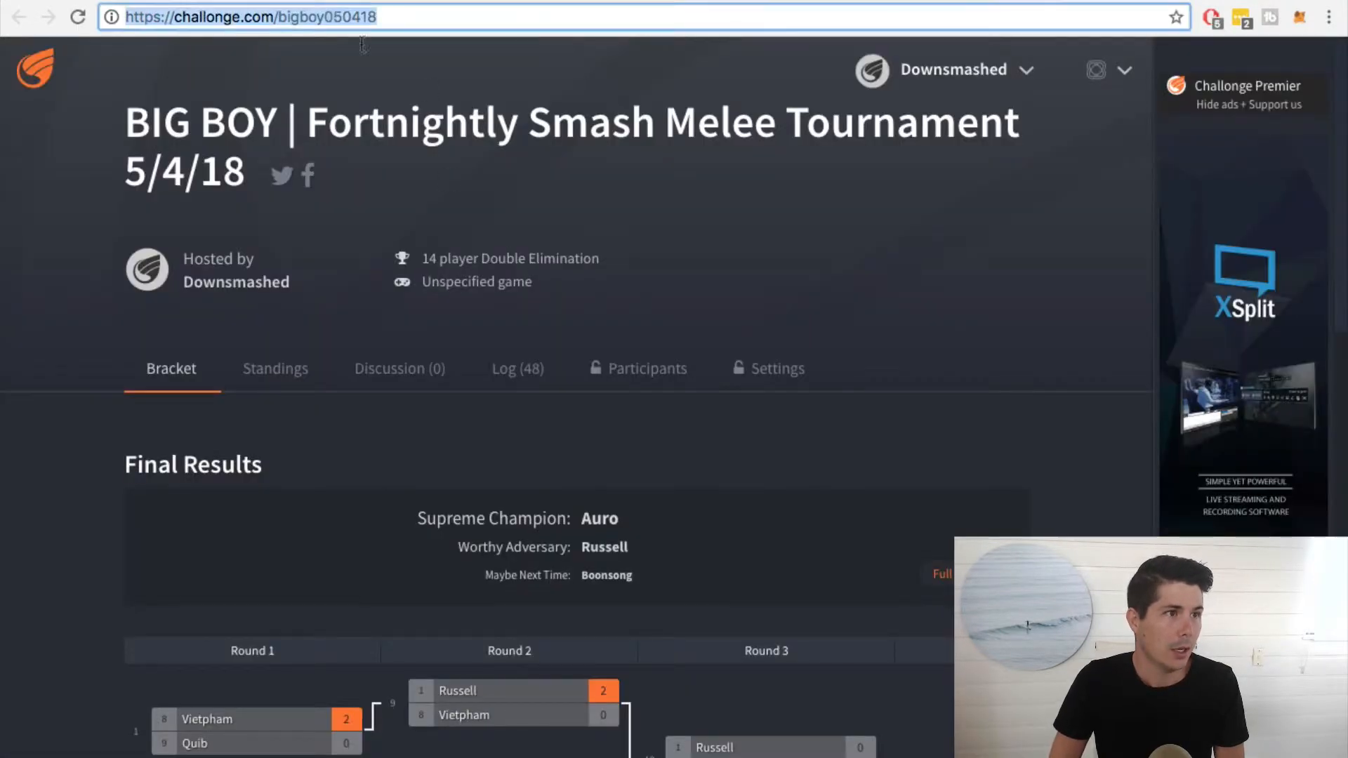
{"action": "right_click", "coordinate": [368, 21]}
{"action": "left_click", "coordinate": [438, 43]}
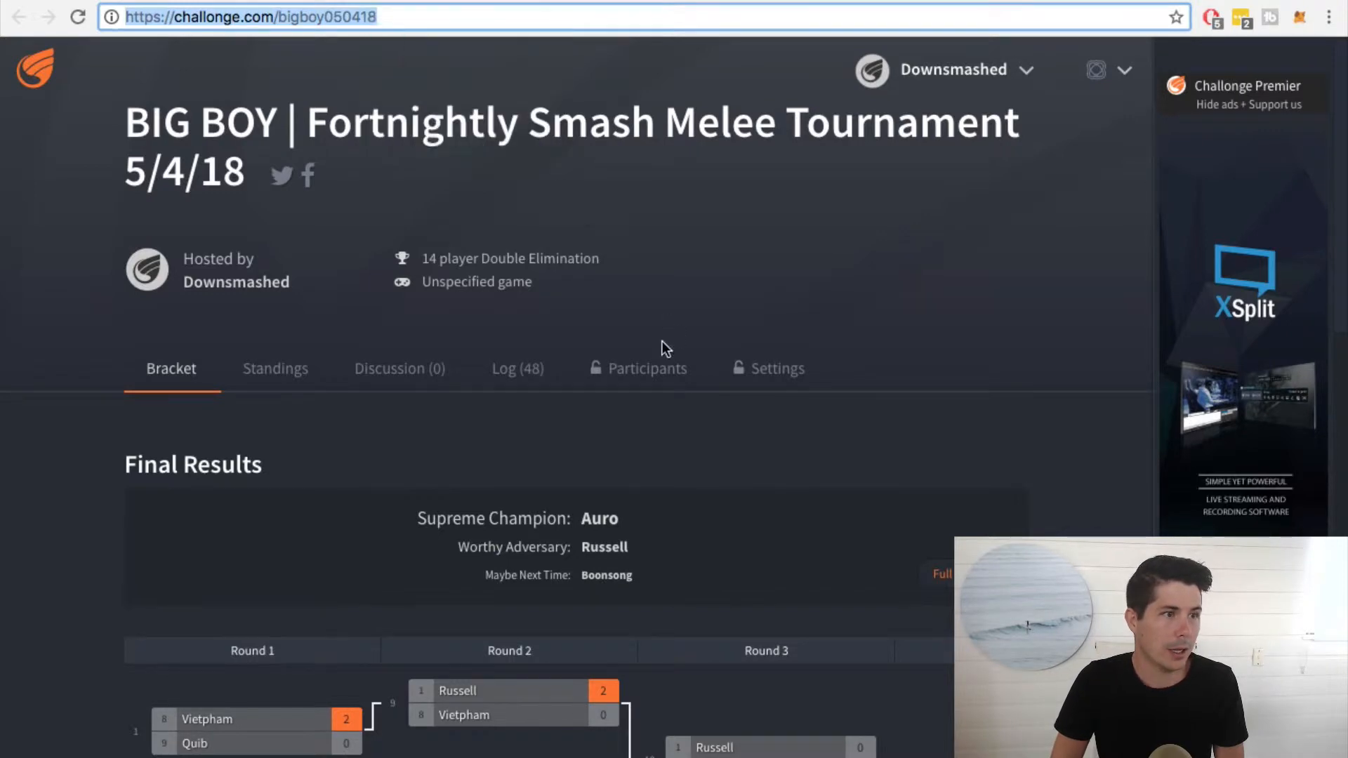
{"action": "left_click", "coordinate": [232, 0]}
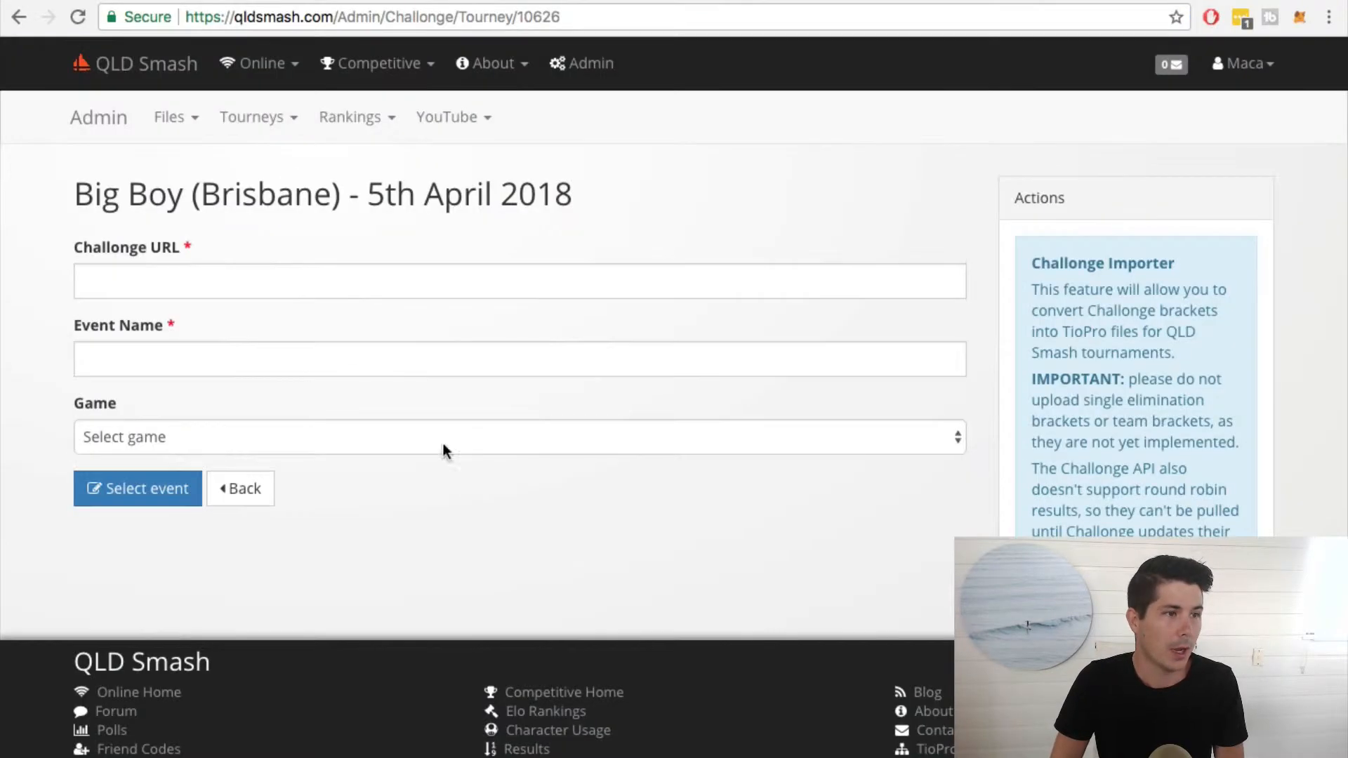
{"action": "left_click", "coordinate": [165, 285]}
{"action": "right_click", "coordinate": [164, 285]}
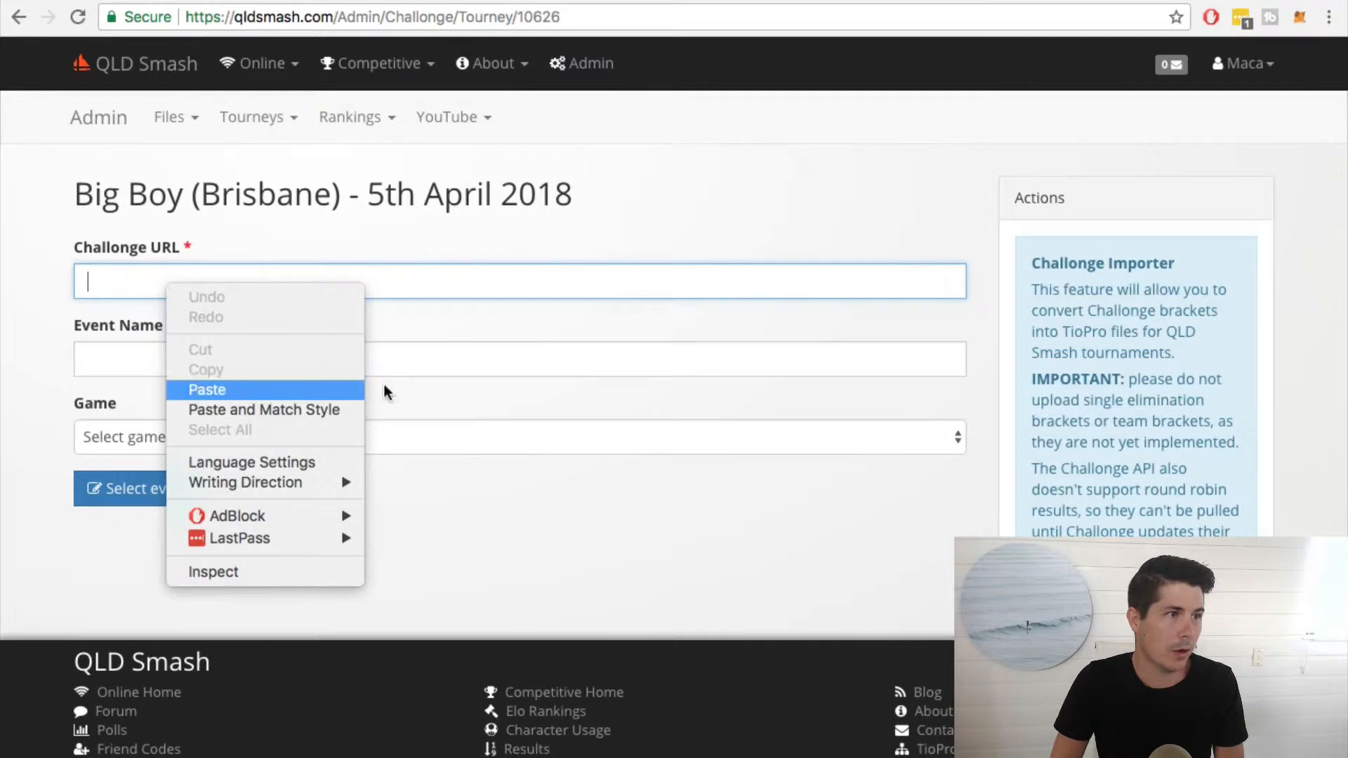
{"action": "left_click", "coordinate": [337, 387]}
Set the event name of the imported bracket to Main Bracket
{"action": "left_click", "coordinate": [159, 361]}
{"action": "left_click", "coordinate": [188, 358]}
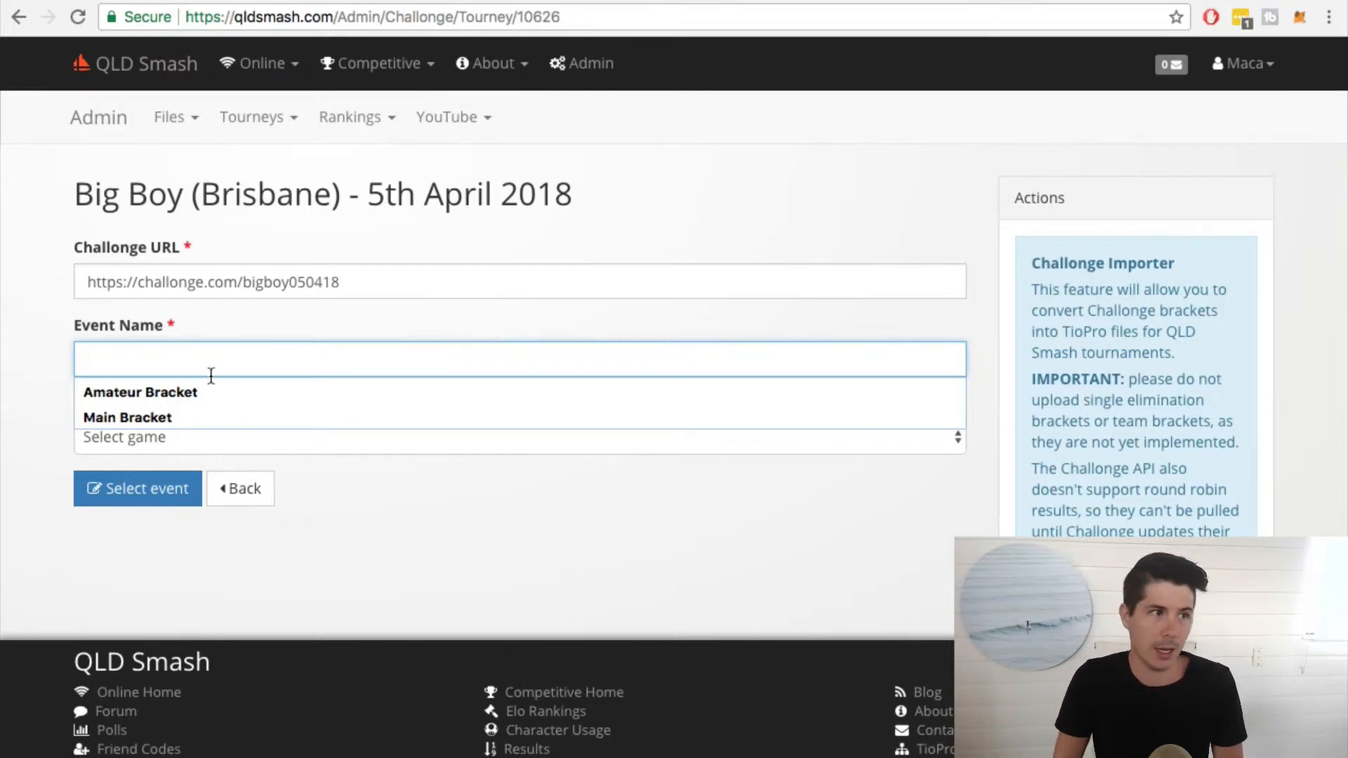
{"action": "left_click_drag", "start_coordinate": [76, 198], "coordinate": [275, 197]}
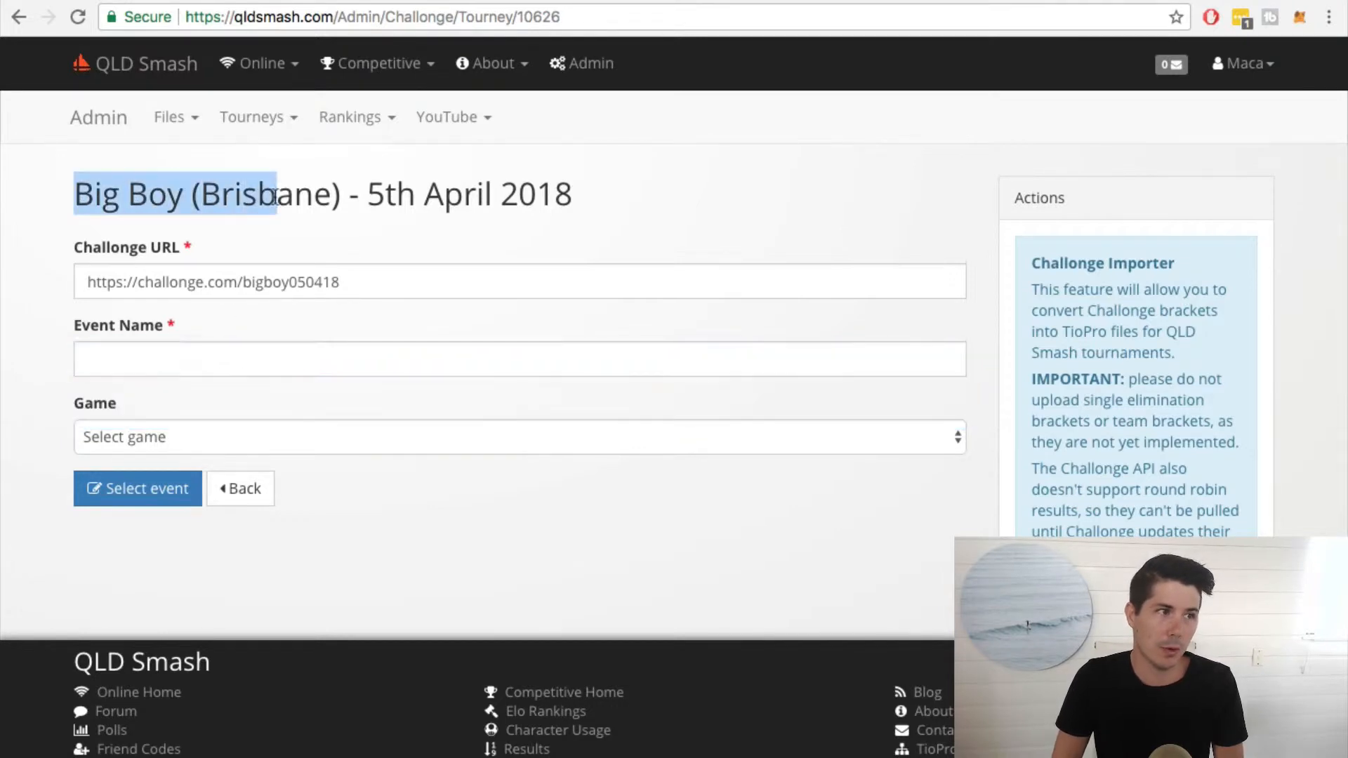
{"action": "left_click", "coordinate": [114, 360]}
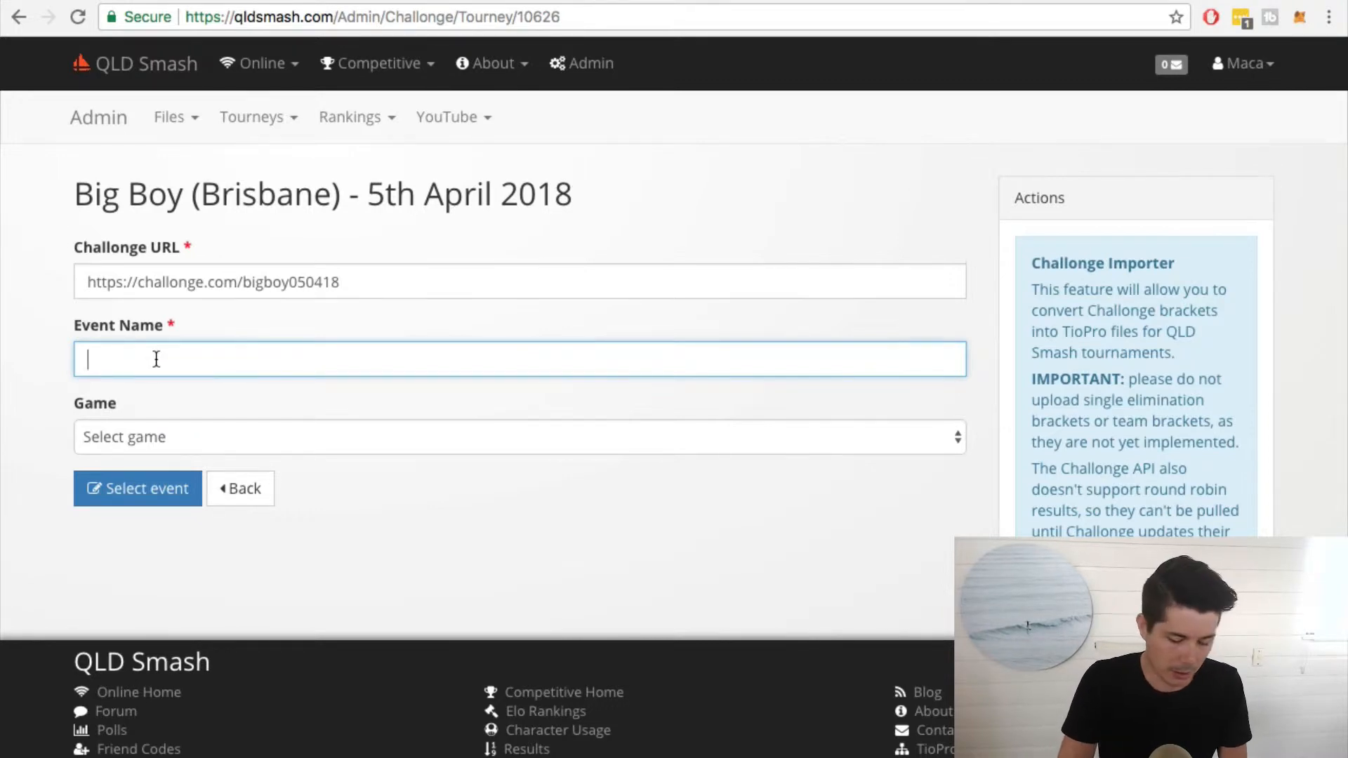
{"action": "type", "text": "Main B"}
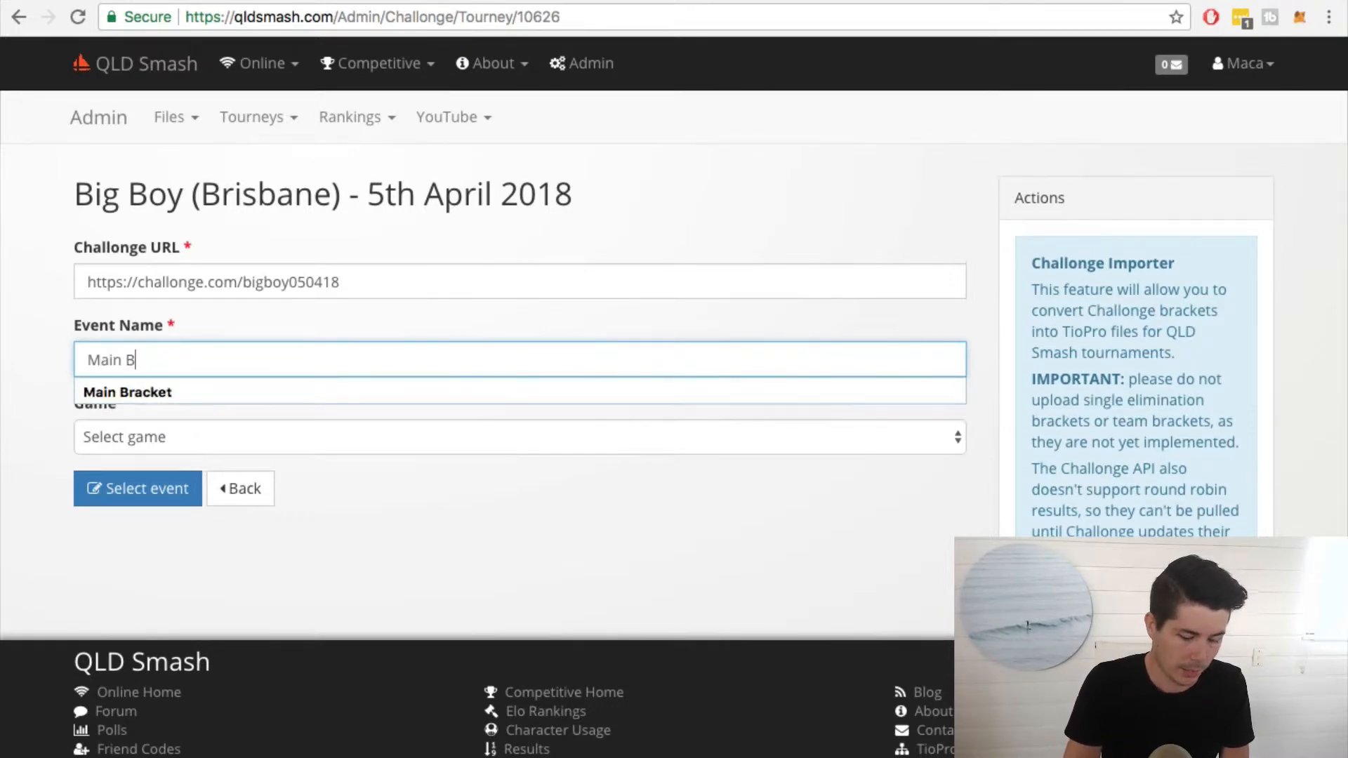
{"action": "type", "text": "racket"}
{"action": "left_click", "coordinate": [161, 391]}
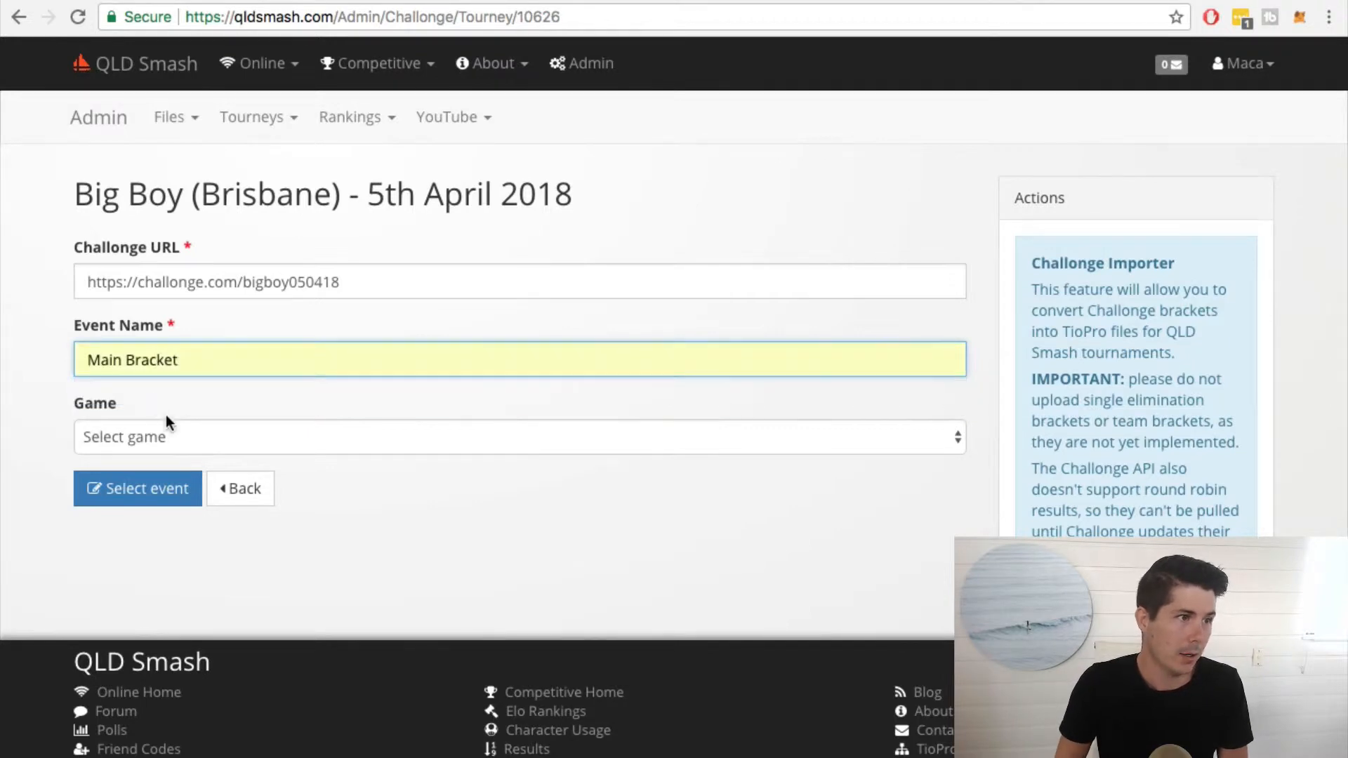
Choose Super Smash Bros. Melee as the game and submit the event for import
{"action": "left_click", "coordinate": [247, 431]}
{"action": "left_click", "coordinate": [250, 534]}
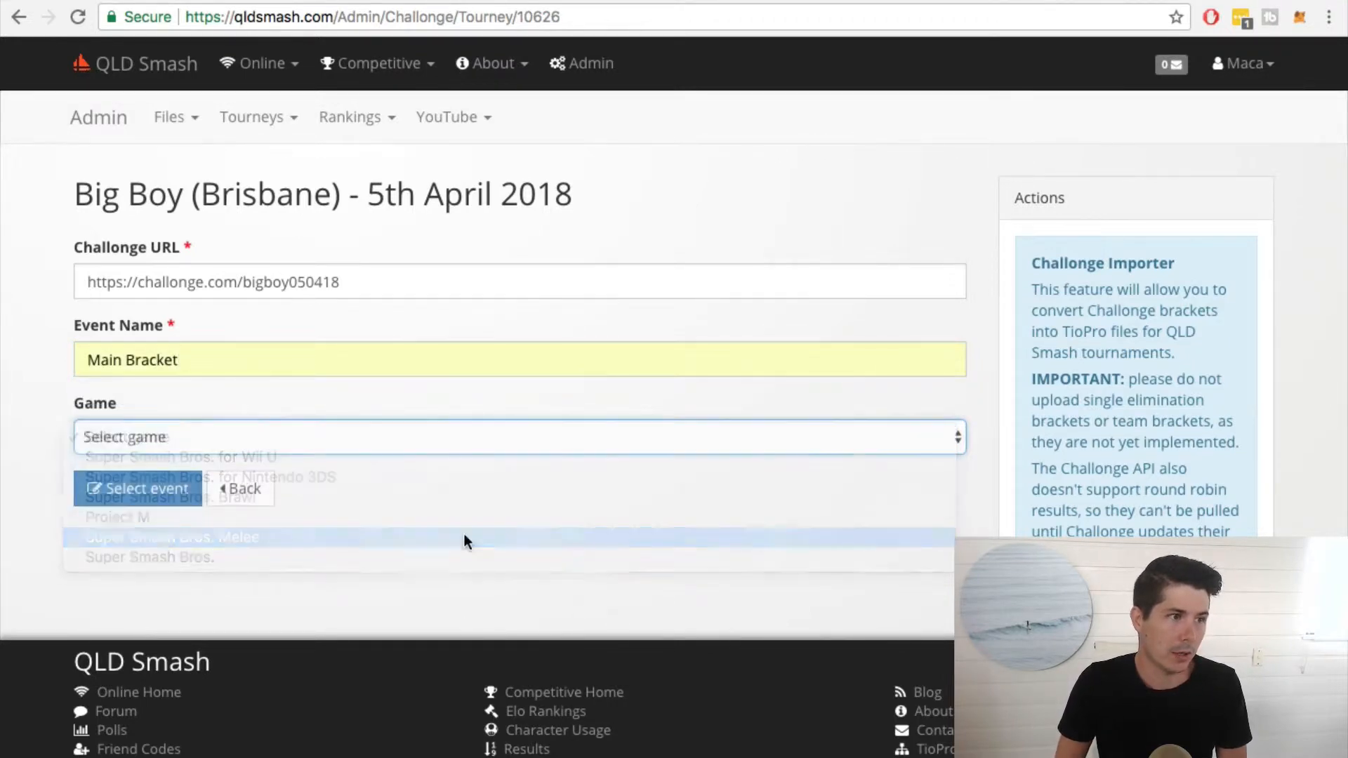
{"action": "left_click", "coordinate": [127, 495]}
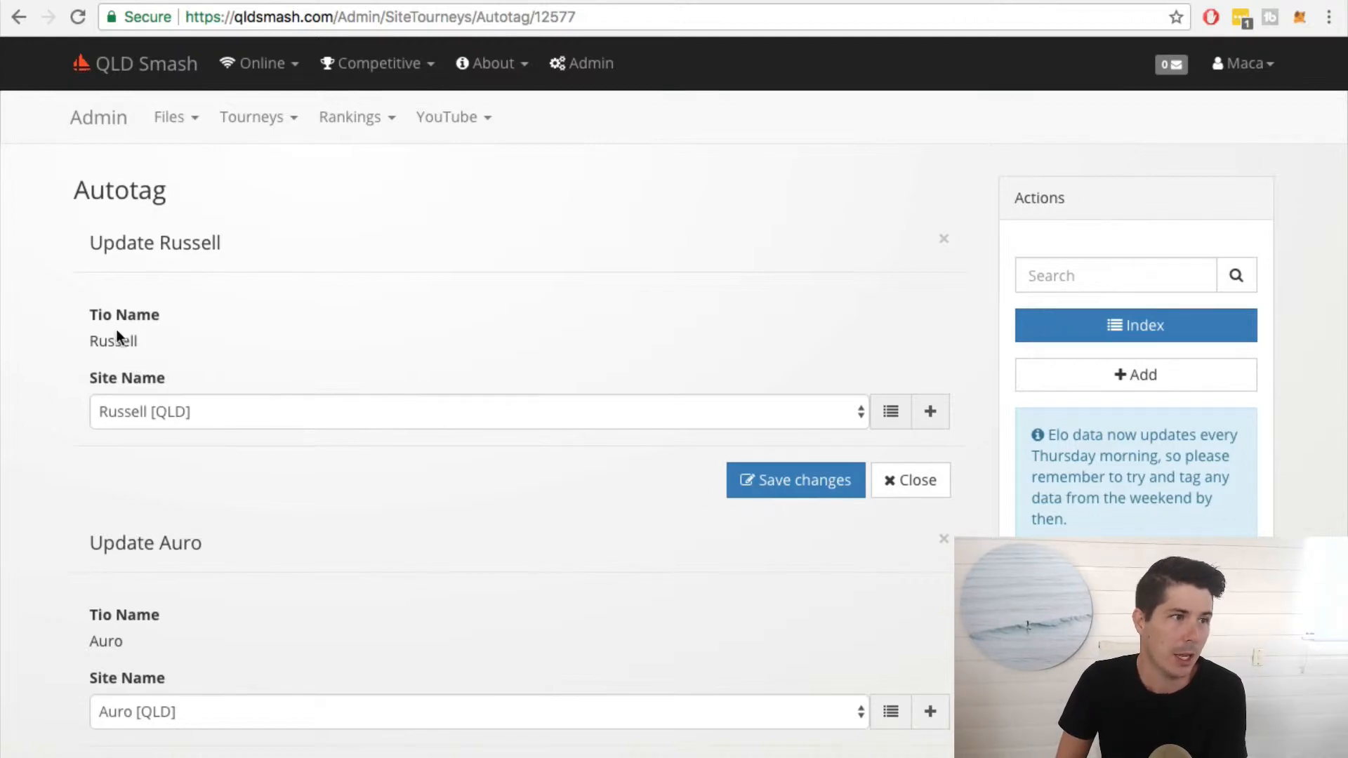
Save the suggested site name matches for the first six players on the Autotag page, one after another
{"action": "left_click", "coordinate": [800, 488]}
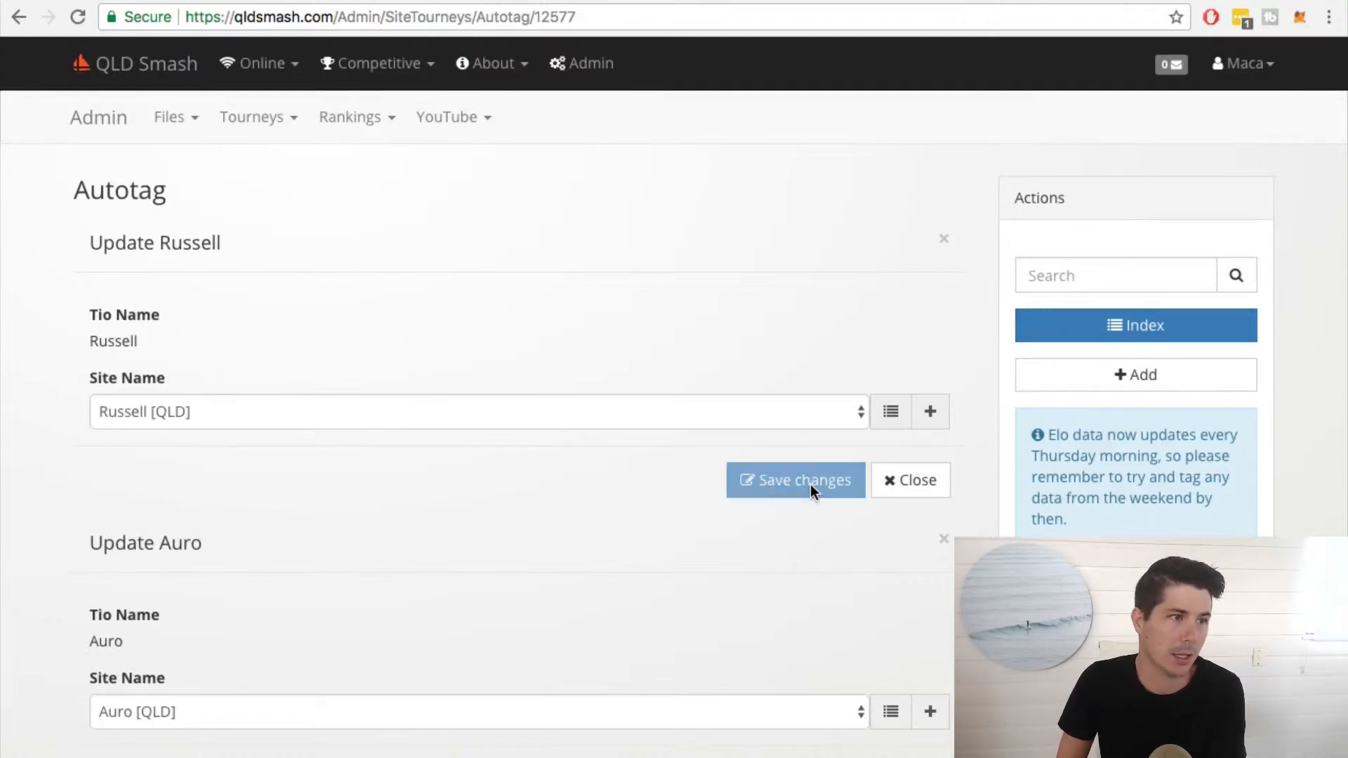
{"action": "left_click", "coordinate": [790, 481]}
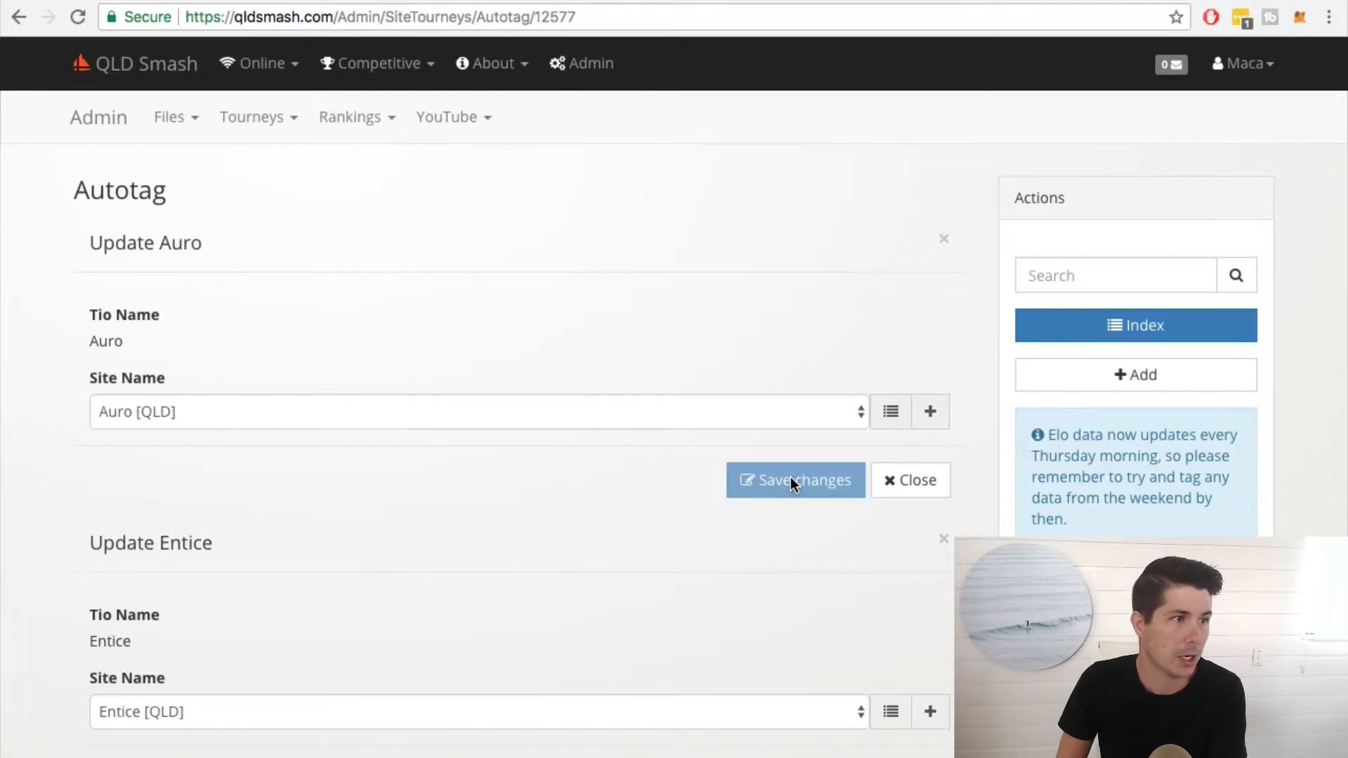
{"action": "left_click", "coordinate": [792, 484]}
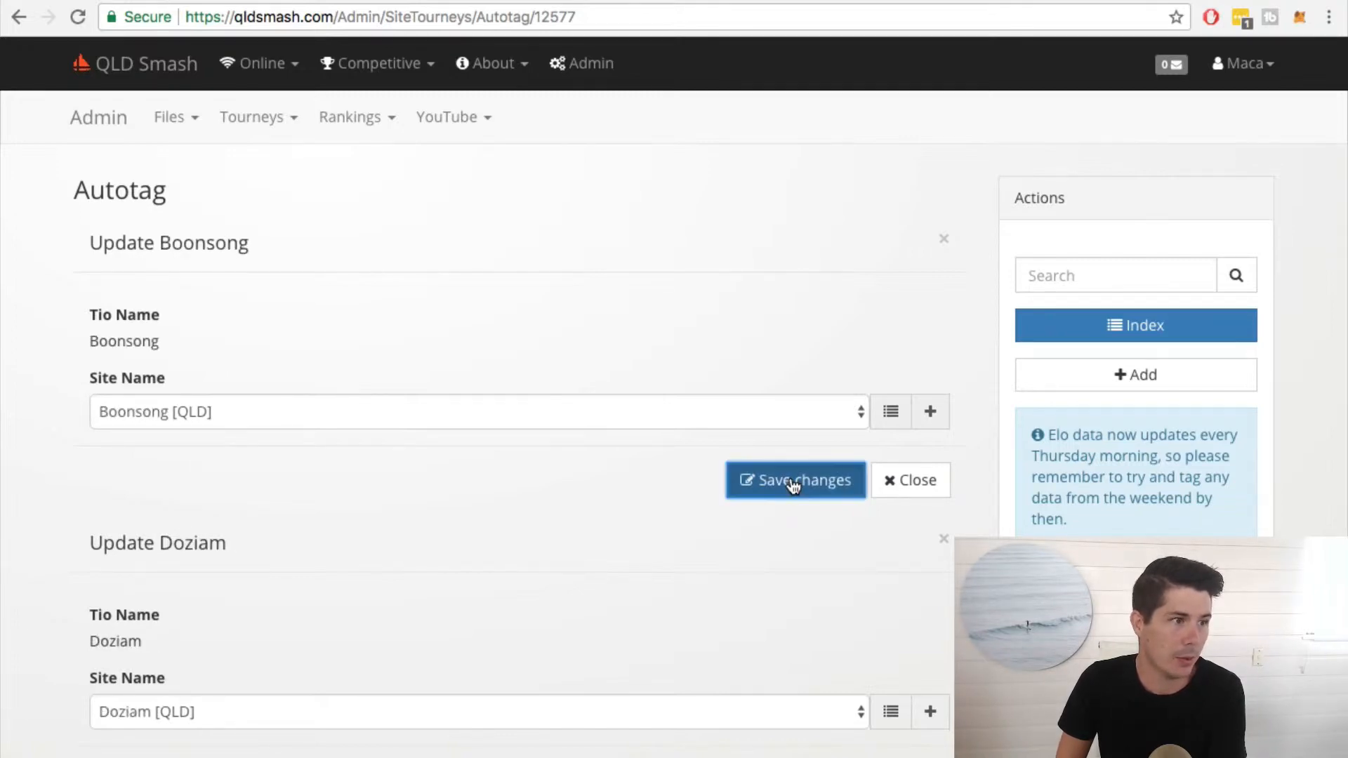
{"action": "left_click", "coordinate": [792, 484]}
{"action": "left_click", "coordinate": [791, 480]}
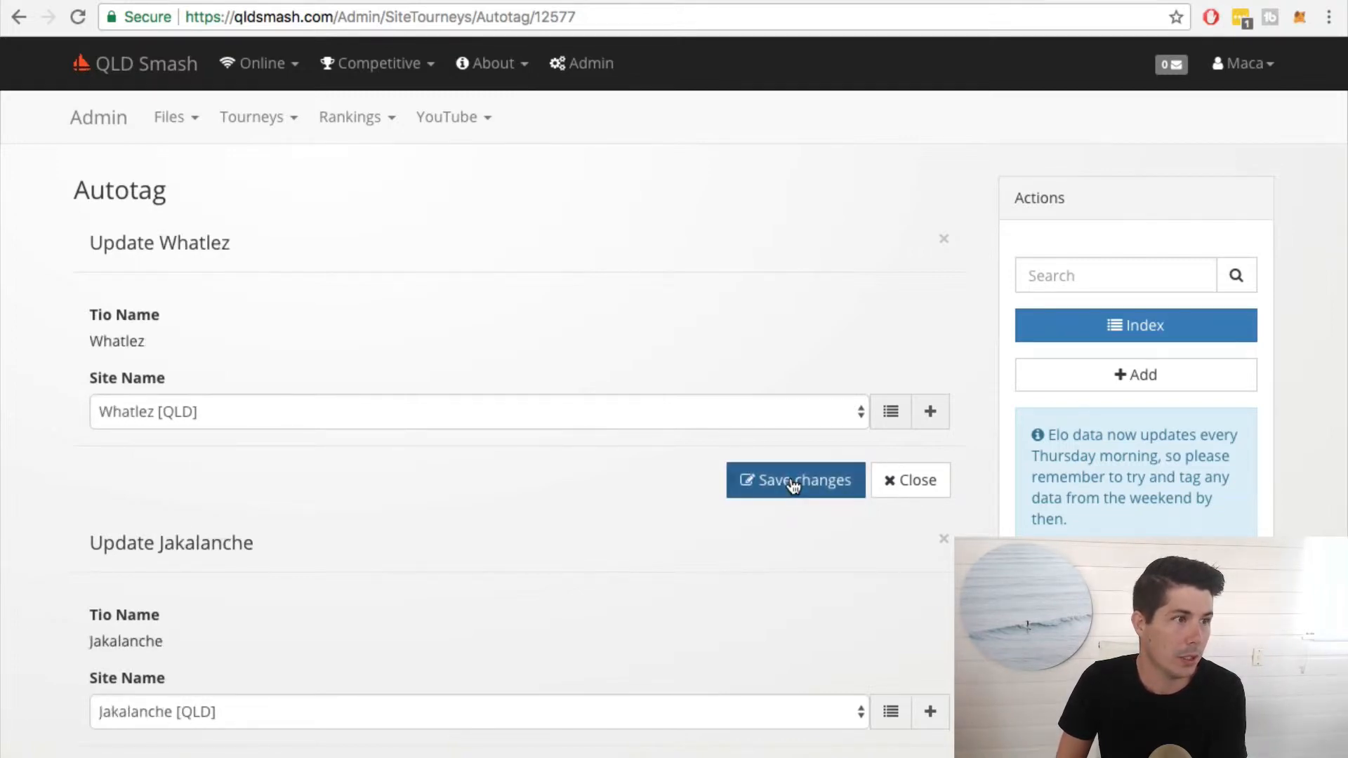
{"action": "left_click", "coordinate": [791, 483]}
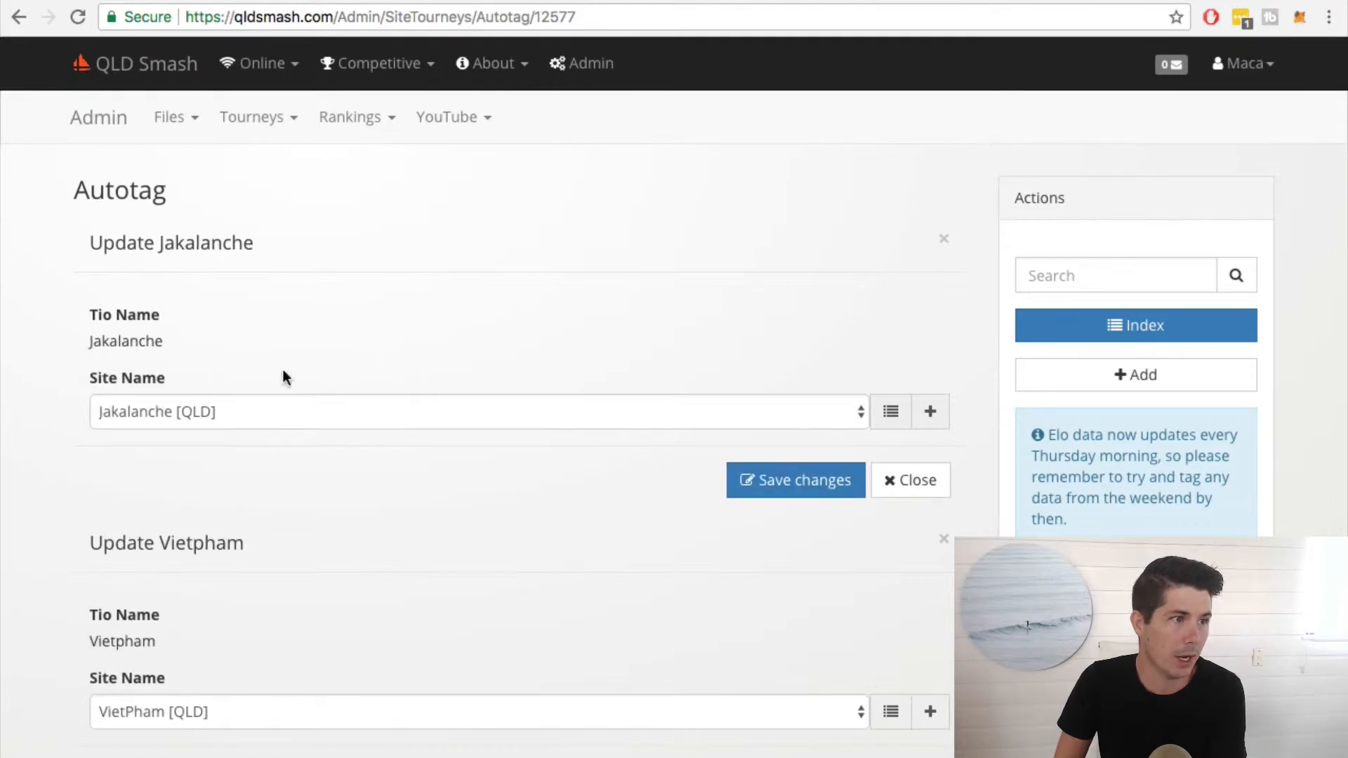
Check the next player's Tio name against the suggested site name and save the matches for the following four players
{"action": "left_click_drag", "start_coordinate": [162, 345], "coordinate": [62, 343]}
{"action": "left_click", "coordinate": [117, 344]}
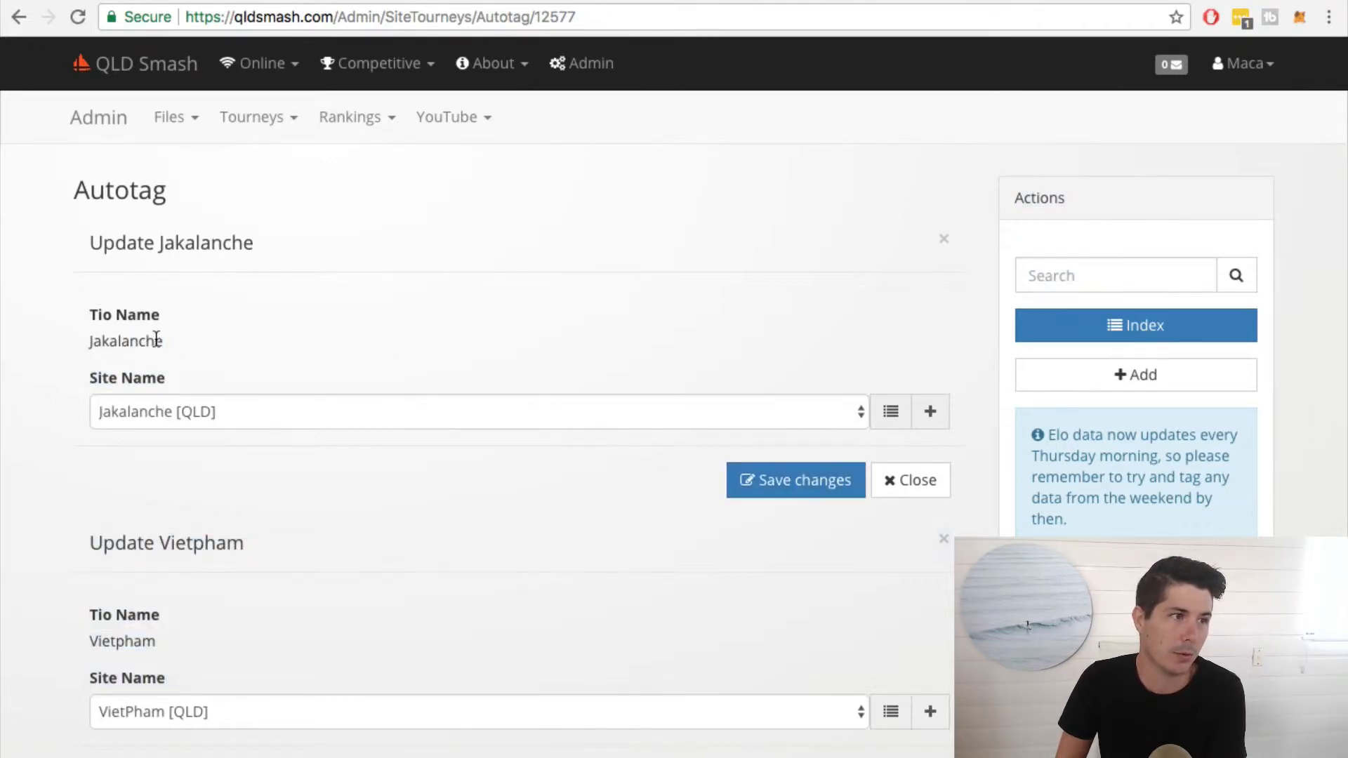
{"action": "left_click_drag", "start_coordinate": [162, 341], "coordinate": [104, 341]}
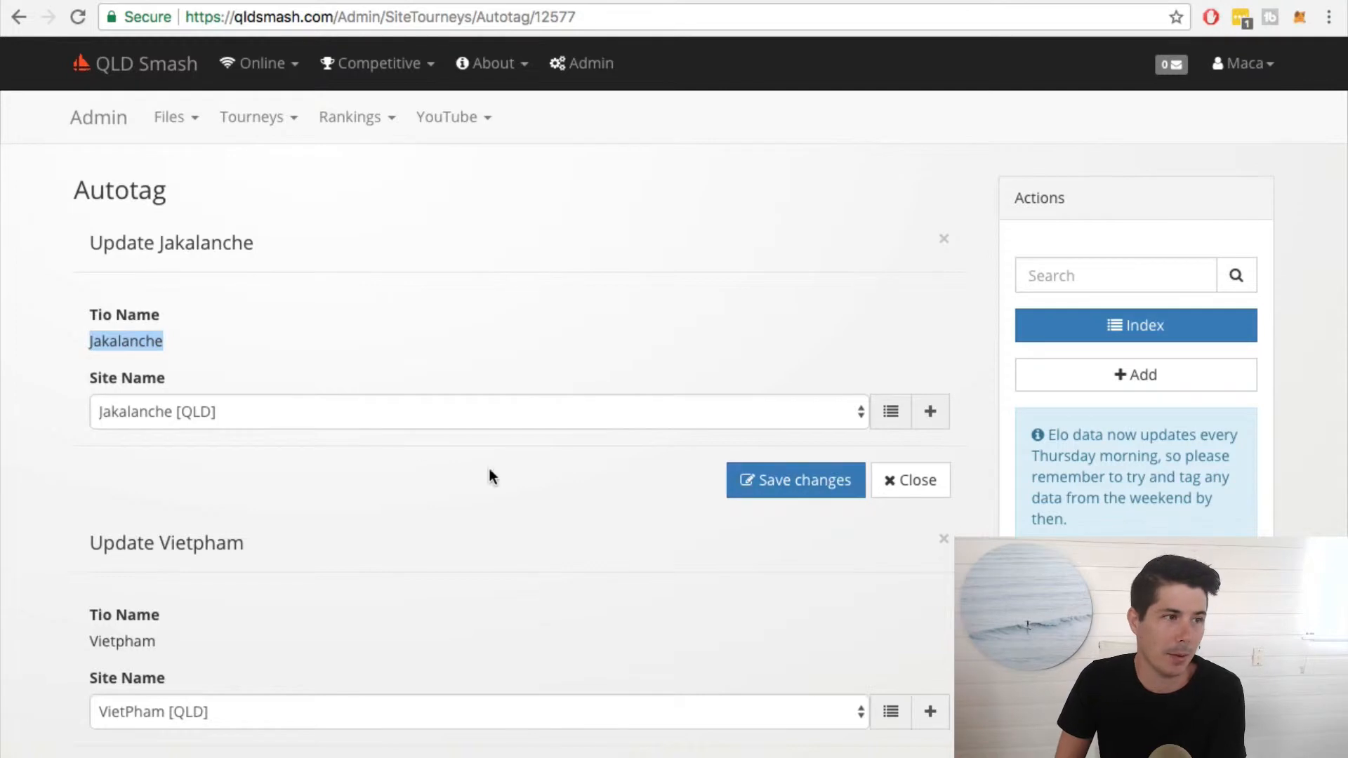
{"action": "left_click", "coordinate": [782, 482]}
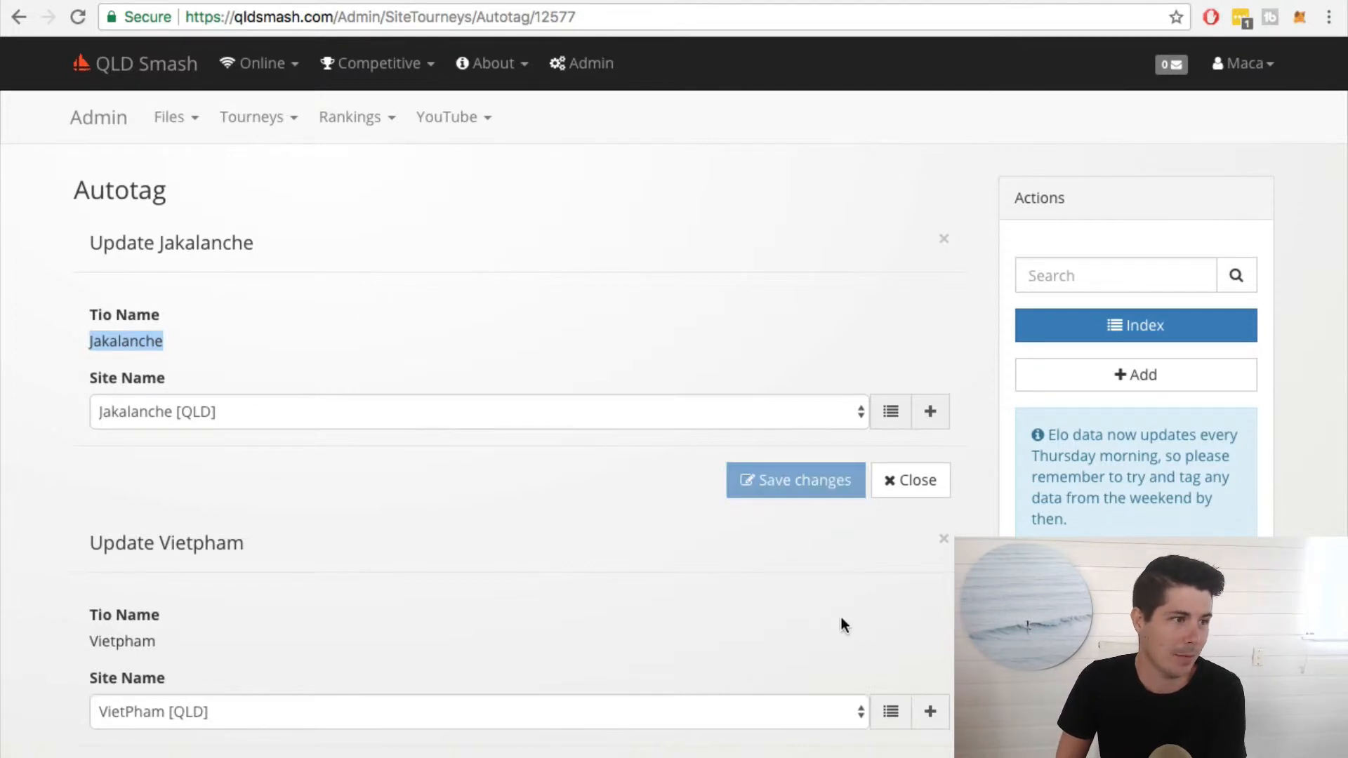
{"action": "left_click", "coordinate": [767, 491]}
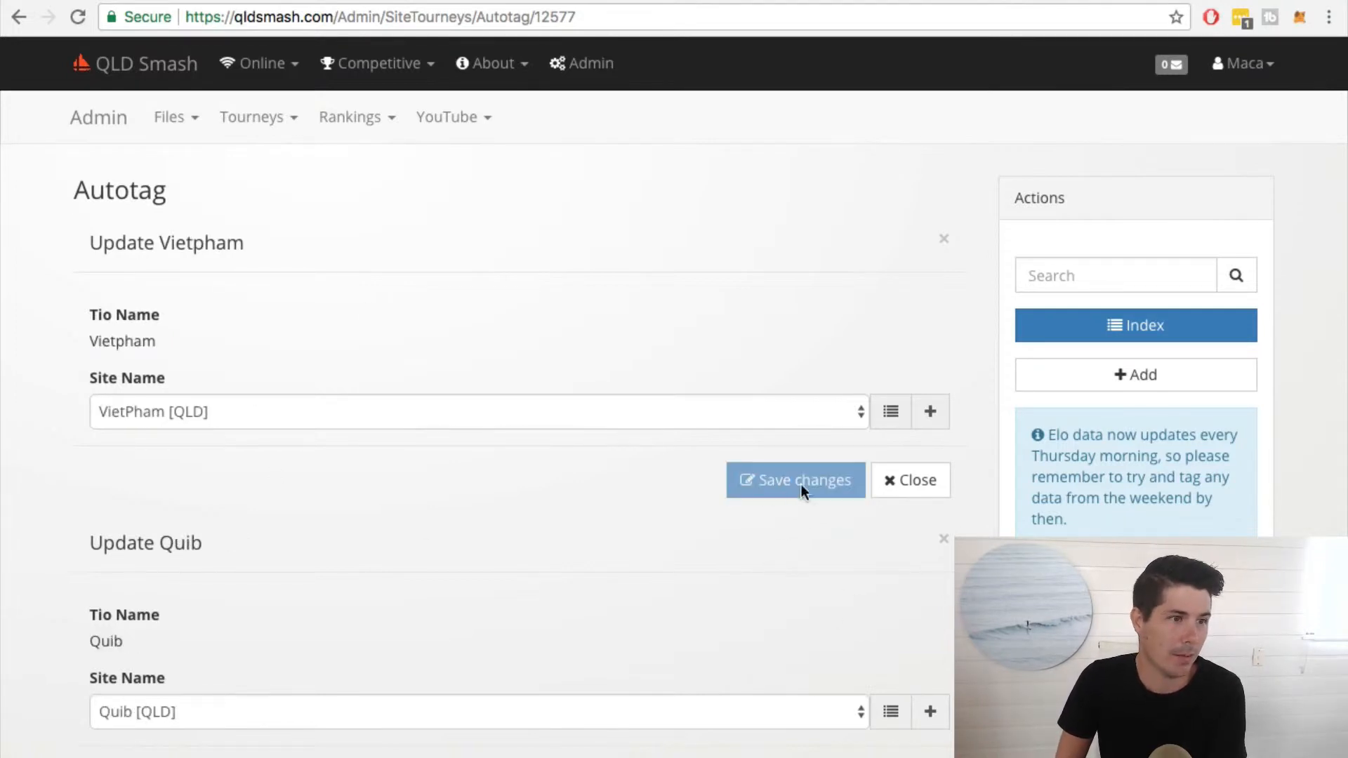
{"action": "left_click", "coordinate": [786, 489]}
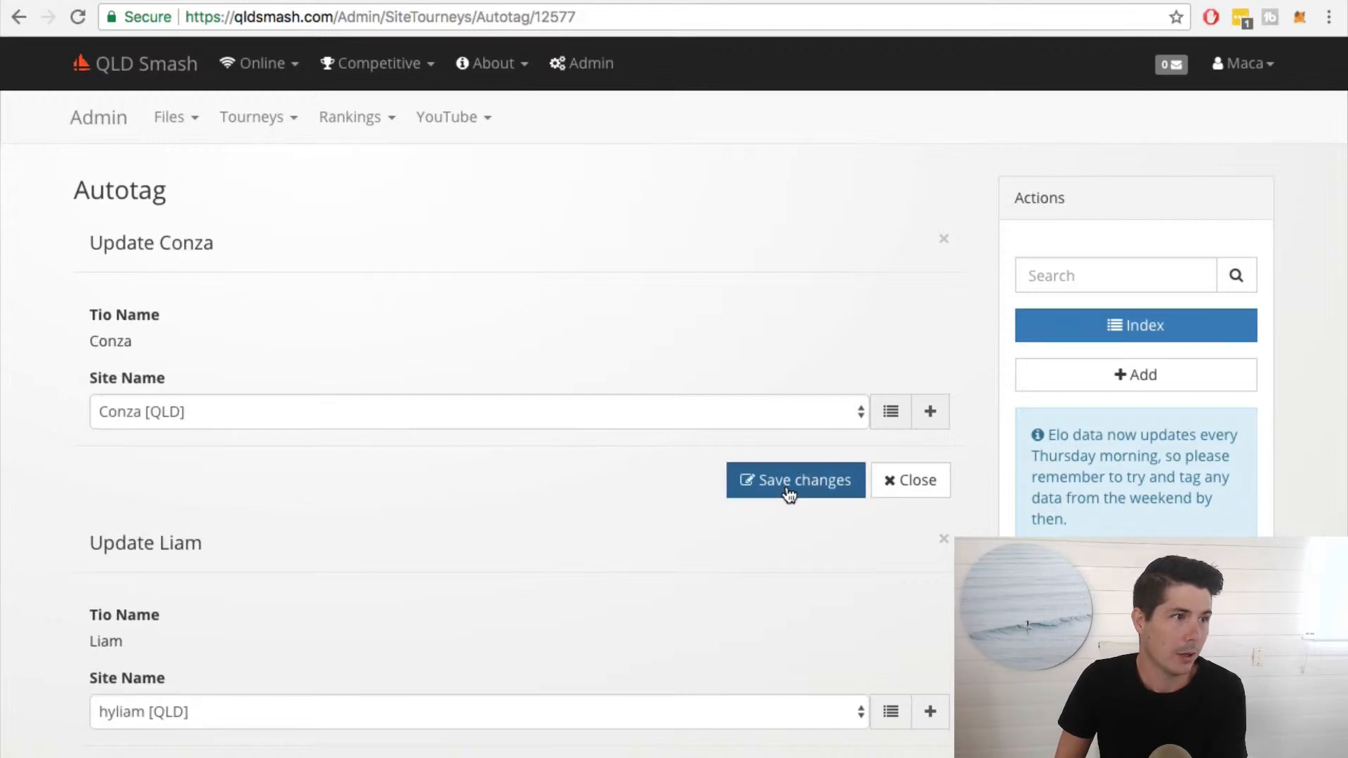
{"action": "left_click", "coordinate": [786, 486]}
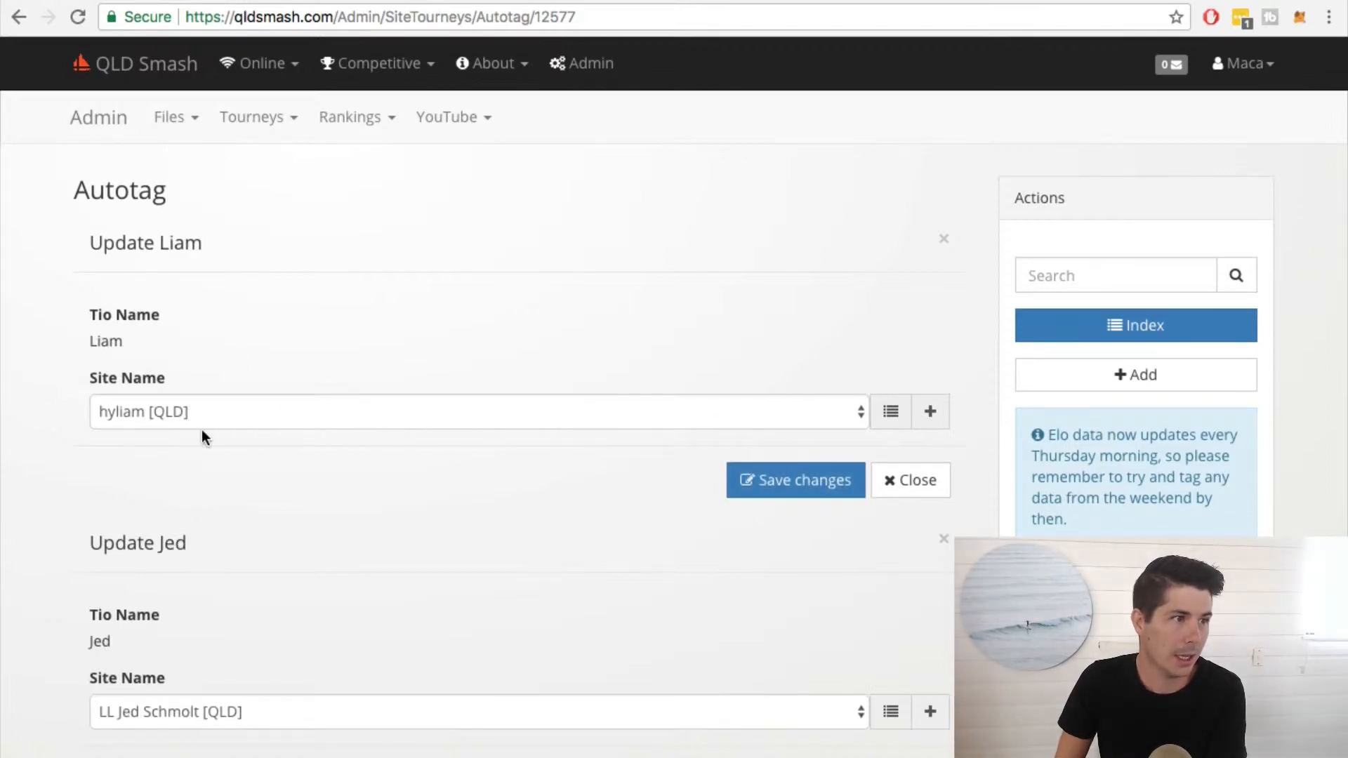
Replace the suggested site name hyliam with the QLD site player whose tag equals the Tio name, and save the match
{"action": "left_click", "coordinate": [185, 412]}
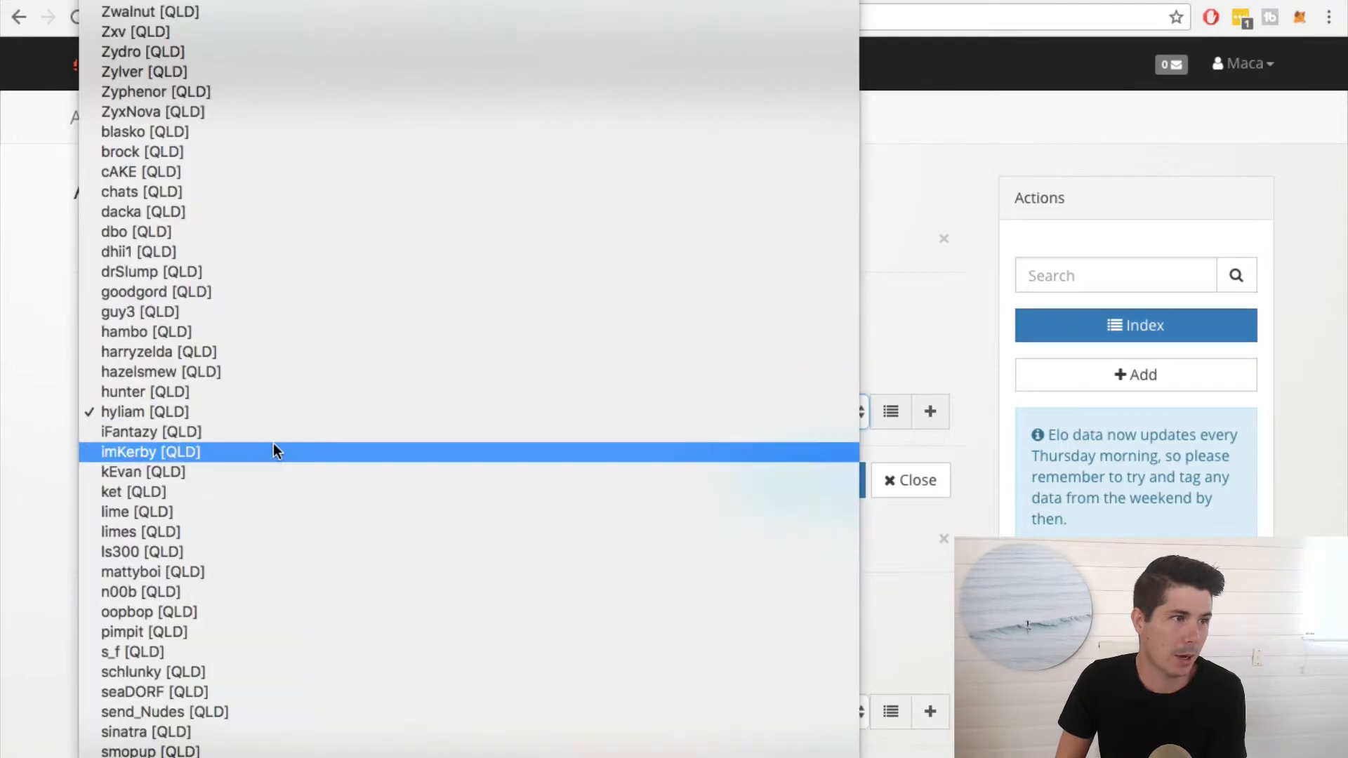
{"action": "left_click", "coordinate": [1172, 361]}
{"action": "left_click", "coordinate": [412, 414]}
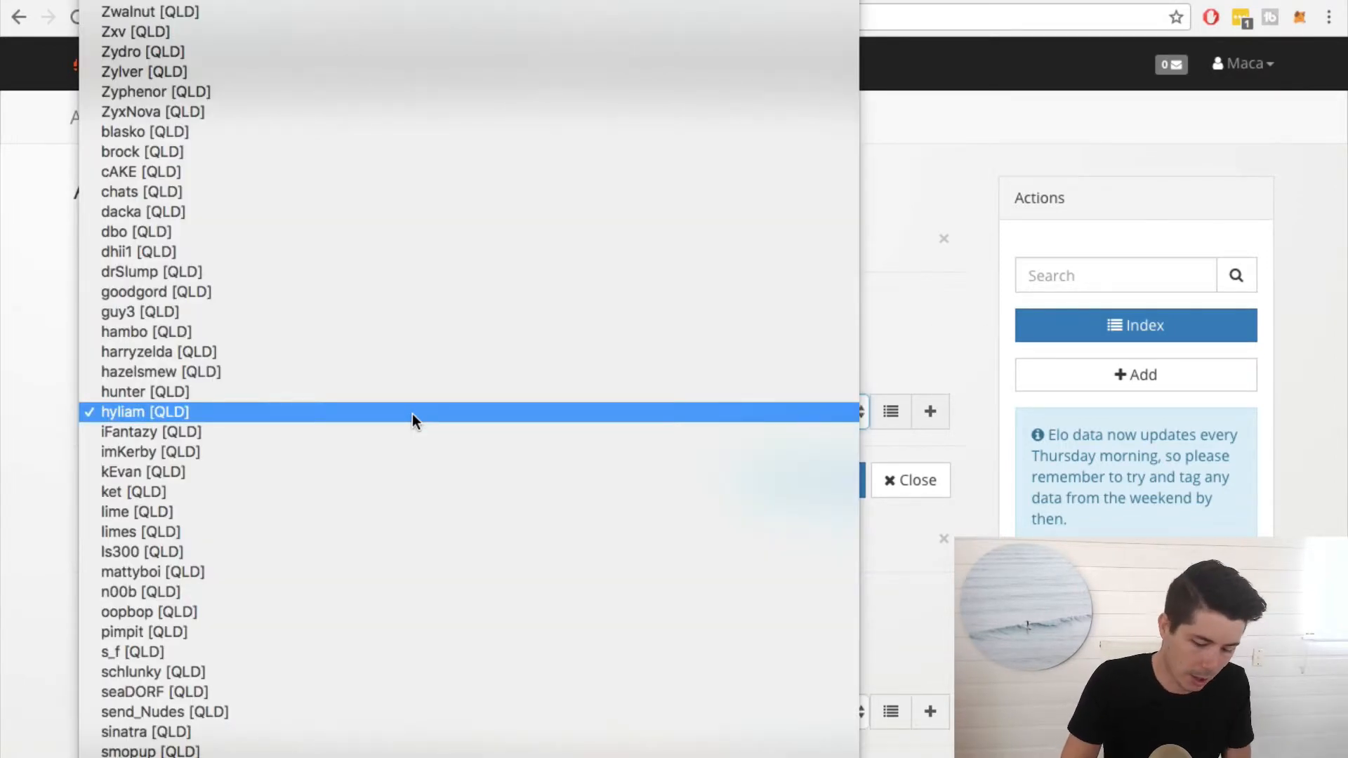
{"action": "type", "text": "liam"}
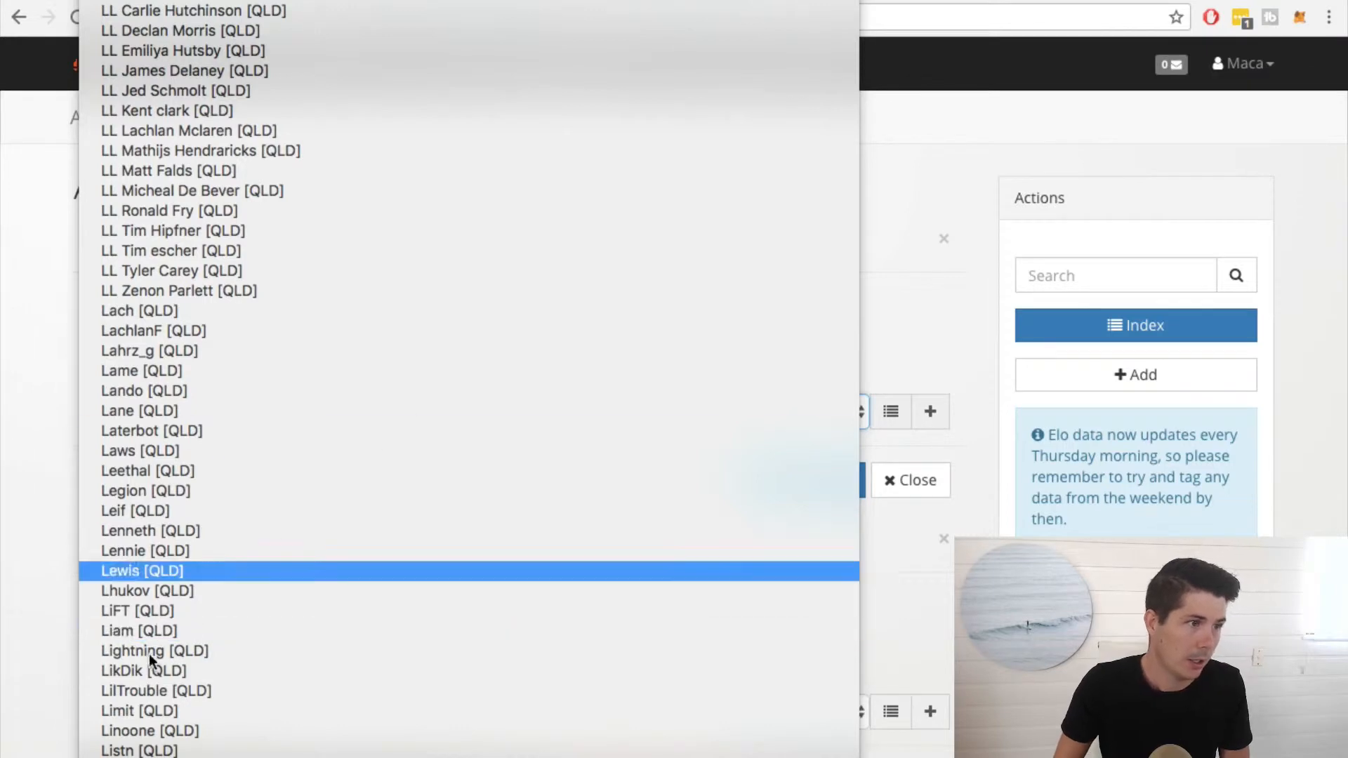
{"action": "left_click", "coordinate": [142, 631]}
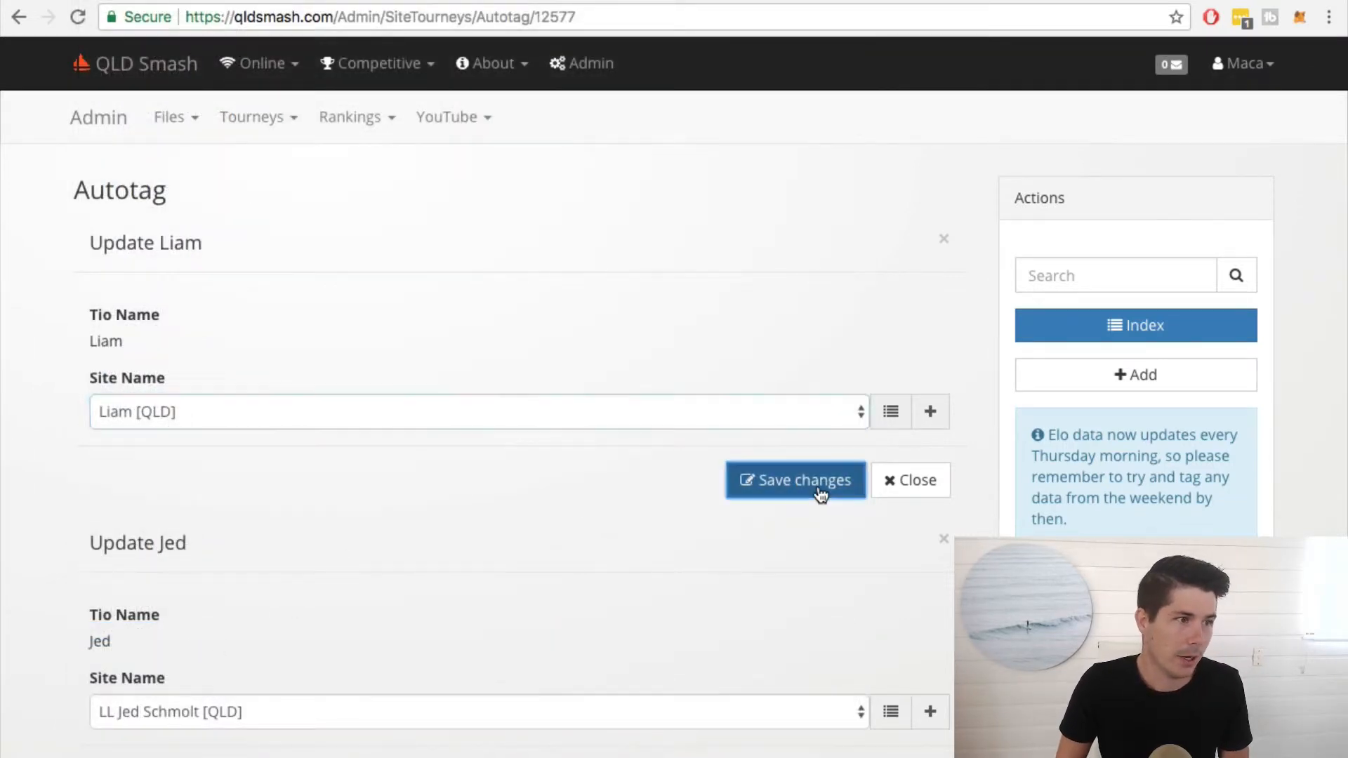
{"action": "left_click", "coordinate": [817, 492]}
Match the last suggested player to the QLD site player with the identical tag, save it, and show the unmatched players
{"action": "left_click", "coordinate": [161, 407]}
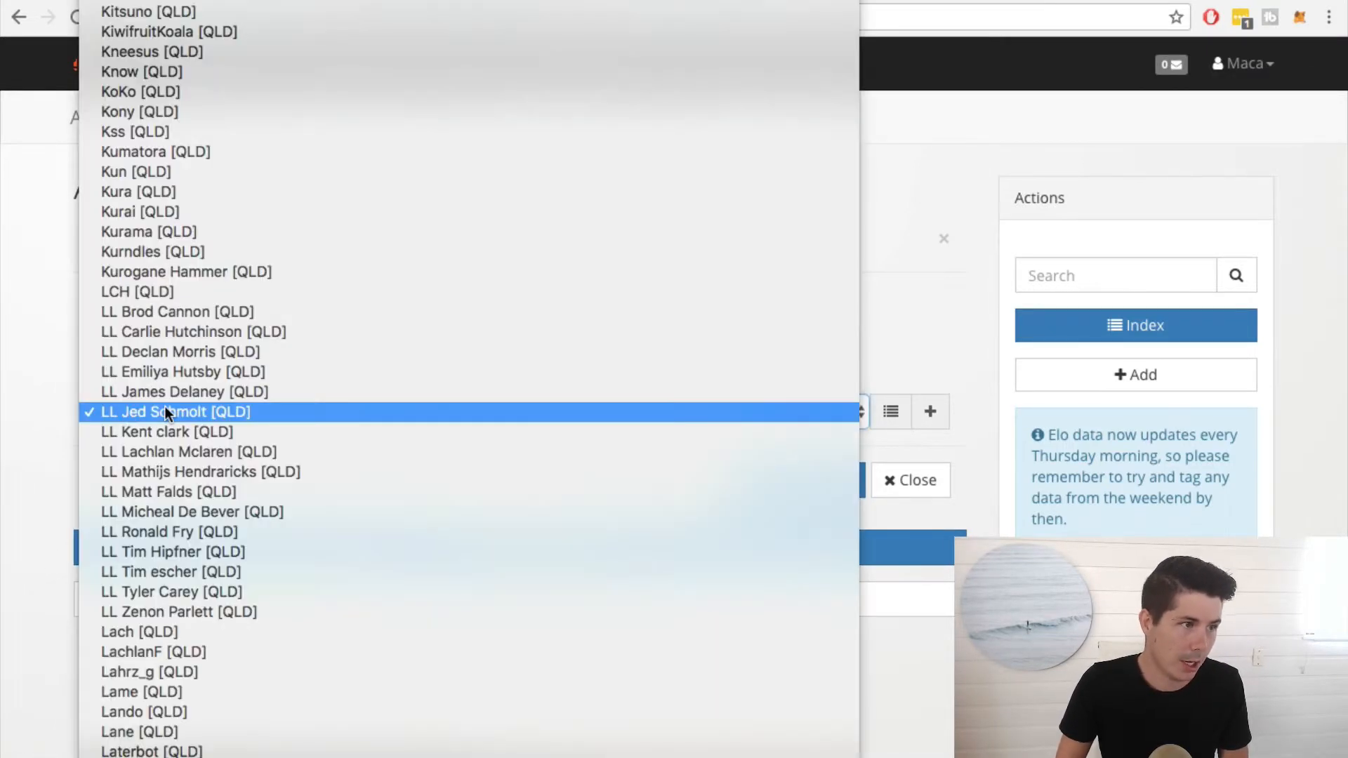
{"action": "type", "text": "he"}
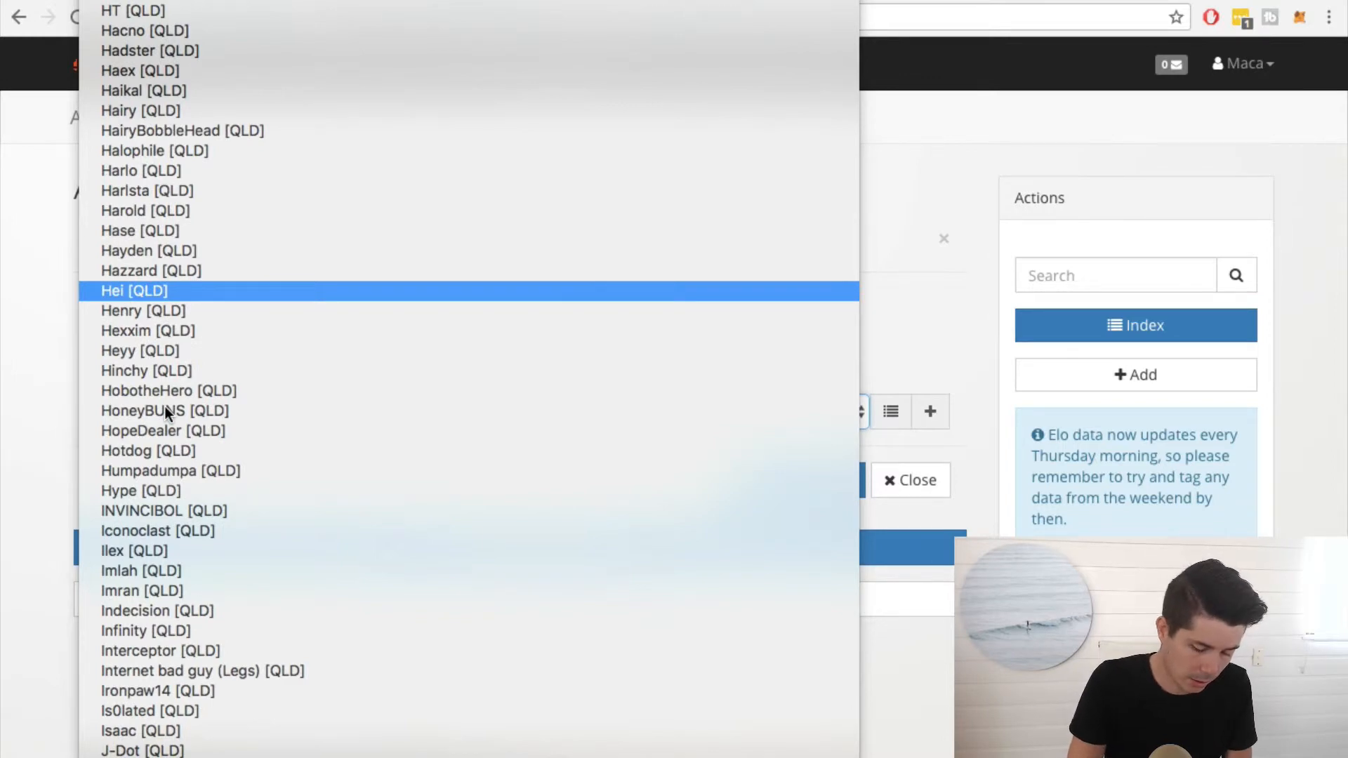
{"action": "scroll", "coordinate": [164, 406], "scroll_direction": "down", "scroll_amount": 1}
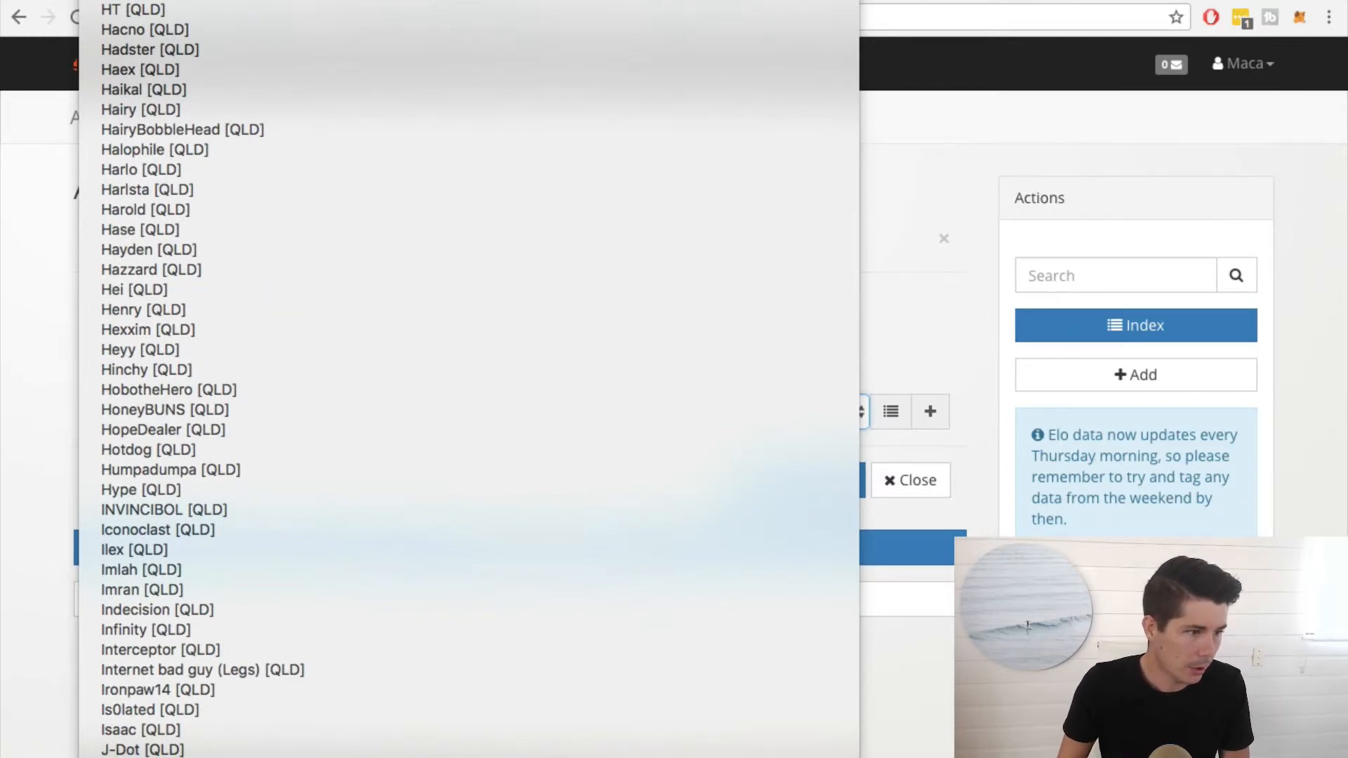
{"action": "left_click", "coordinate": [325, 559]}
{"action": "left_click", "coordinate": [767, 475]}
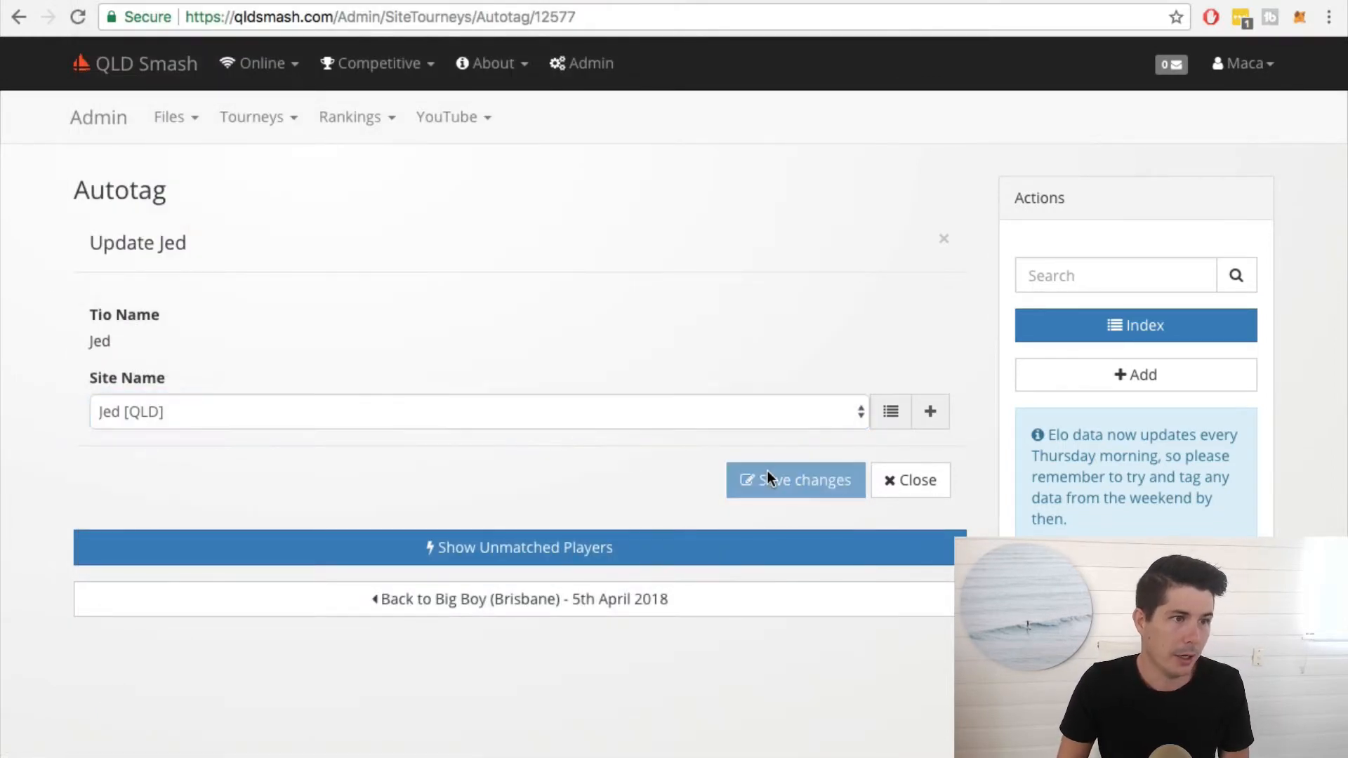
{"action": "left_click", "coordinate": [498, 238]}
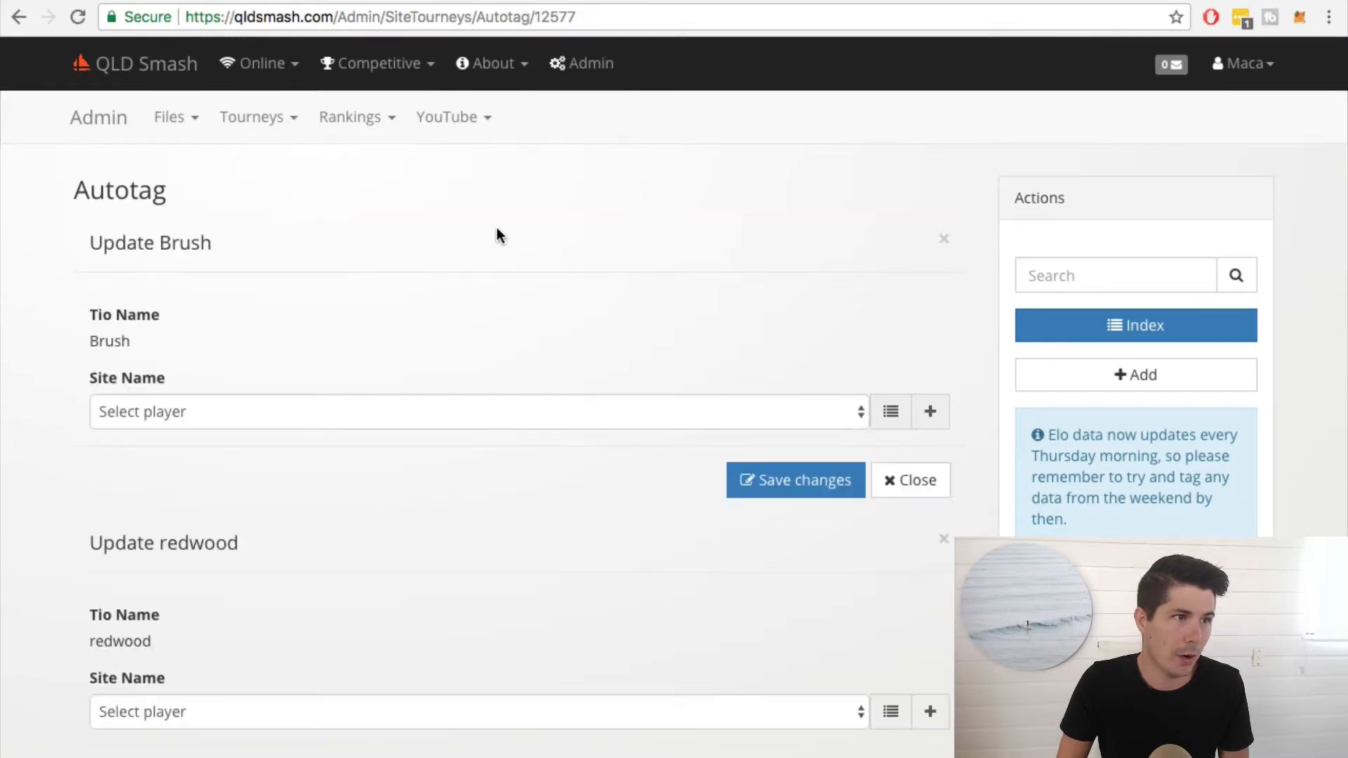
Look through the site player list for the unmatched player Brush and leave the site name unassigned
{"action": "scroll", "coordinate": [218, 519], "scroll_direction": "down", "scroll_amount": 3}
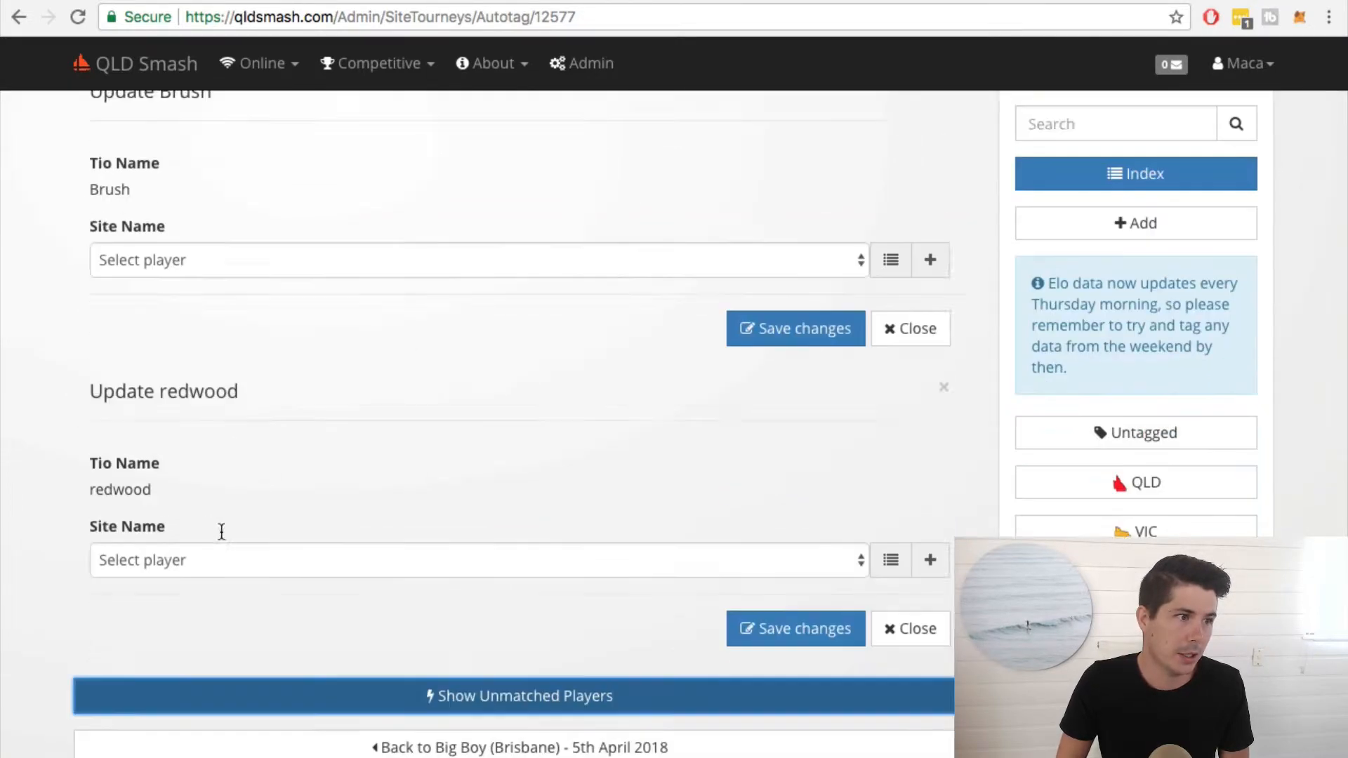
{"action": "scroll", "coordinate": [220, 531], "scroll_direction": "up", "scroll_amount": 3}
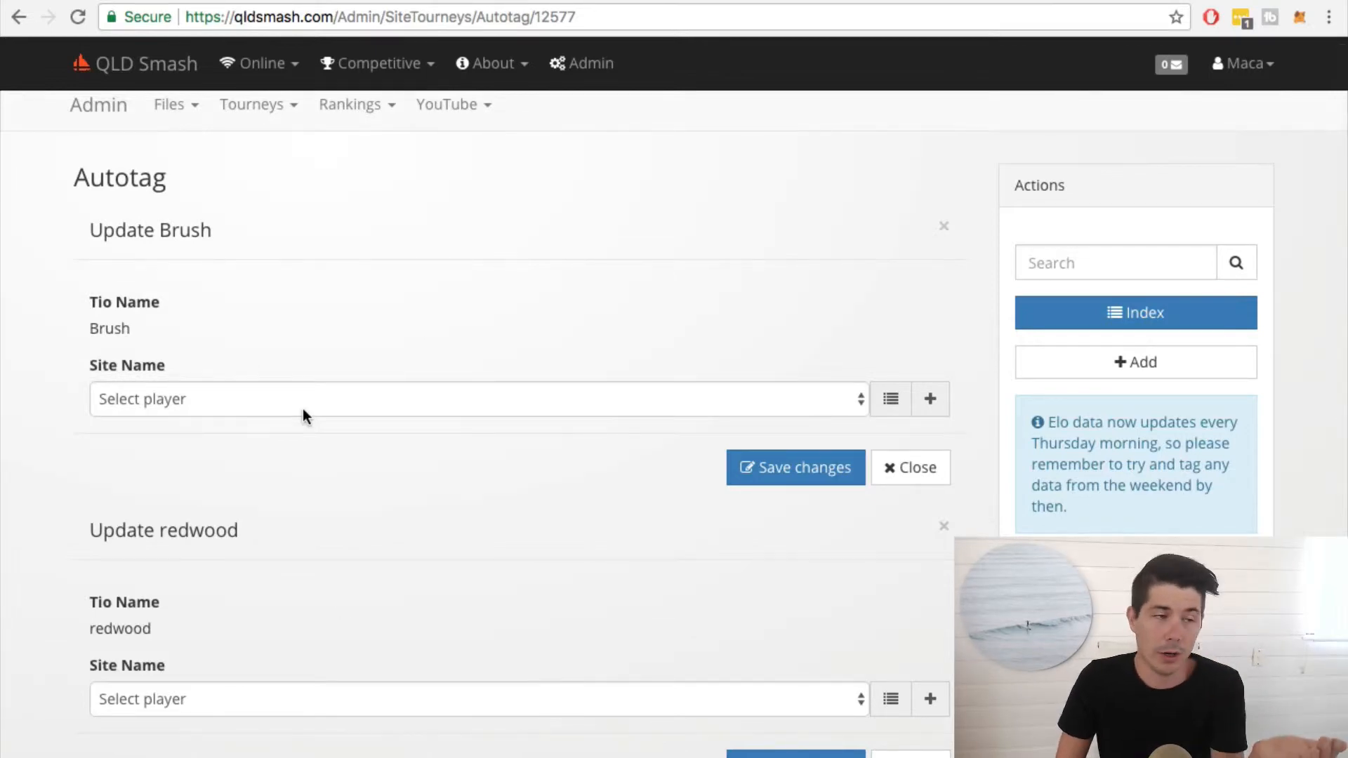
{"action": "left_click", "coordinate": [326, 394]}
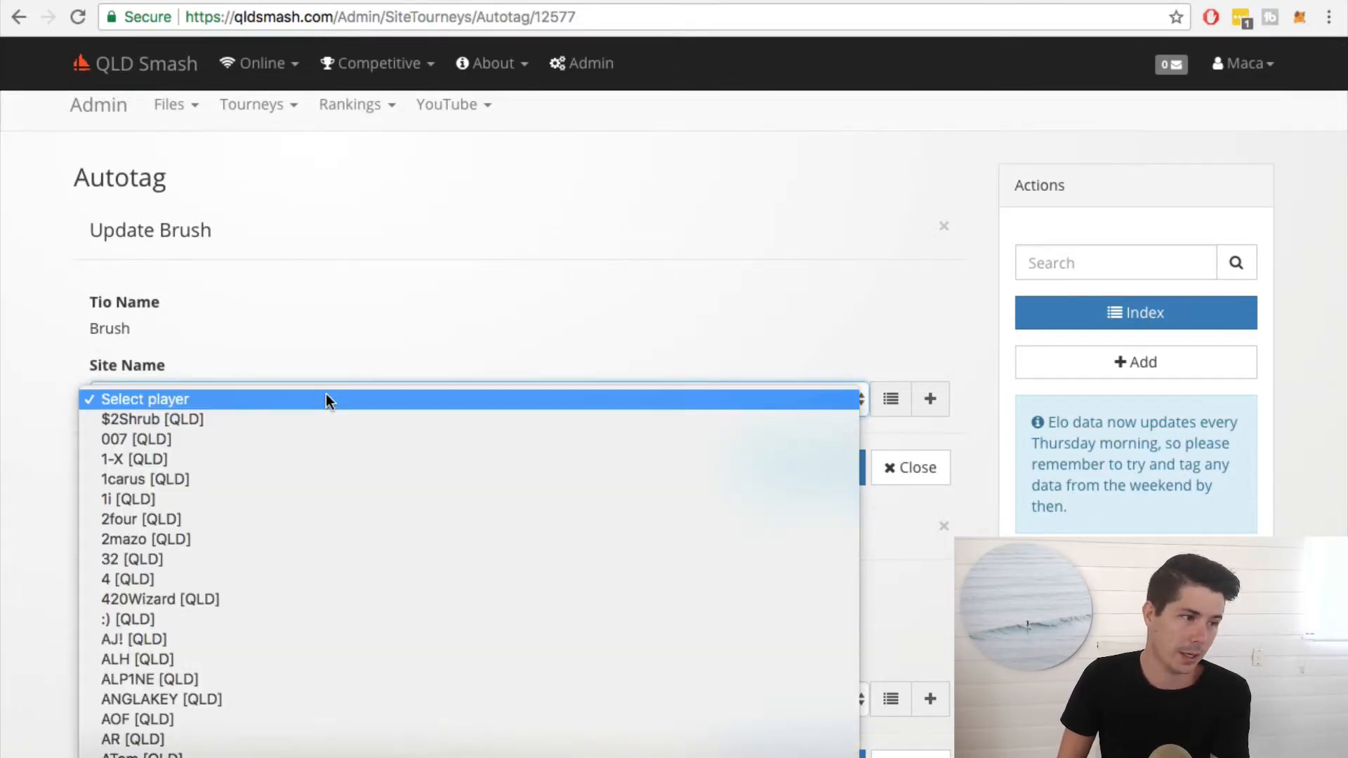
{"action": "scroll", "coordinate": [326, 398], "scroll_direction": "down", "scroll_amount": 10}
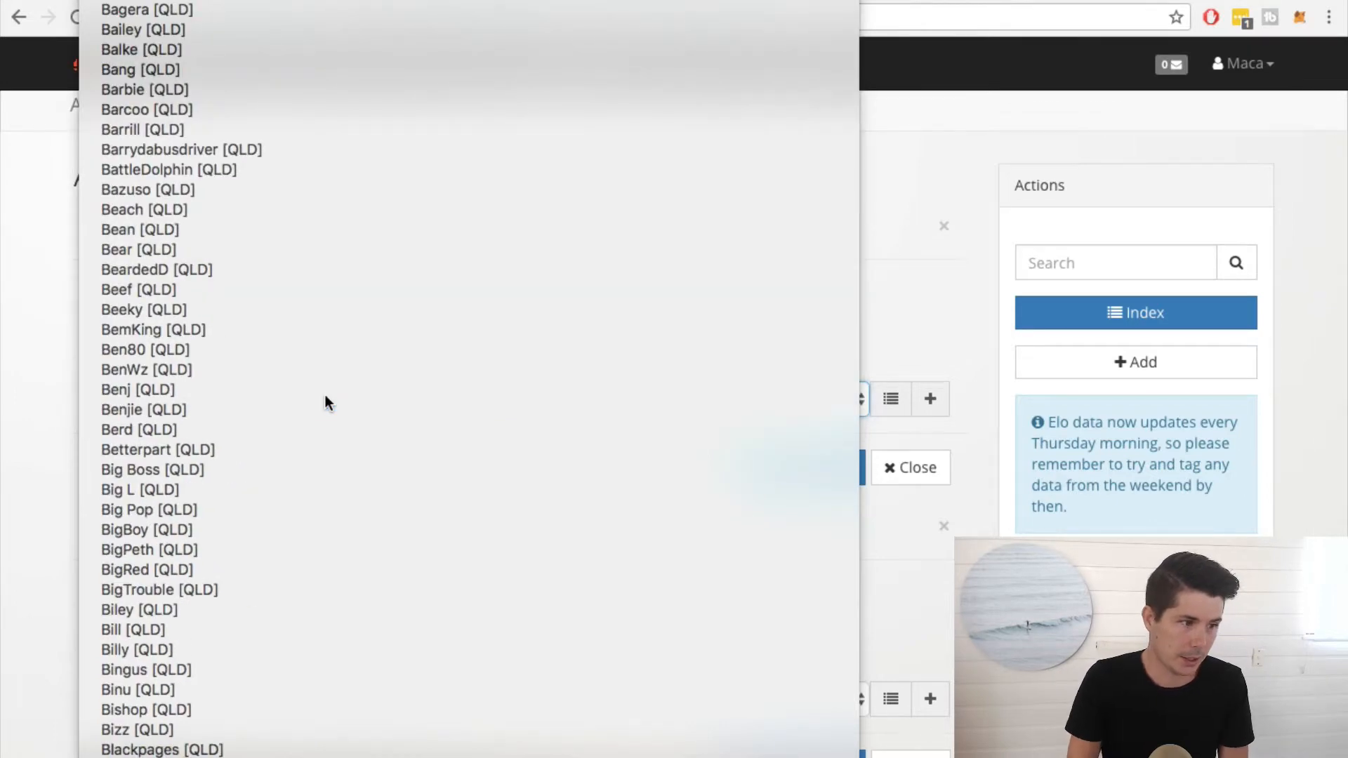
{"action": "scroll", "coordinate": [323, 674], "scroll_direction": "down", "scroll_amount": 5}
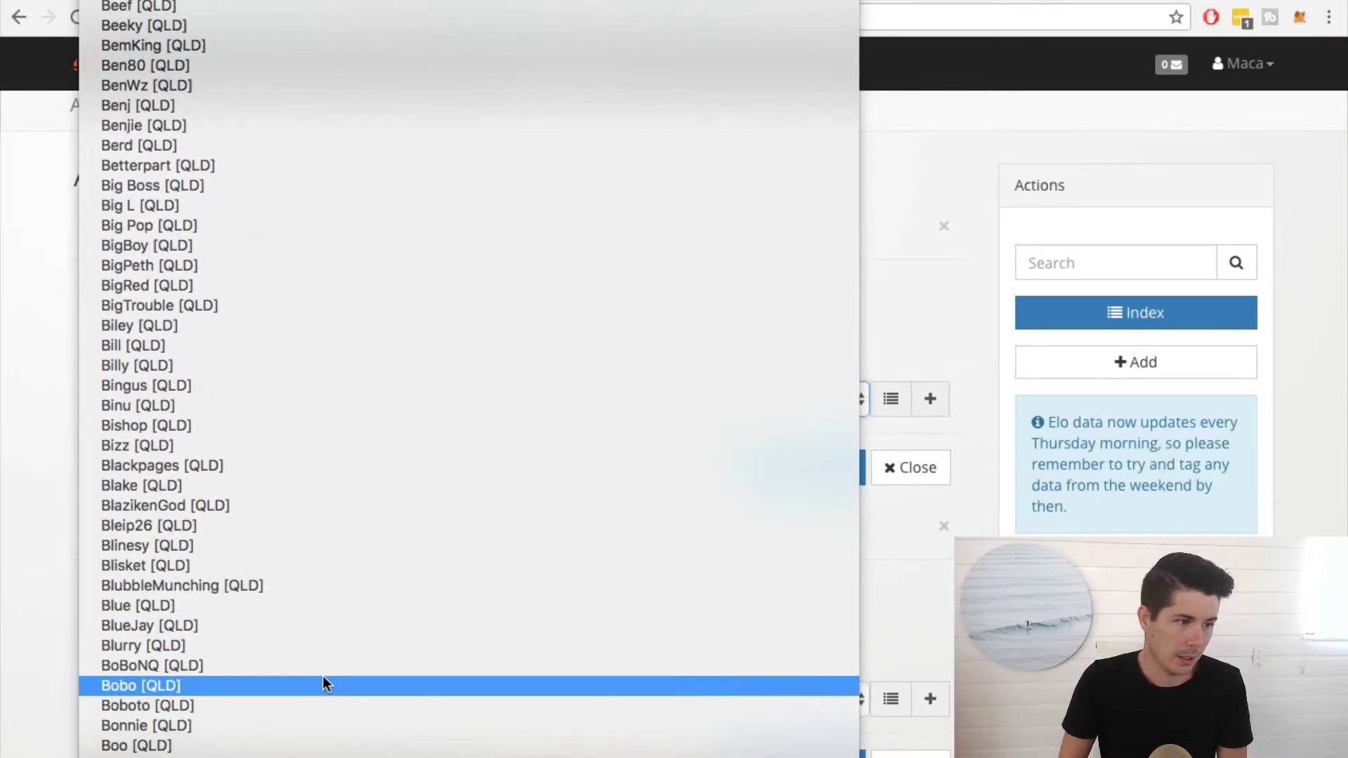
{"action": "left_click", "coordinate": [39, 299]}
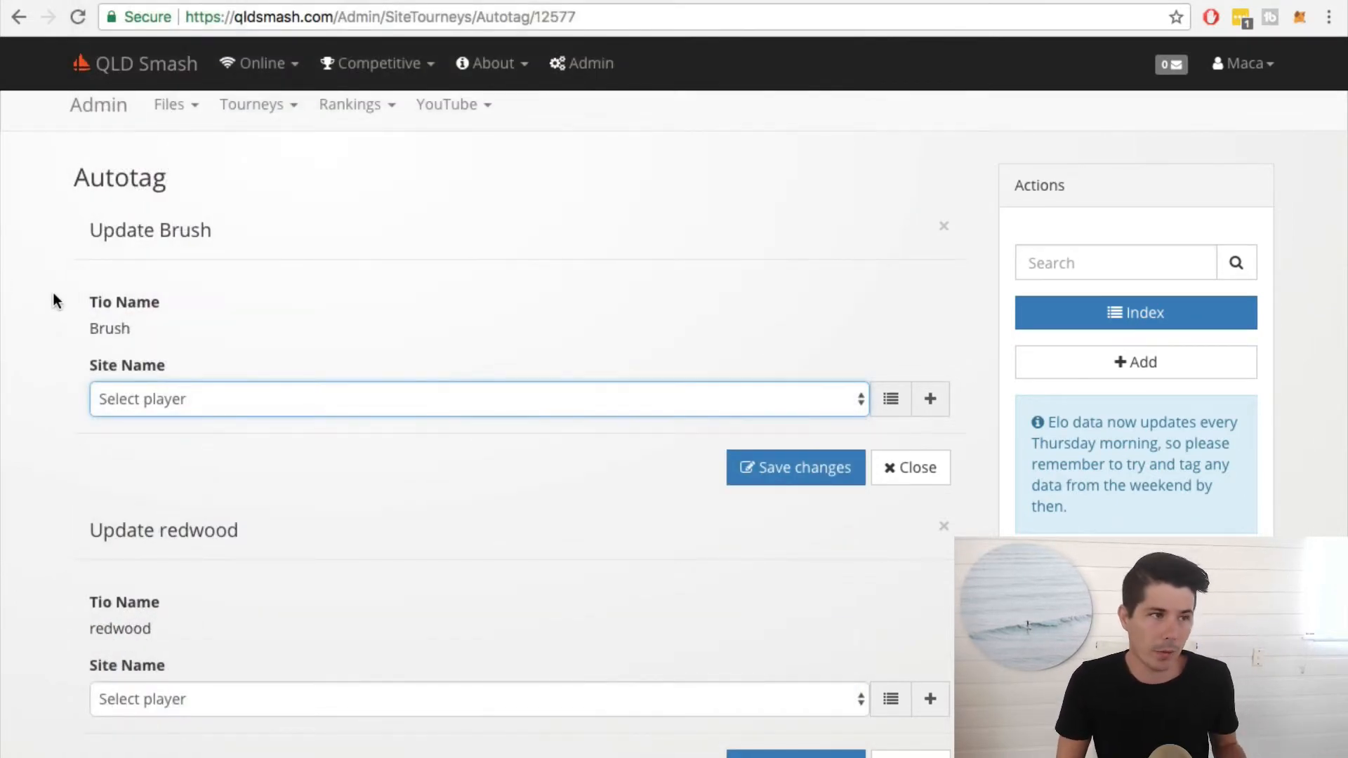
Return to the Big Boy (Brisbane) - 5th April 2018 tourney and open its Challonge bracket importer
{"action": "scroll", "coordinate": [459, 362], "scroll_direction": "down", "scroll_amount": 6}
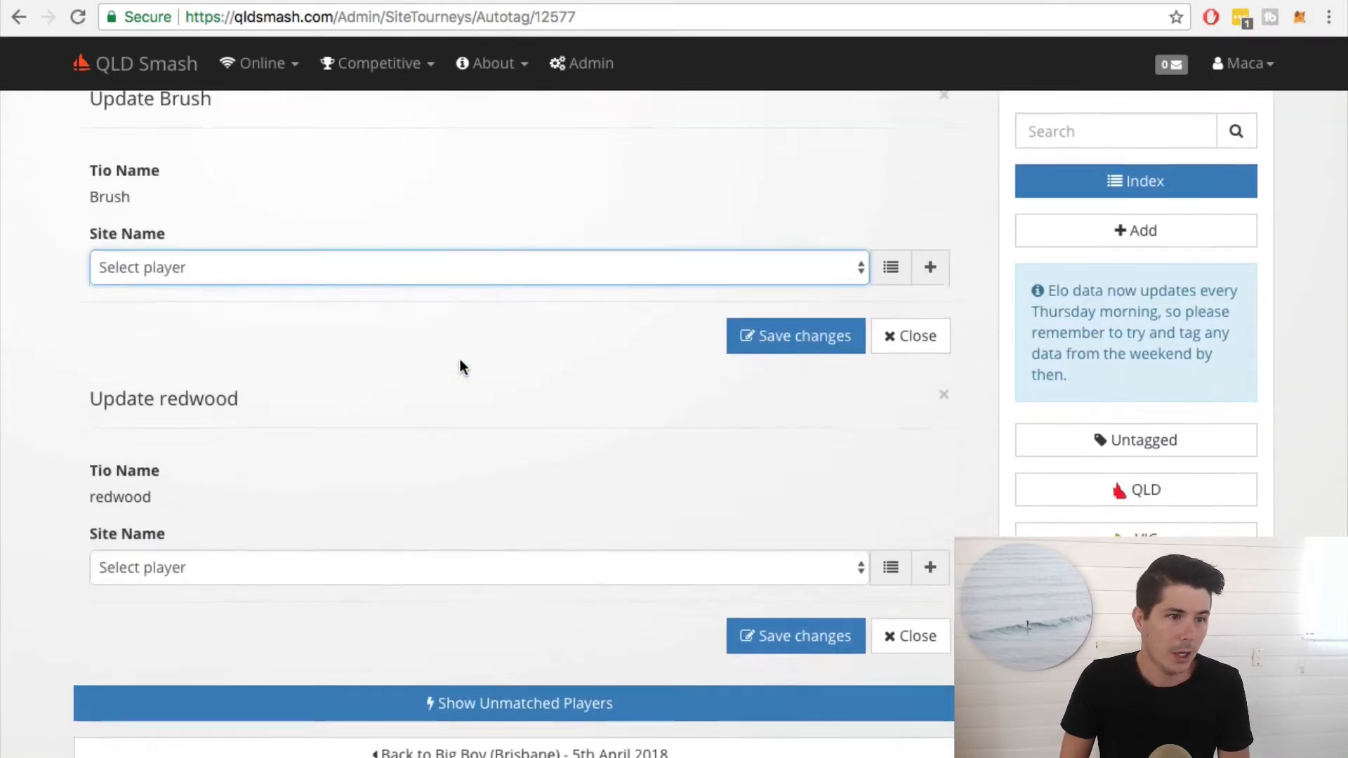
{"action": "scroll", "coordinate": [508, 460], "scroll_direction": "up", "scroll_amount": 1}
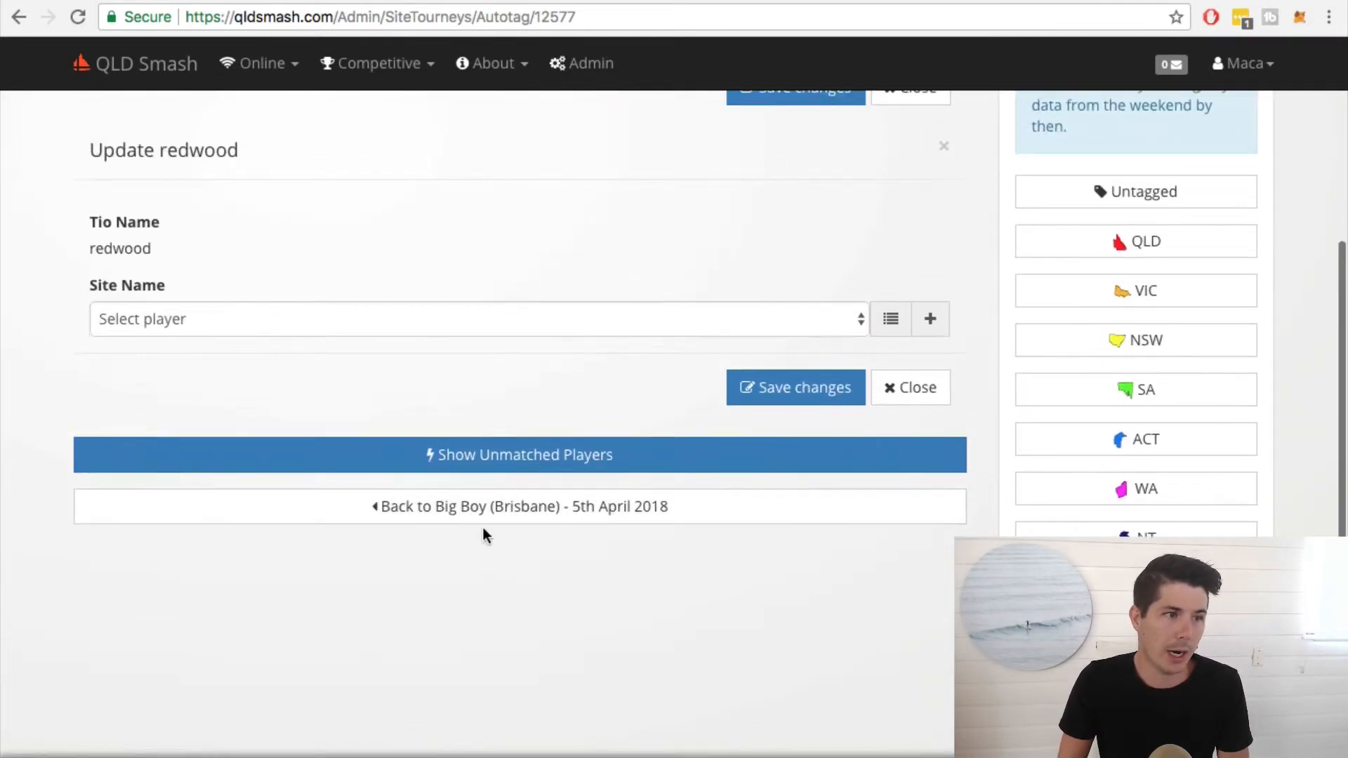
{"action": "left_click", "coordinate": [457, 518]}
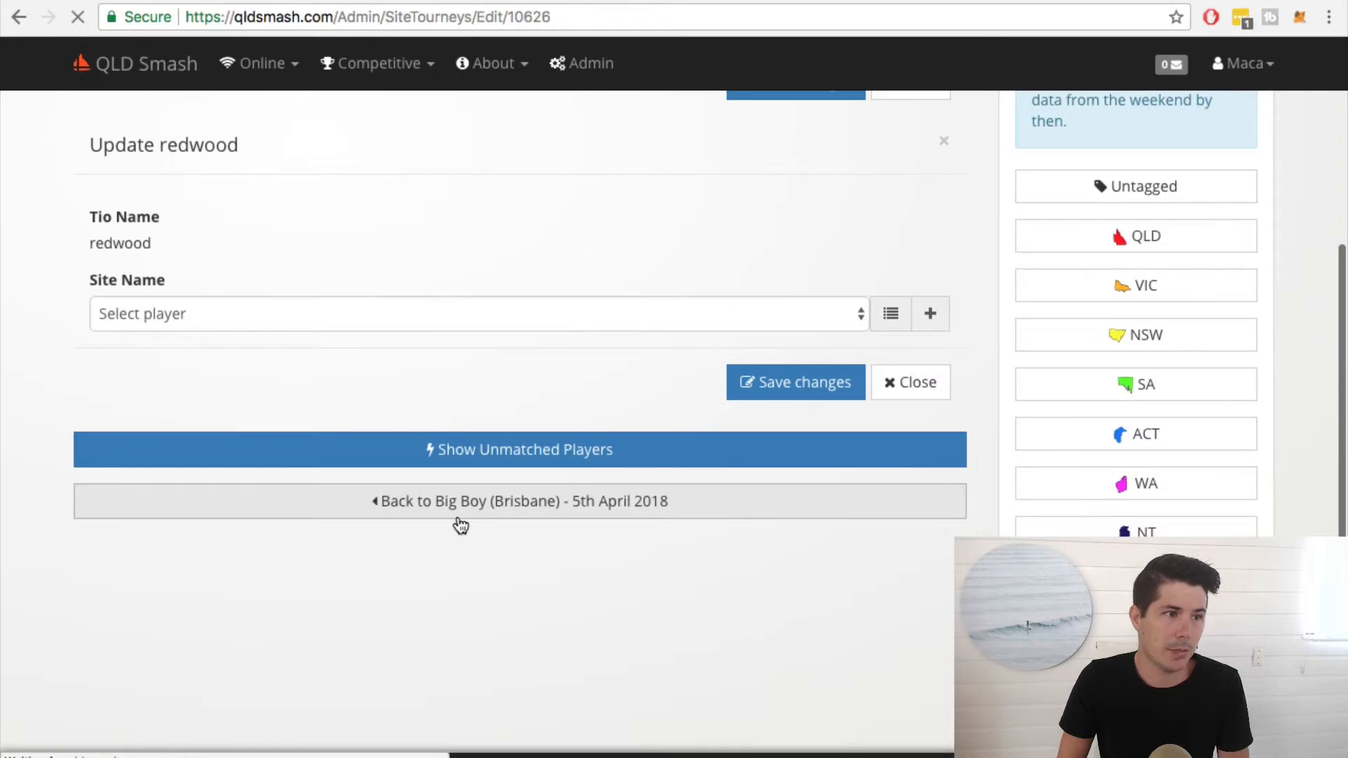
{"action": "scroll", "coordinate": [281, 583], "scroll_direction": "down", "scroll_amount": 1}
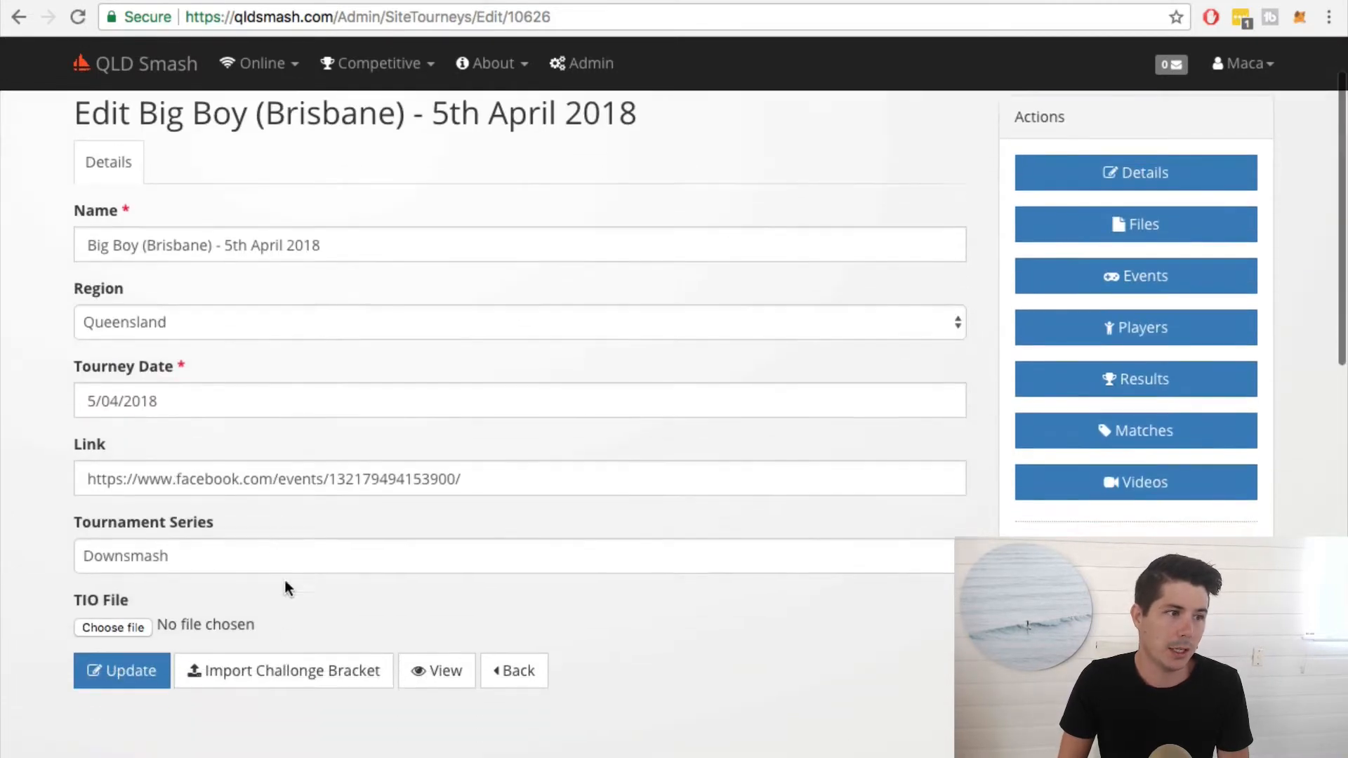
{"action": "left_click", "coordinate": [300, 672]}
Switch to the BIG BOY | Amas 05/04/18 bracket on Challonge and copy its web address
{"action": "left_click", "coordinate": [876, 160]}
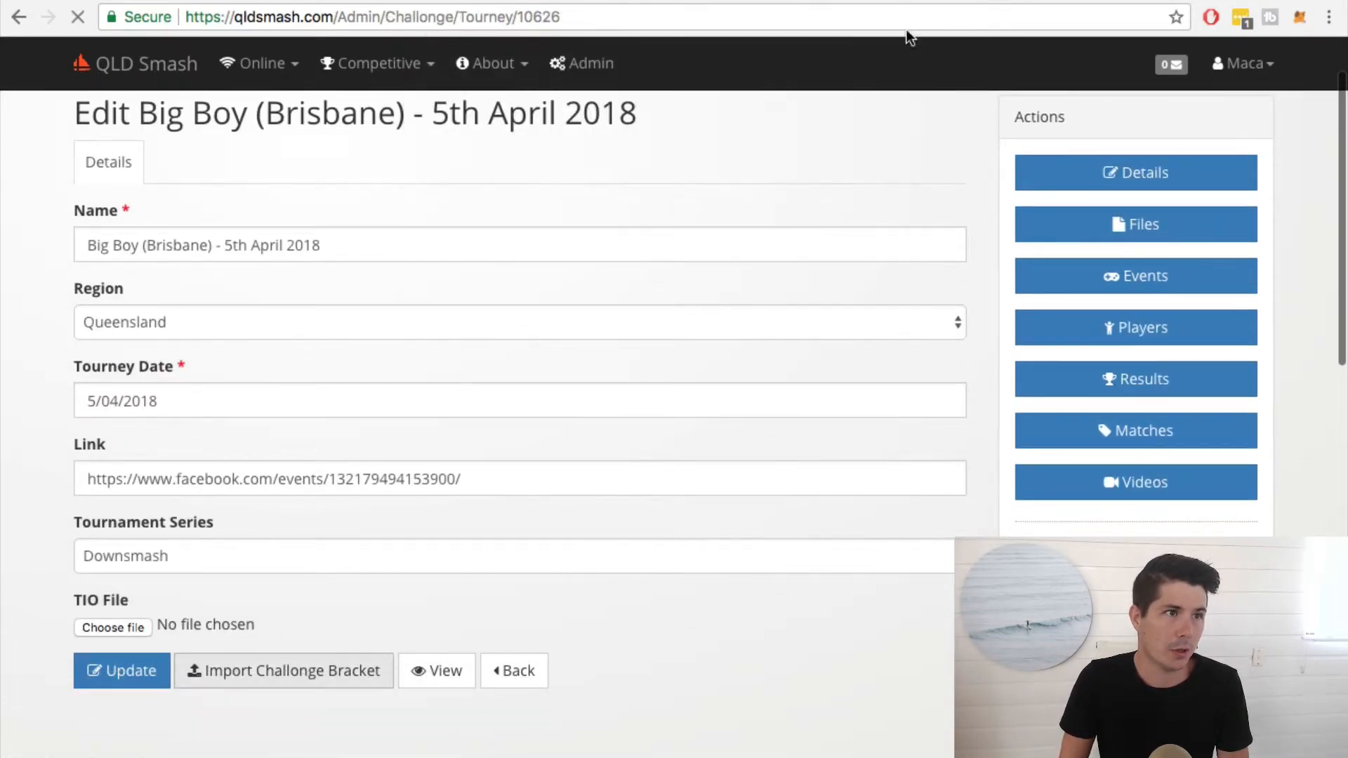
{"action": "left_click", "coordinate": [405, 1]}
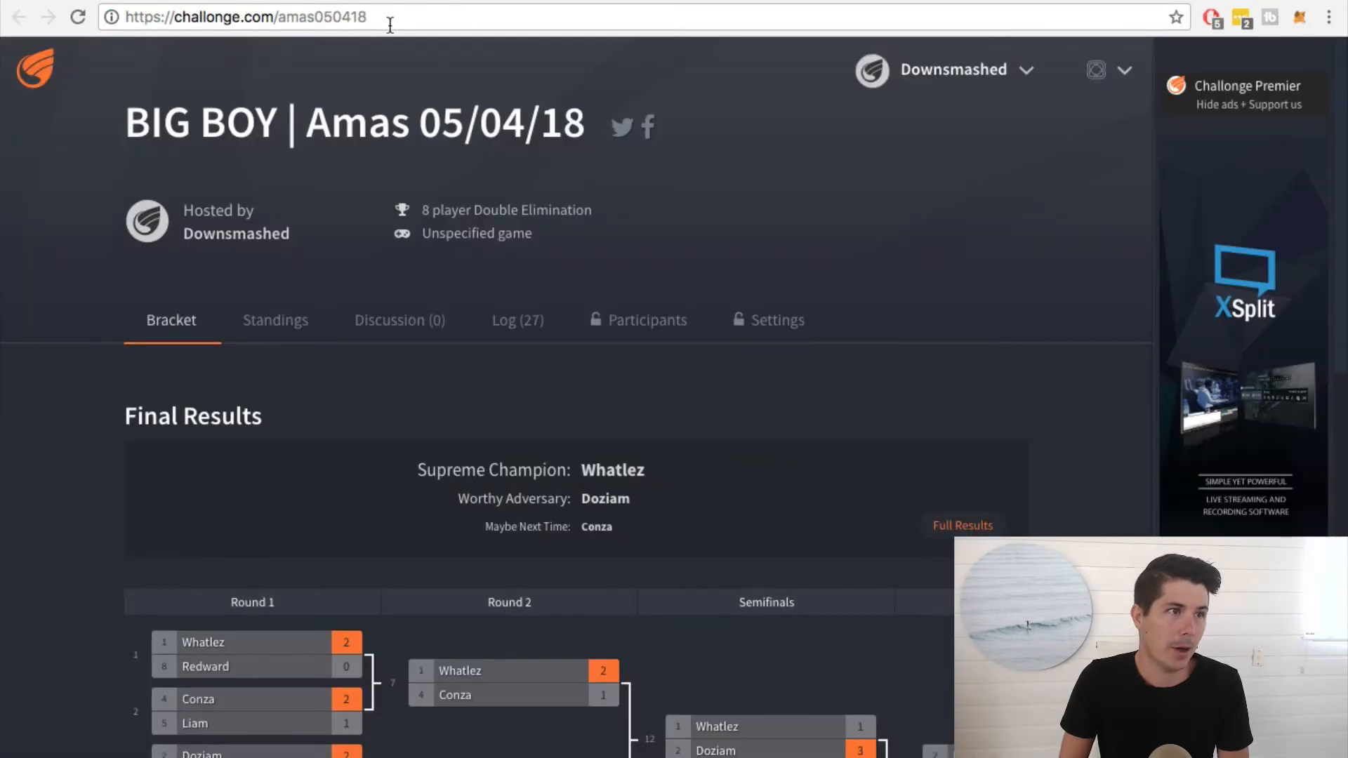
{"action": "left_click", "coordinate": [390, 25]}
{"action": "right_click", "coordinate": [358, 14]}
{"action": "left_click", "coordinate": [394, 46]}
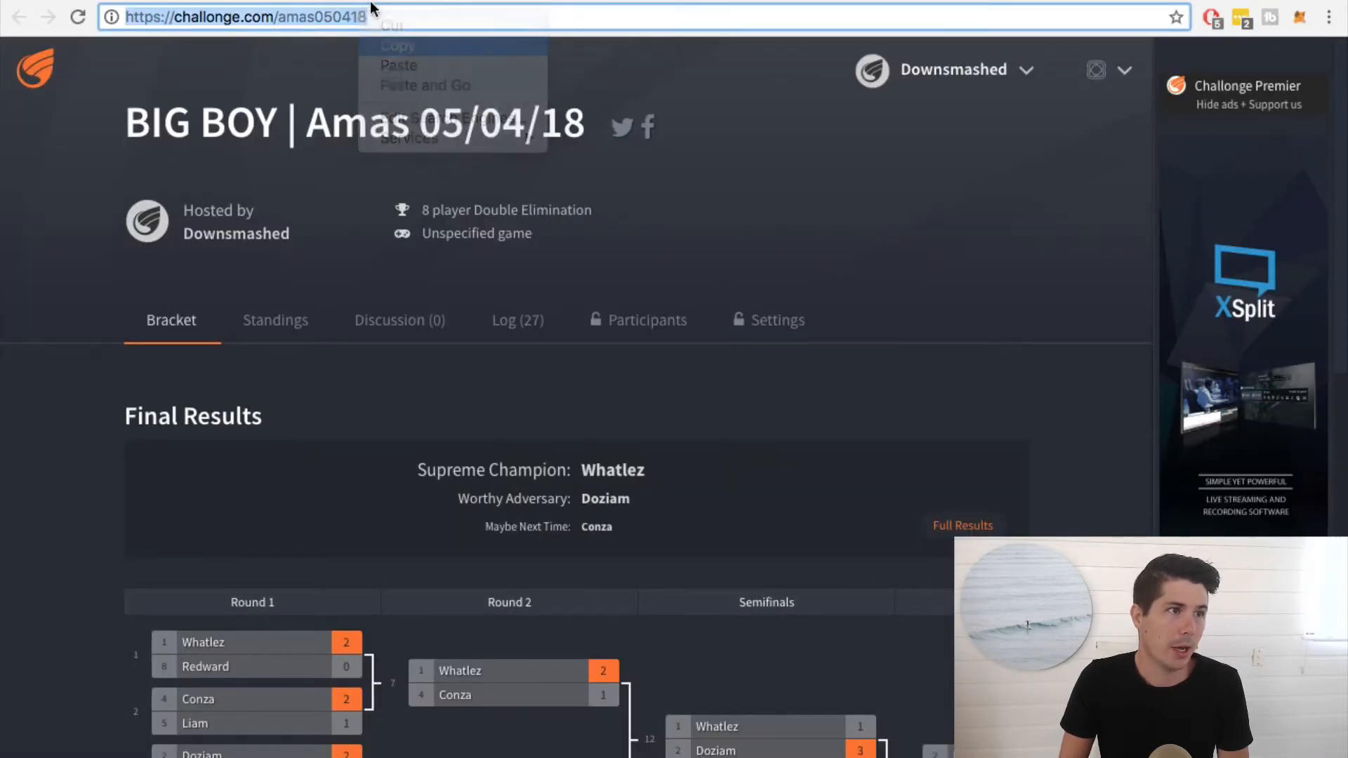
{"action": "left_click", "coordinate": [287, 0]}
{"action": "left_click", "coordinate": [225, 0]}
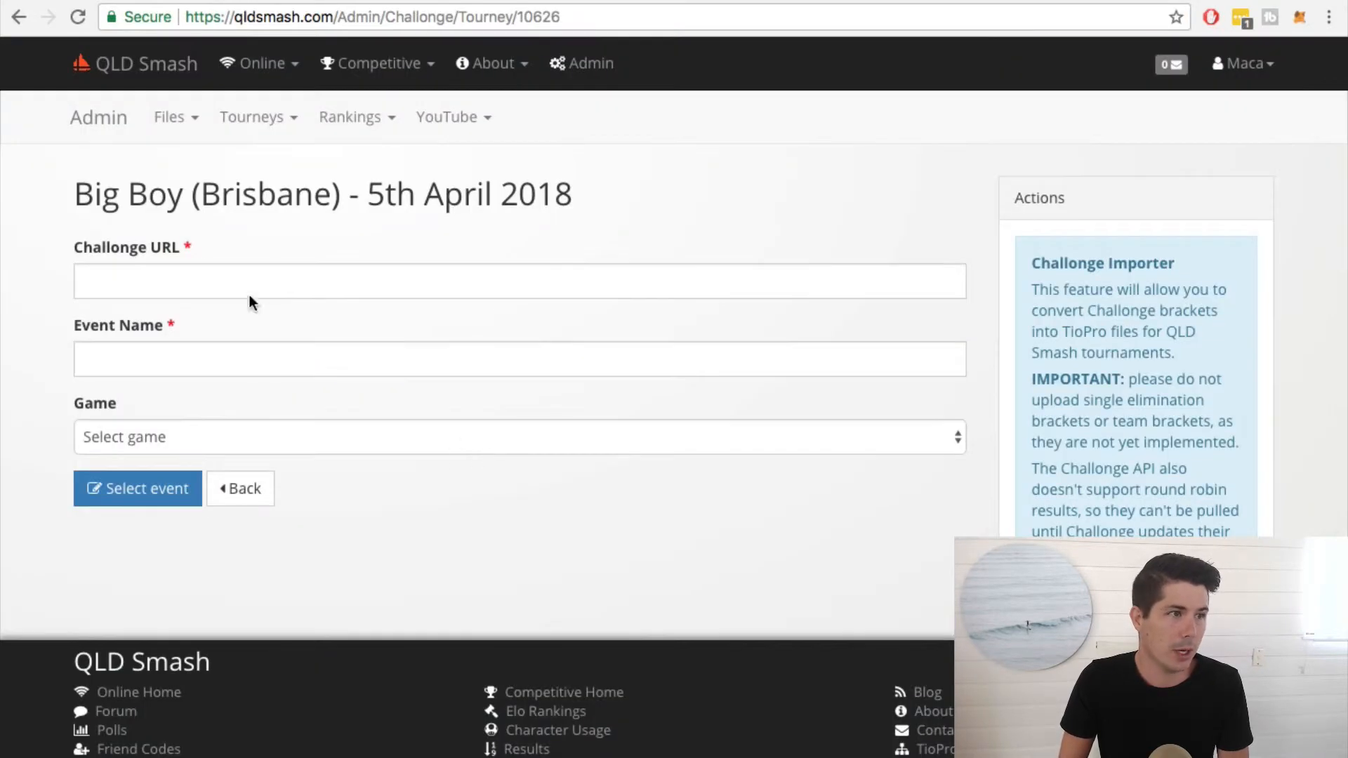
{"action": "left_click", "coordinate": [253, 285]}
{"action": "key", "text": "ctrl+v"}
{"action": "left_click", "coordinate": [216, 356]}
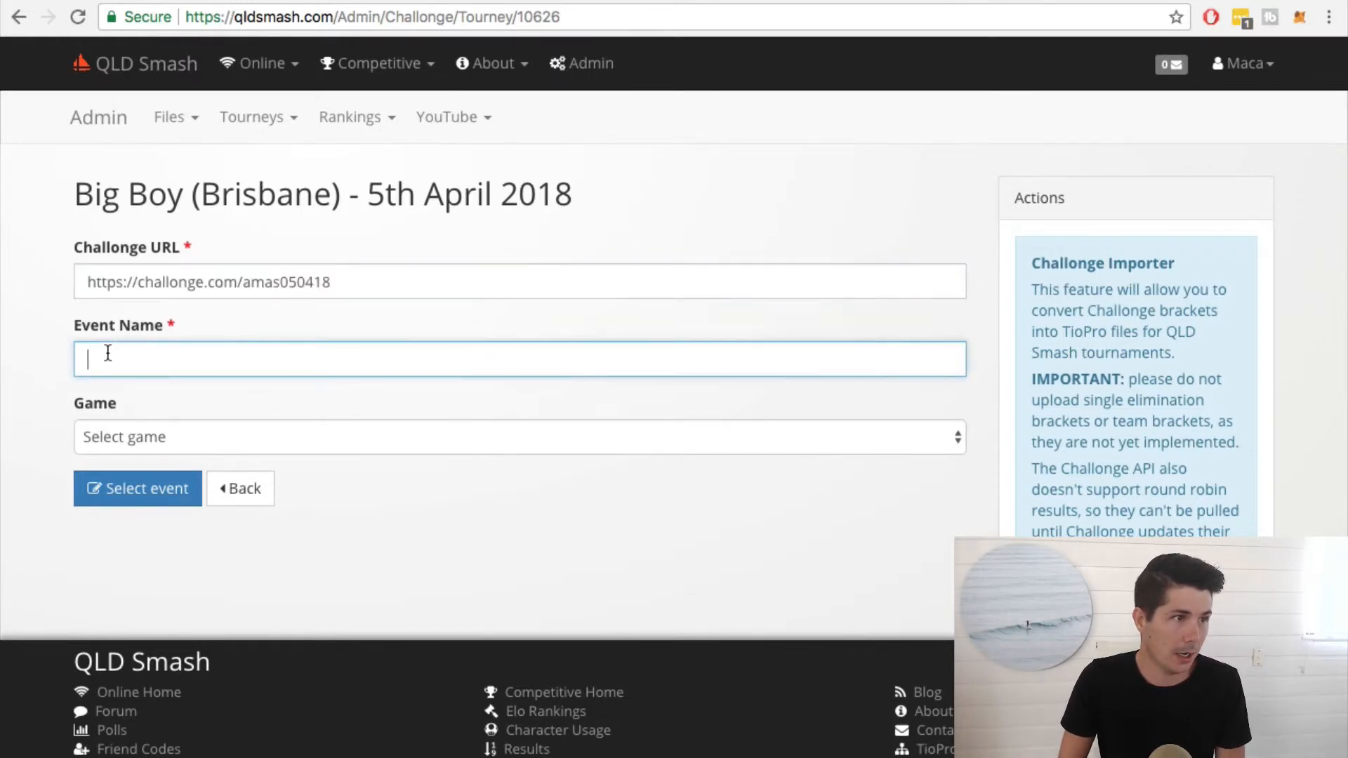
{"action": "left_click", "coordinate": [132, 389]}
{"action": "left_click", "coordinate": [186, 437]}
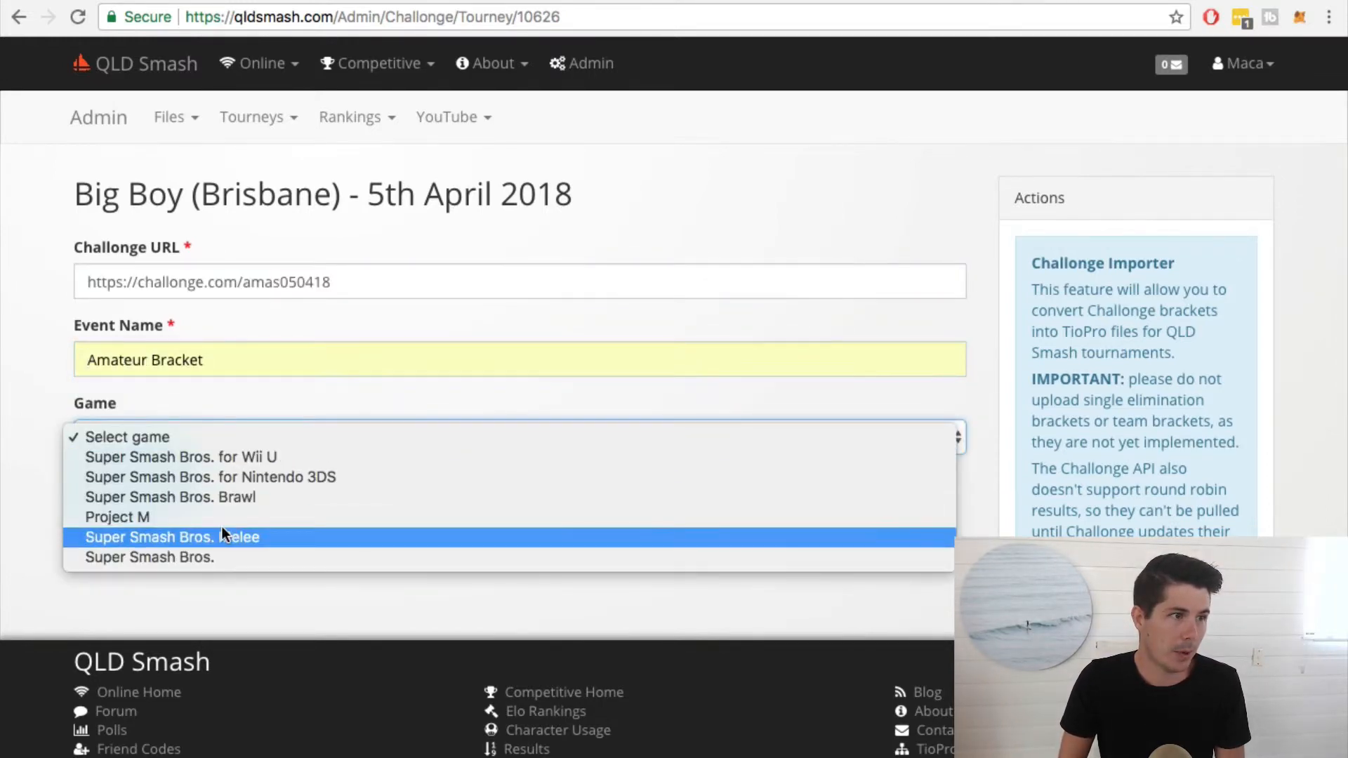
{"action": "left_click", "coordinate": [159, 528]}
{"action": "left_click", "coordinate": [112, 488]}
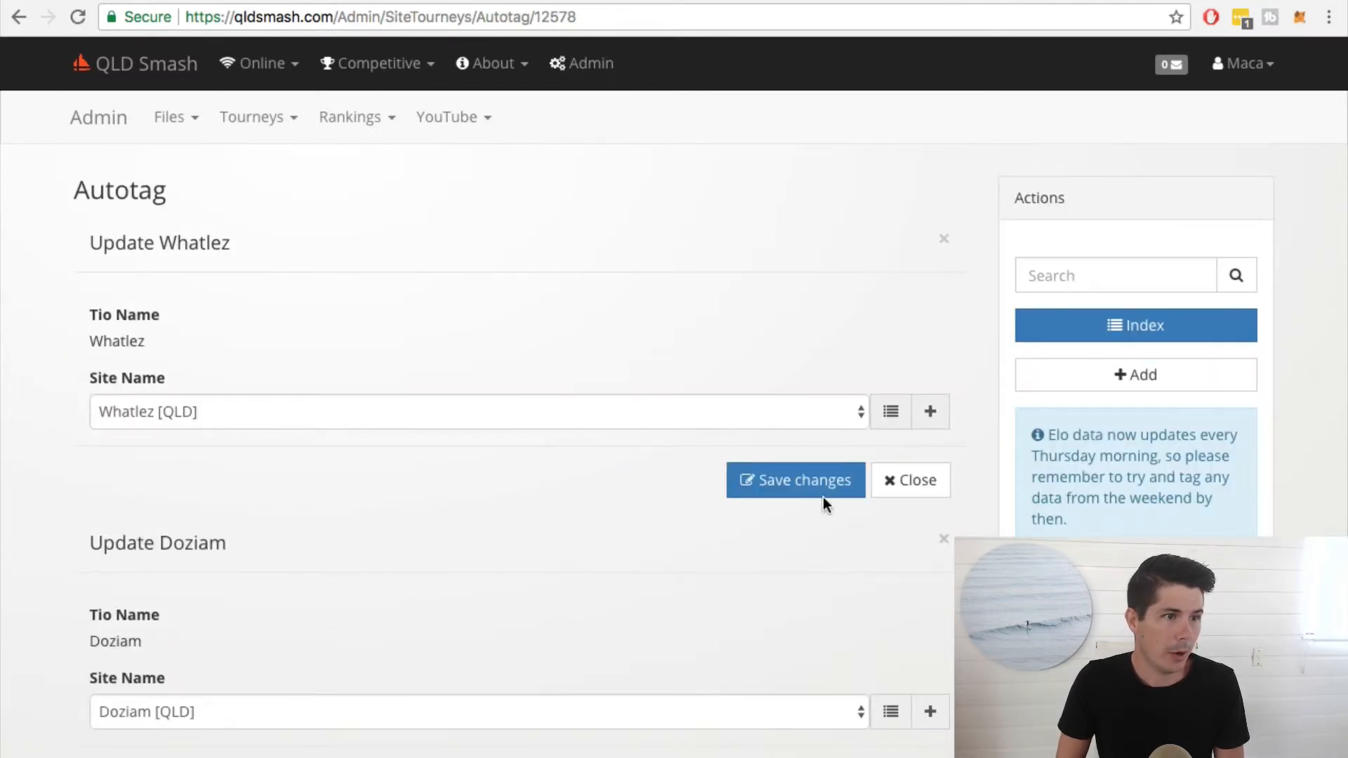
Save the suggested site name matches for the first four players of the amateur bracket
{"action": "left_click", "coordinate": [779, 480]}
{"action": "left_click", "coordinate": [775, 489]}
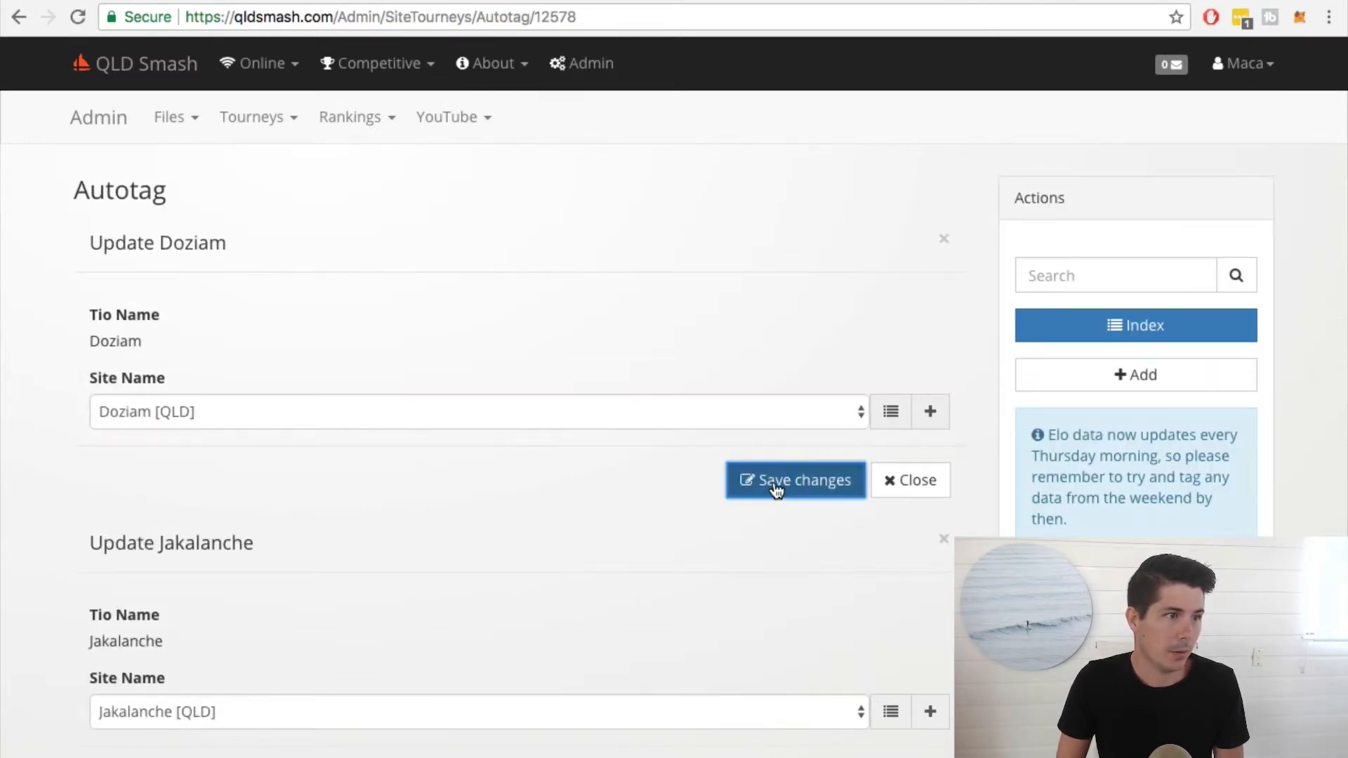
{"action": "left_click", "coordinate": [774, 483]}
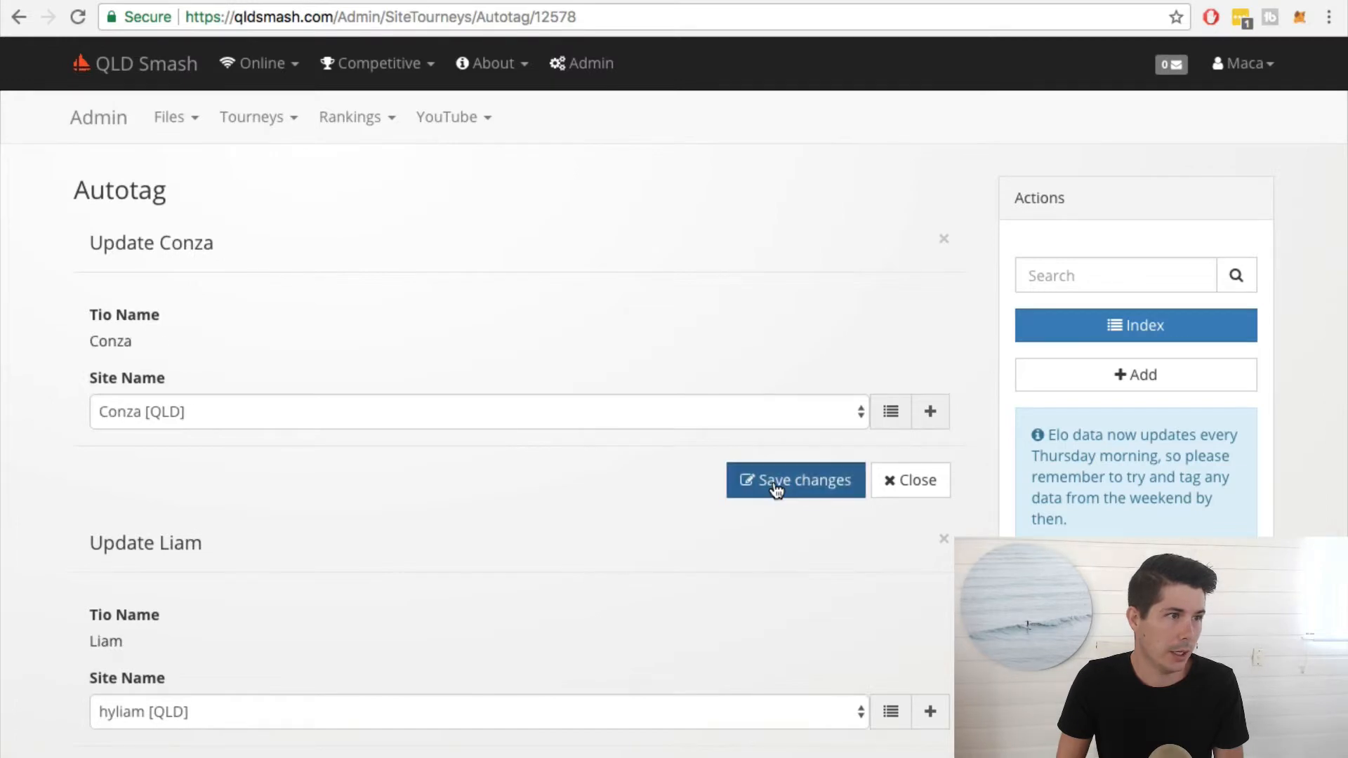
{"action": "left_click", "coordinate": [775, 486]}
Replace the suggested site name hyliam with the QLD site player whose tag equals the Tio name, and save the match
{"action": "left_click", "coordinate": [295, 405]}
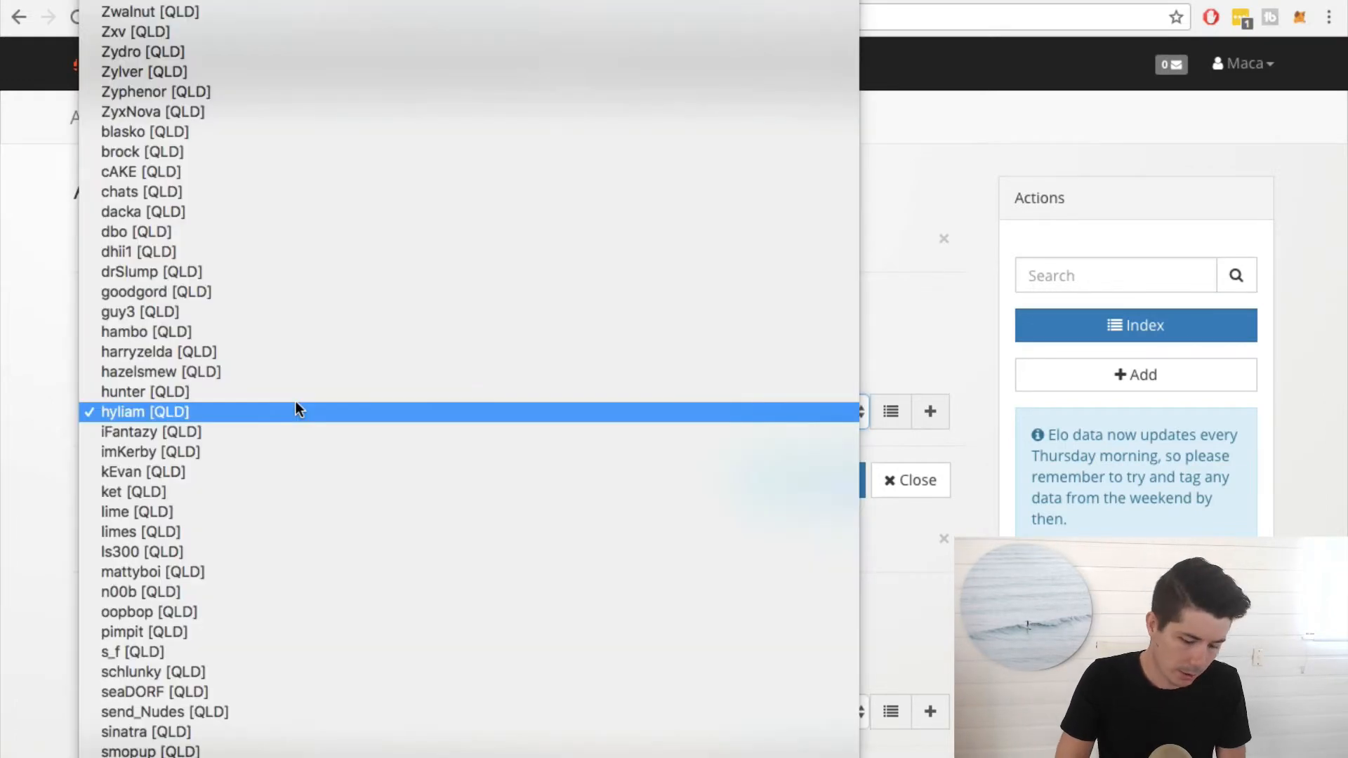
{"action": "type", "text": "liam"}
{"action": "left_click", "coordinate": [137, 628]}
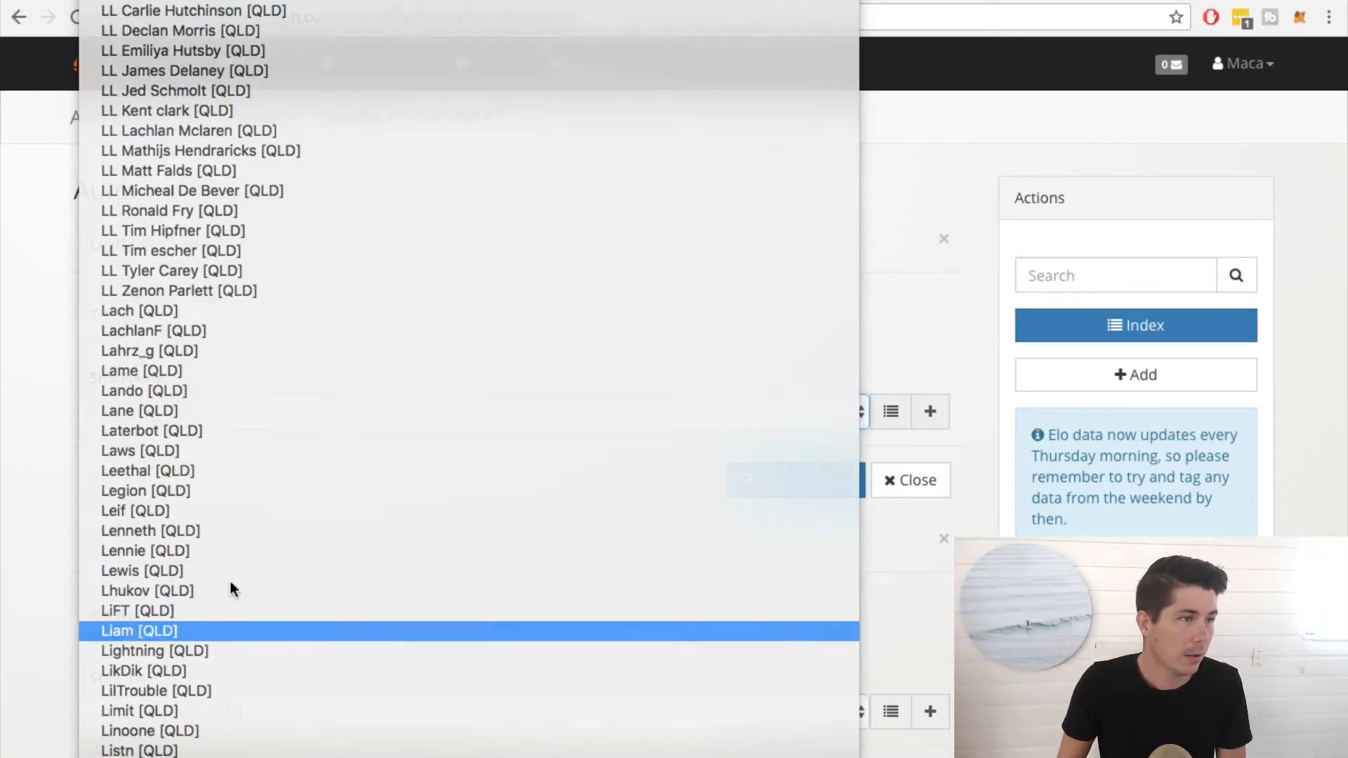
{"action": "left_click", "coordinate": [777, 478]}
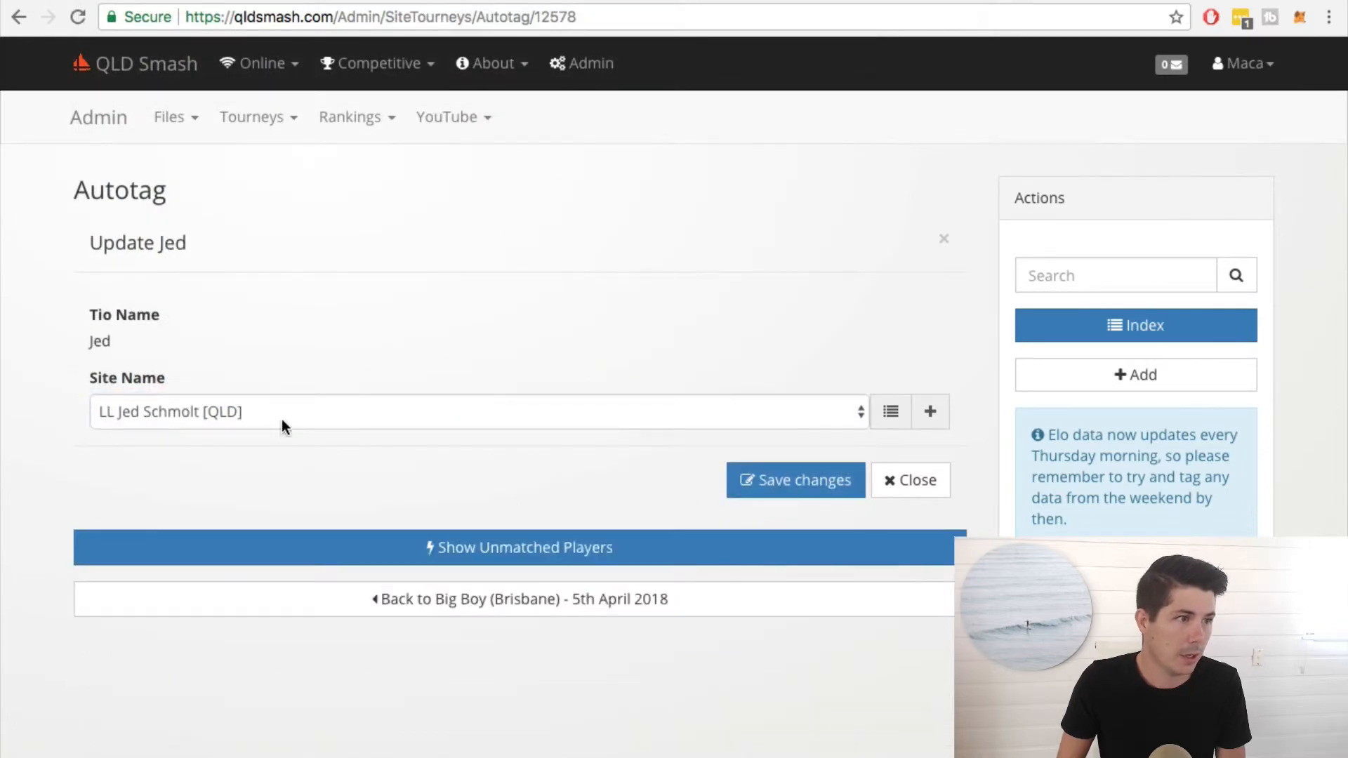
Match the last suggested player to the QLD site player with the identical tag, save it, and show the unmatched players
{"action": "left_click", "coordinate": [281, 419]}
{"action": "type", "text": "je"}
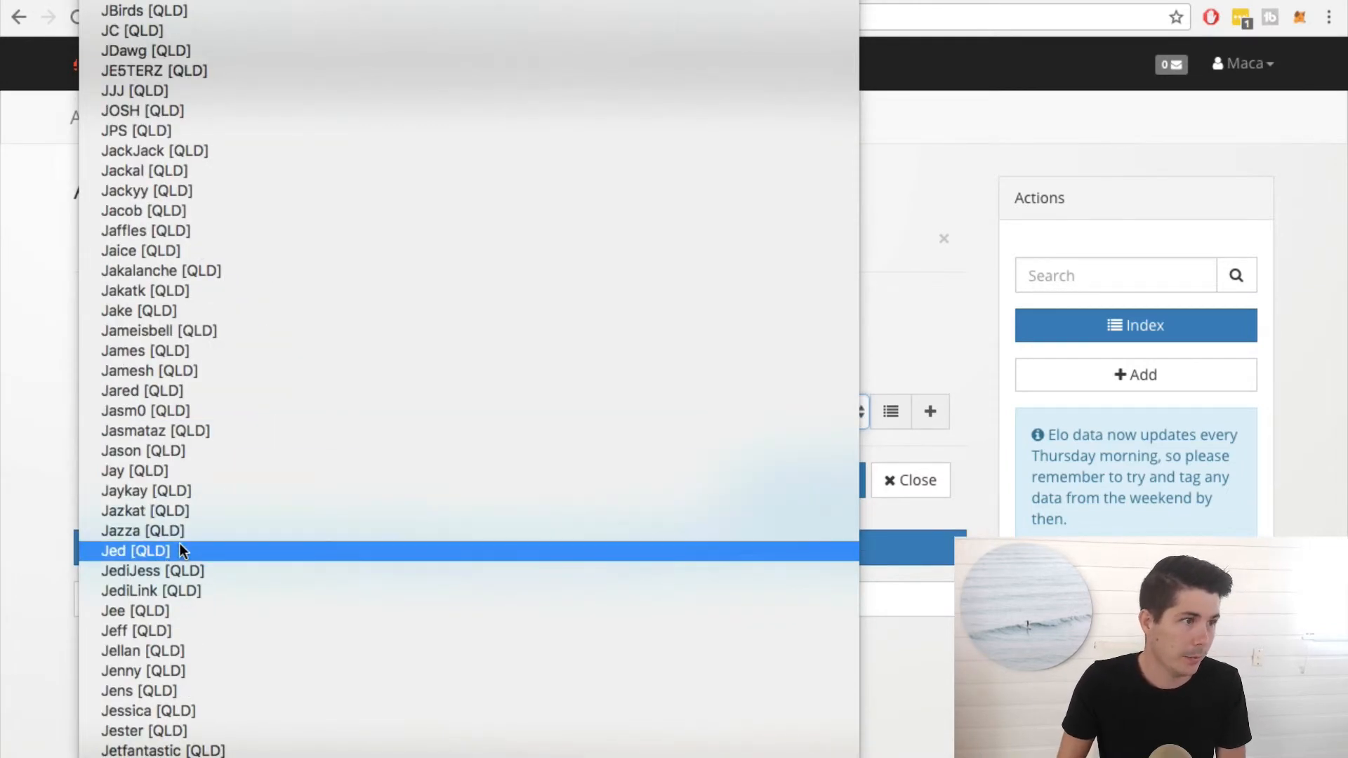
{"action": "left_click", "coordinate": [180, 550]}
{"action": "left_click", "coordinate": [818, 479]}
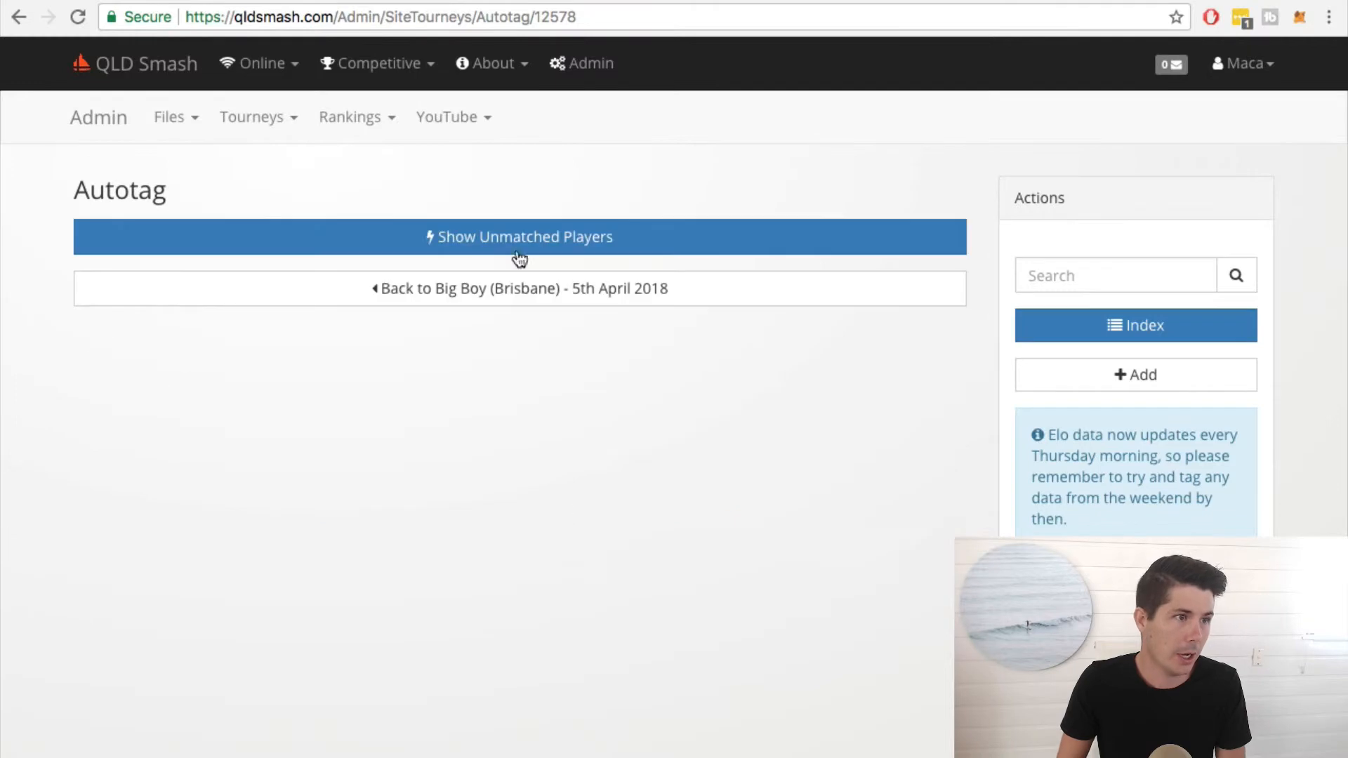
{"action": "left_click", "coordinate": [561, 235]}
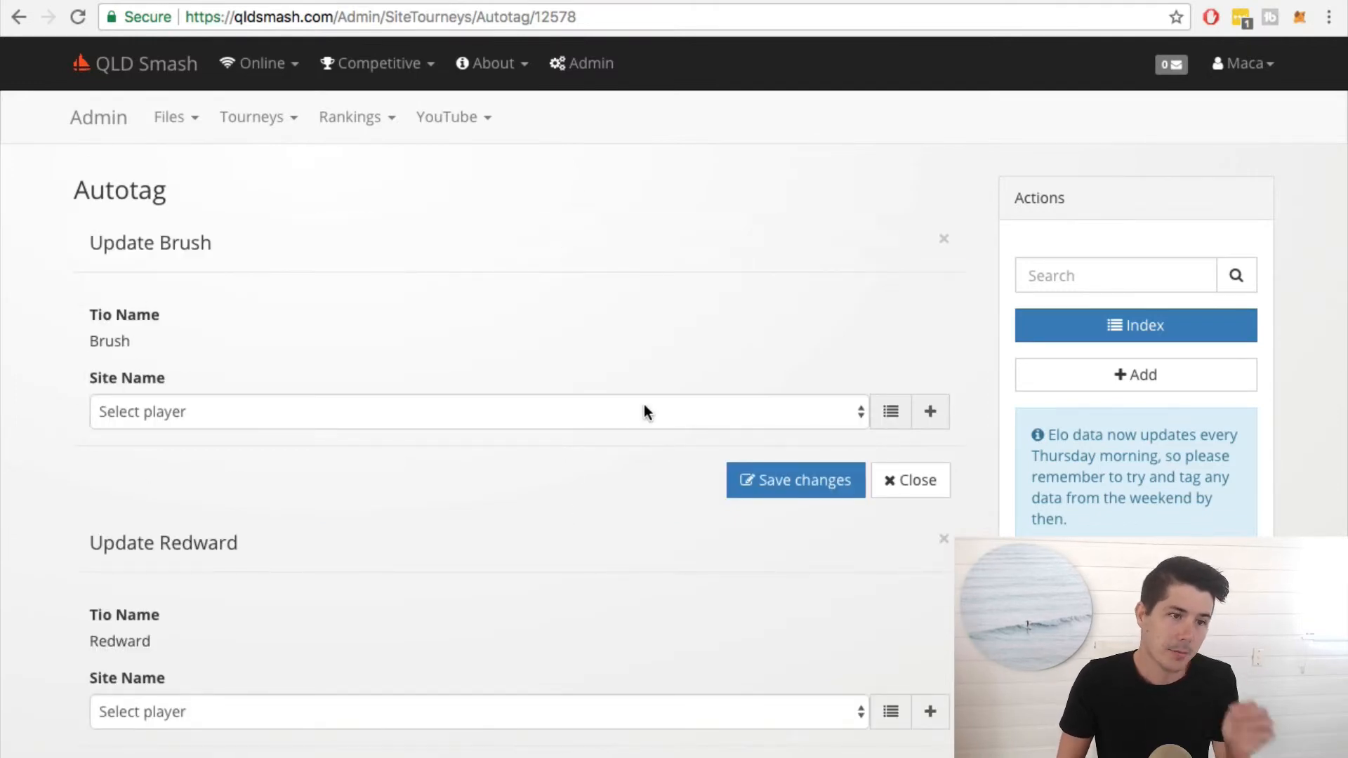
Create a new site player named Brush, choose the player's region, and save the record
{"action": "left_click", "coordinate": [272, 118]}
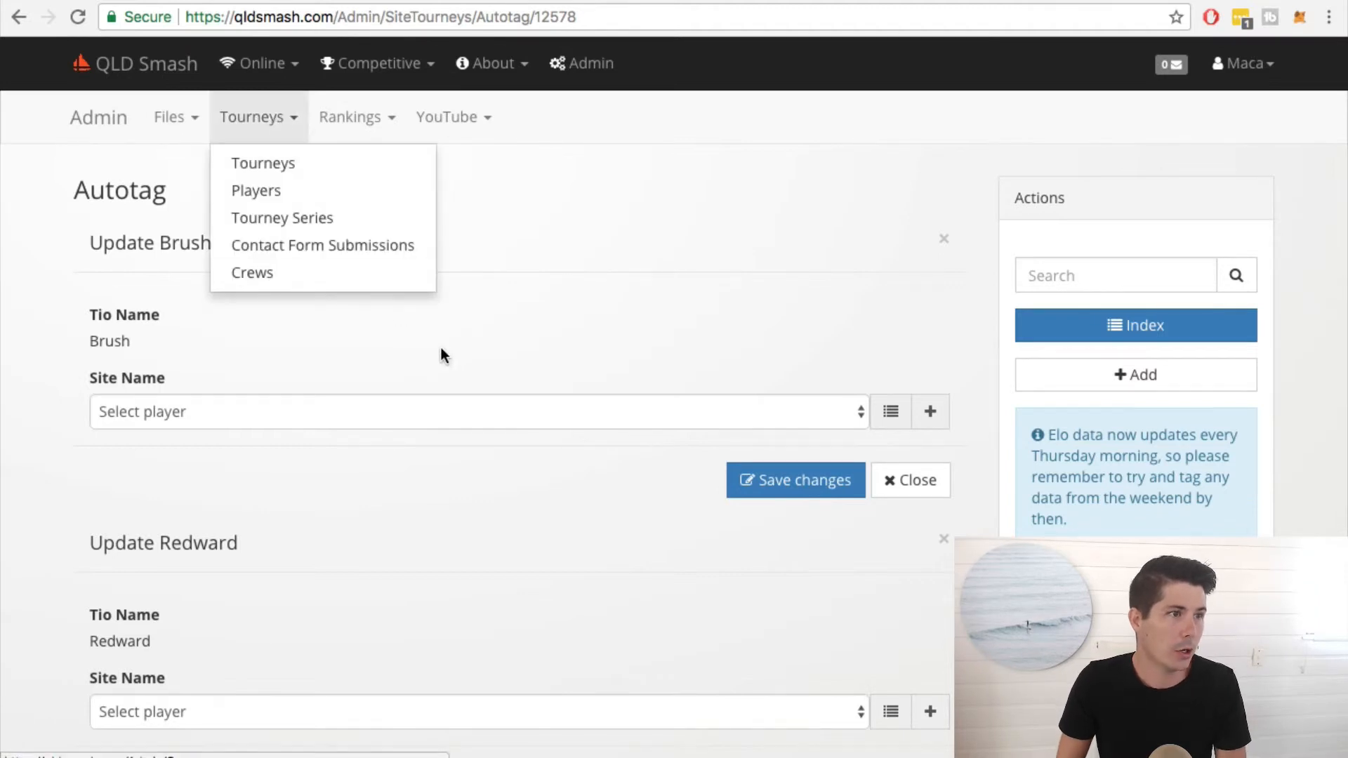
{"action": "left_click", "coordinate": [306, 190]}
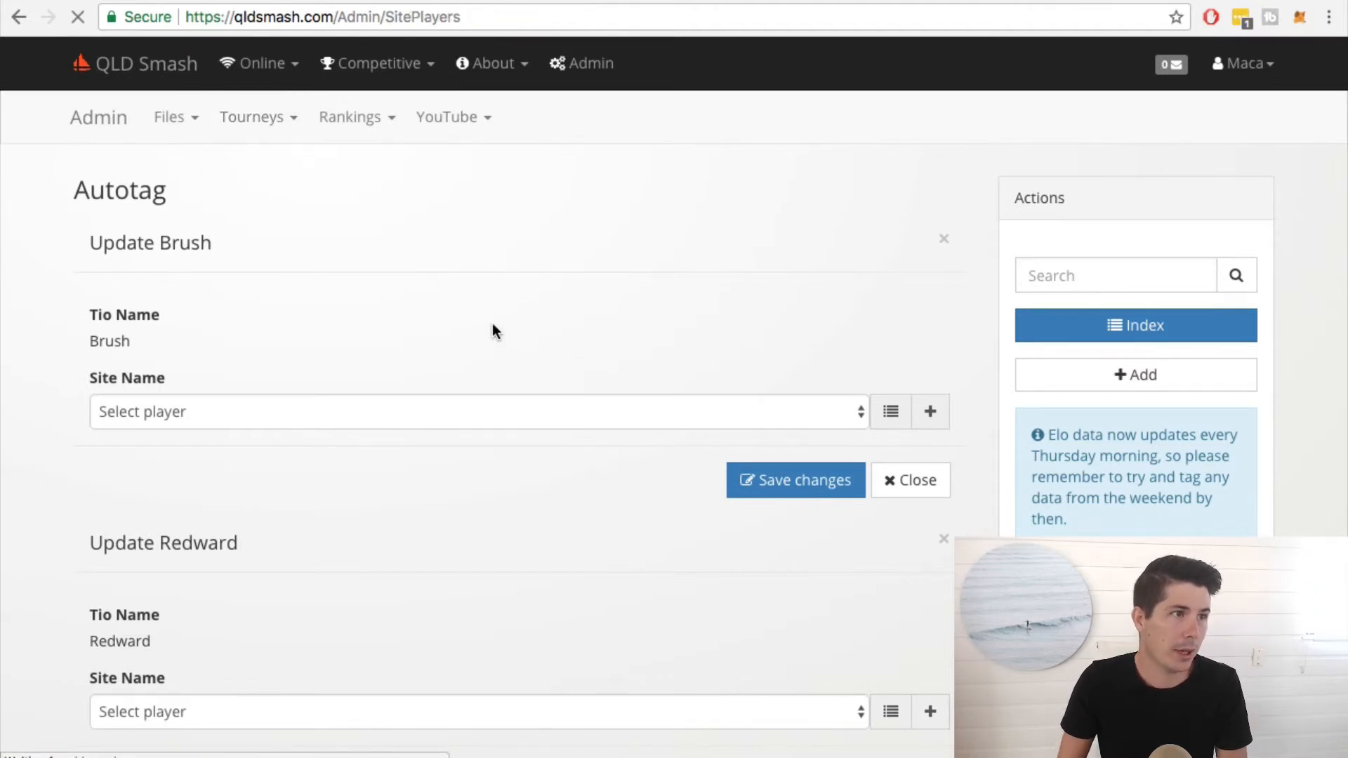
{"action": "left_click", "coordinate": [1099, 379]}
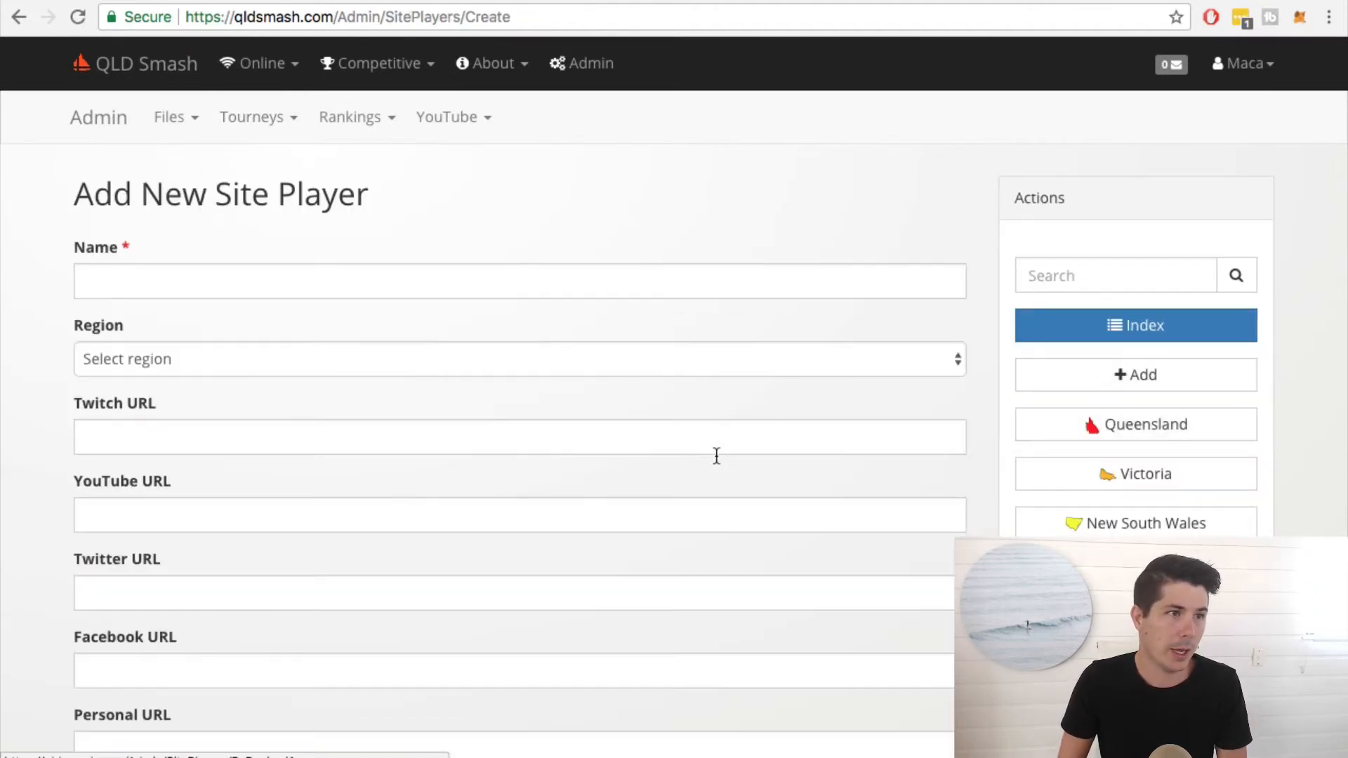
{"action": "left_click", "coordinate": [150, 294]}
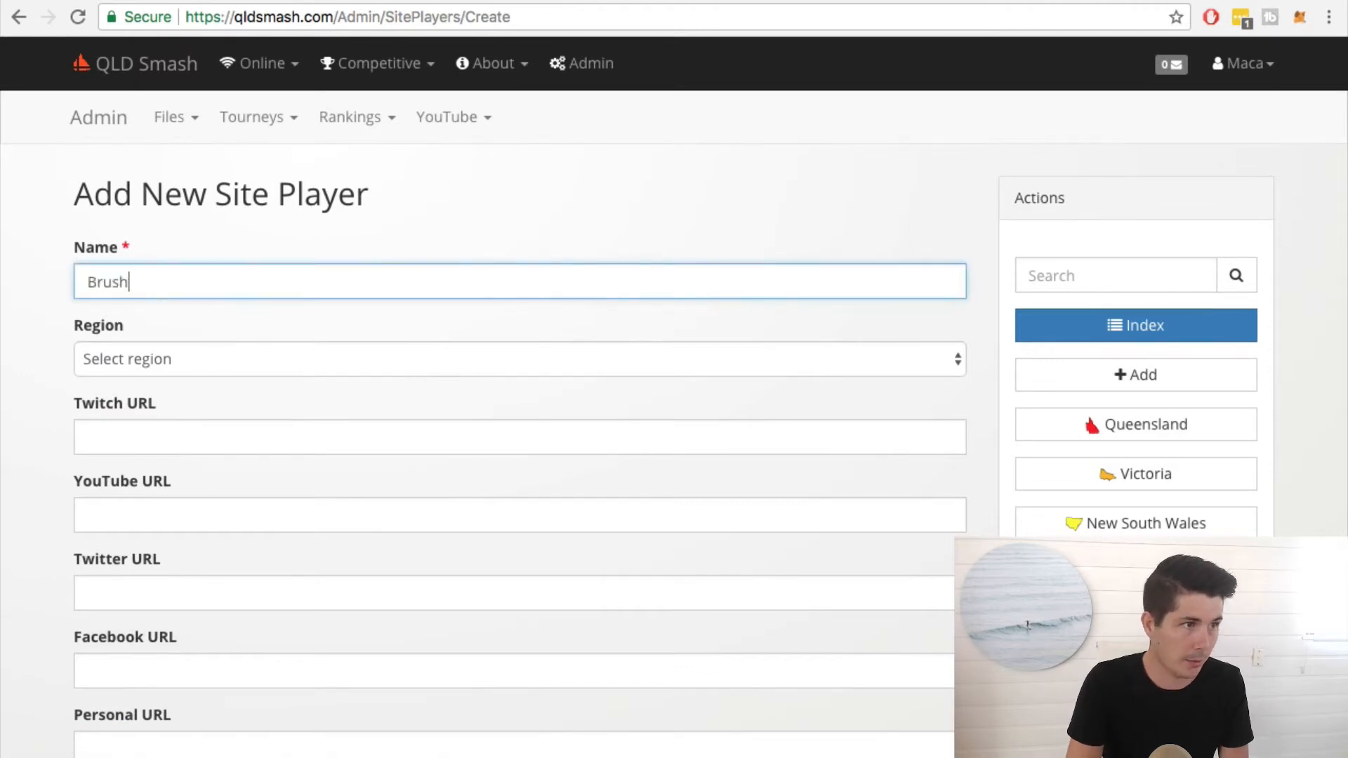
{"action": "left_click", "coordinate": [179, 355]}
{"action": "left_click", "coordinate": [183, 376]}
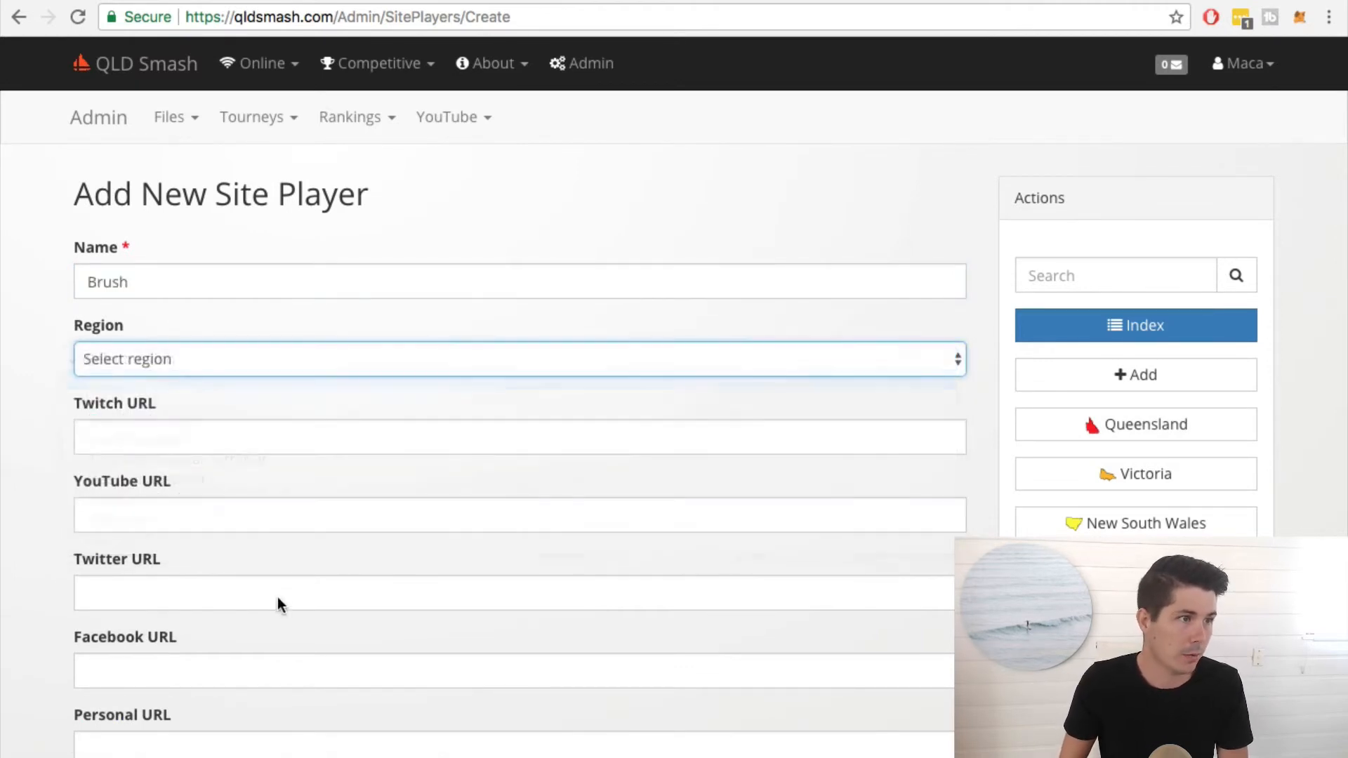
{"action": "scroll", "coordinate": [254, 566], "scroll_direction": "down", "scroll_amount": 1}
{"action": "scroll", "coordinate": [254, 566], "scroll_direction": "down", "scroll_amount": 5}
{"action": "left_click", "coordinate": [98, 495]}
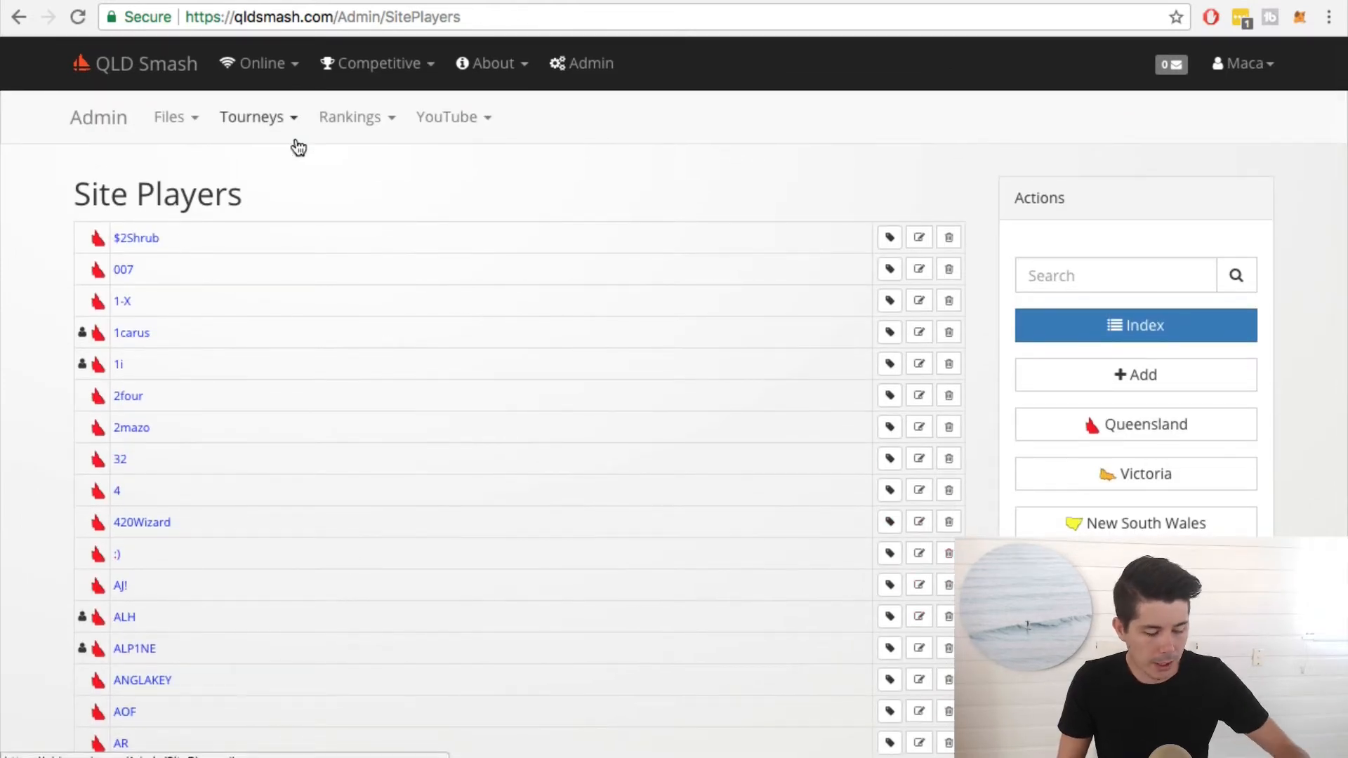
Open the Big Boy (Brisbane) - 5th April 2018 tourney for editing from the site tourneys list
{"action": "left_click", "coordinate": [289, 118]}
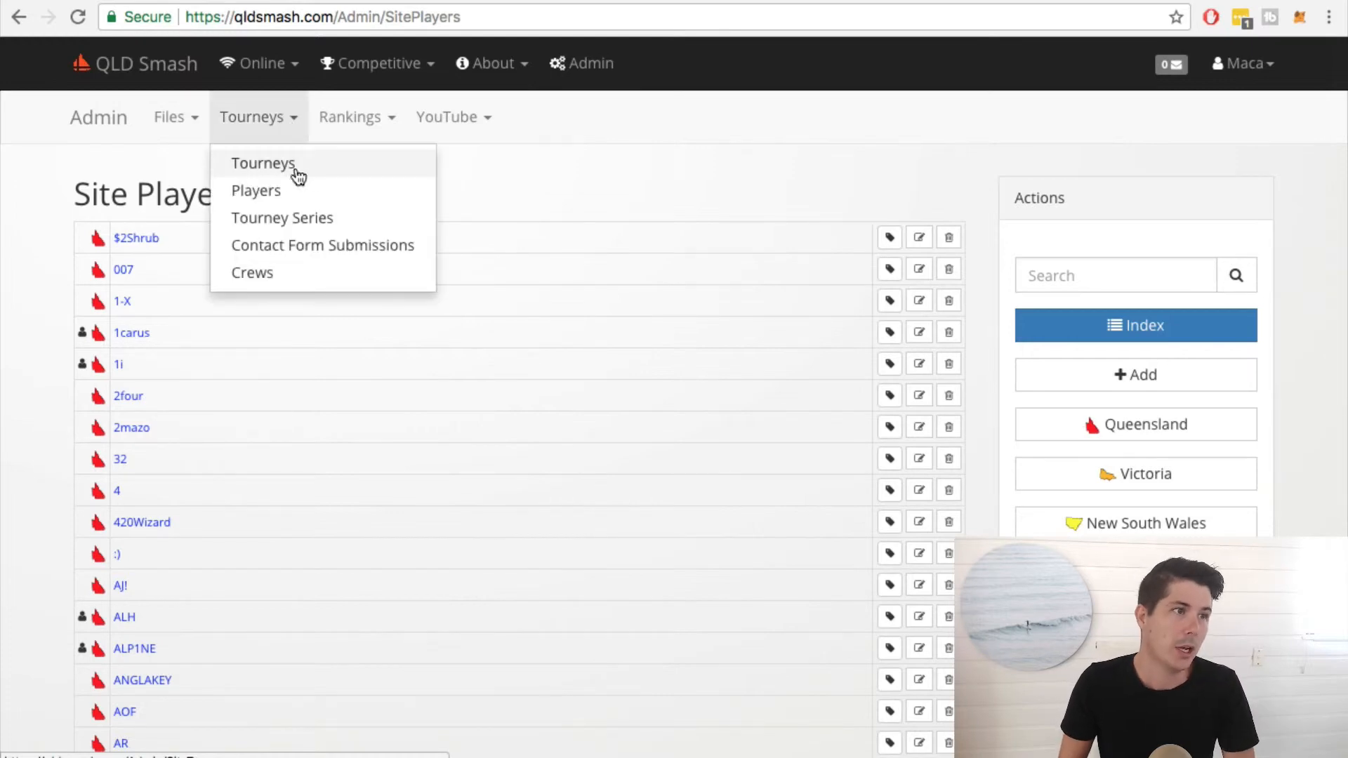
{"action": "left_click", "coordinate": [271, 173]}
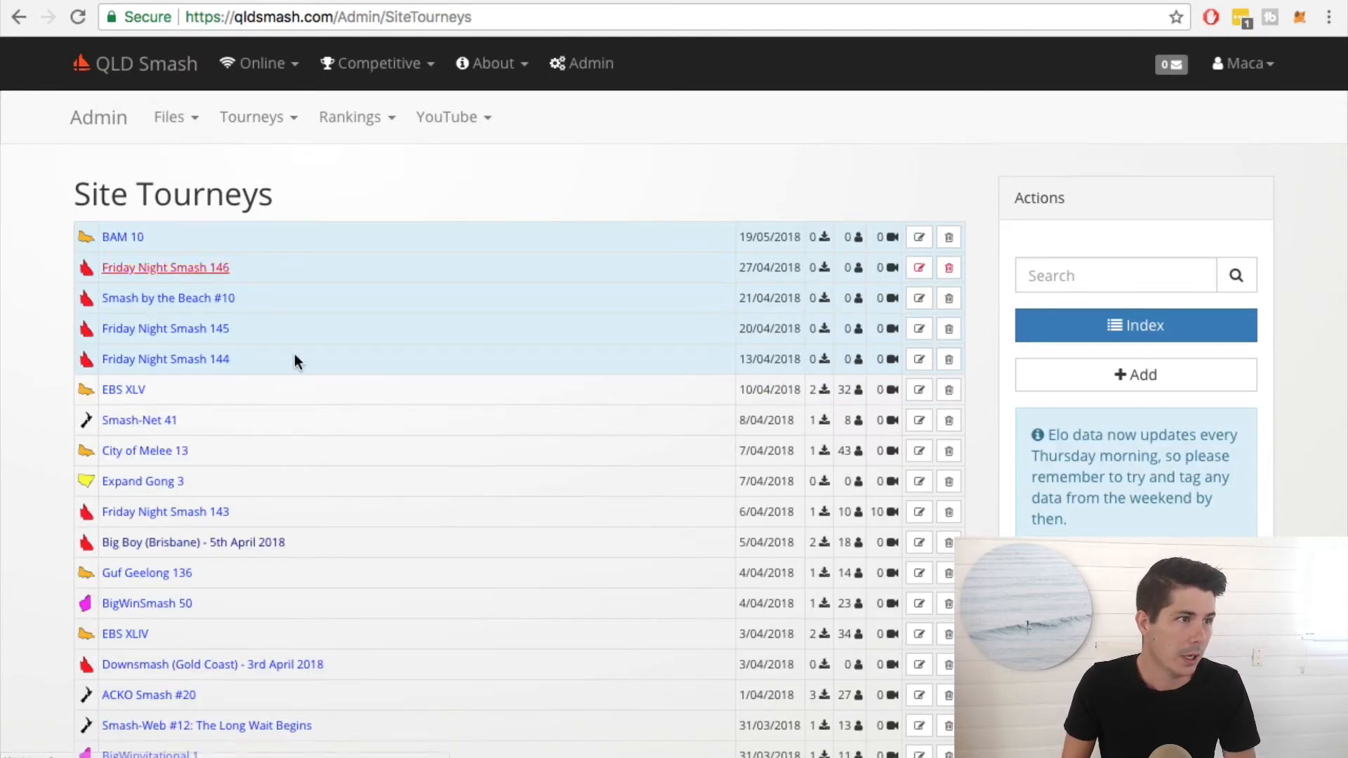
{"action": "left_click", "coordinate": [140, 541]}
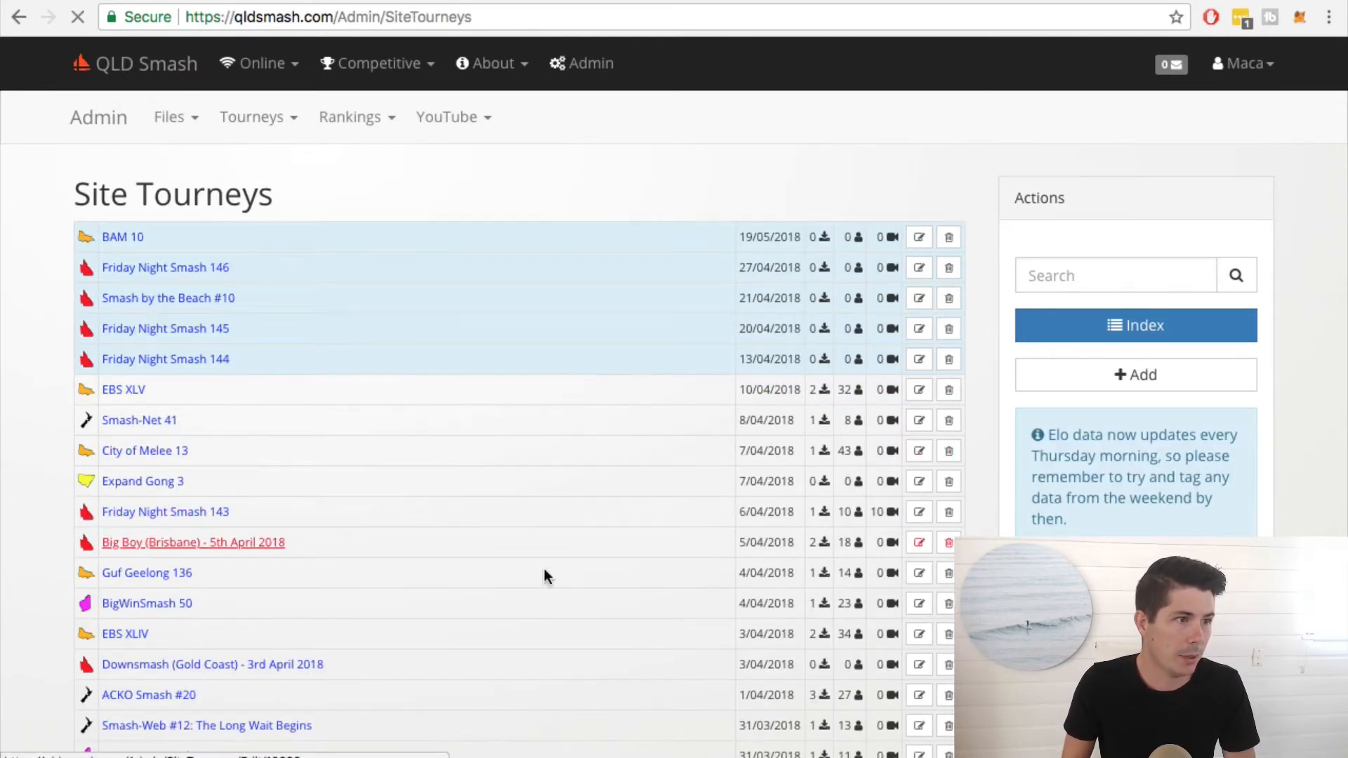
{"action": "scroll", "coordinate": [1169, 358], "scroll_direction": "down", "scroll_amount": 3}
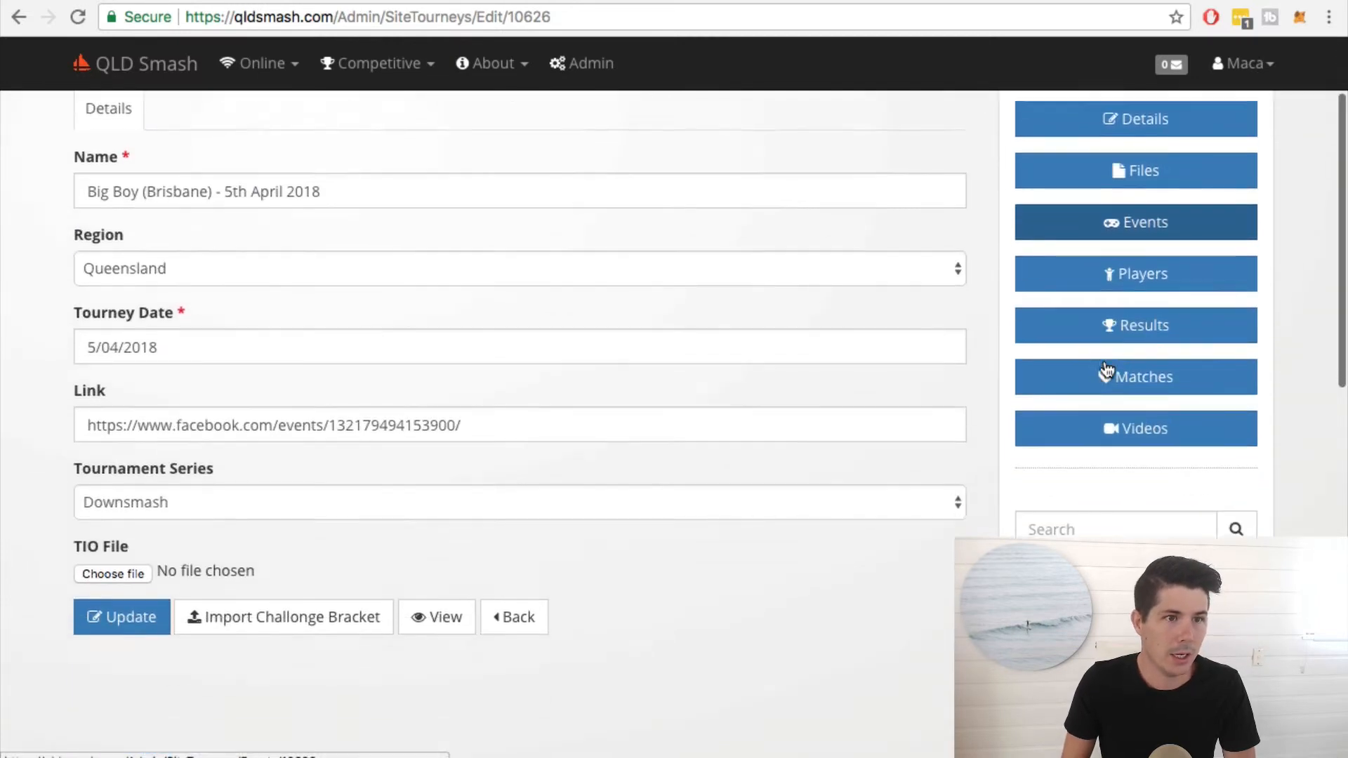
Open the tourney's results and review the main bracket standings of the Fortnightly Smash Melee Tournament 5/4/18
{"action": "scroll", "coordinate": [1119, 217], "scroll_direction": "up", "scroll_amount": 1}
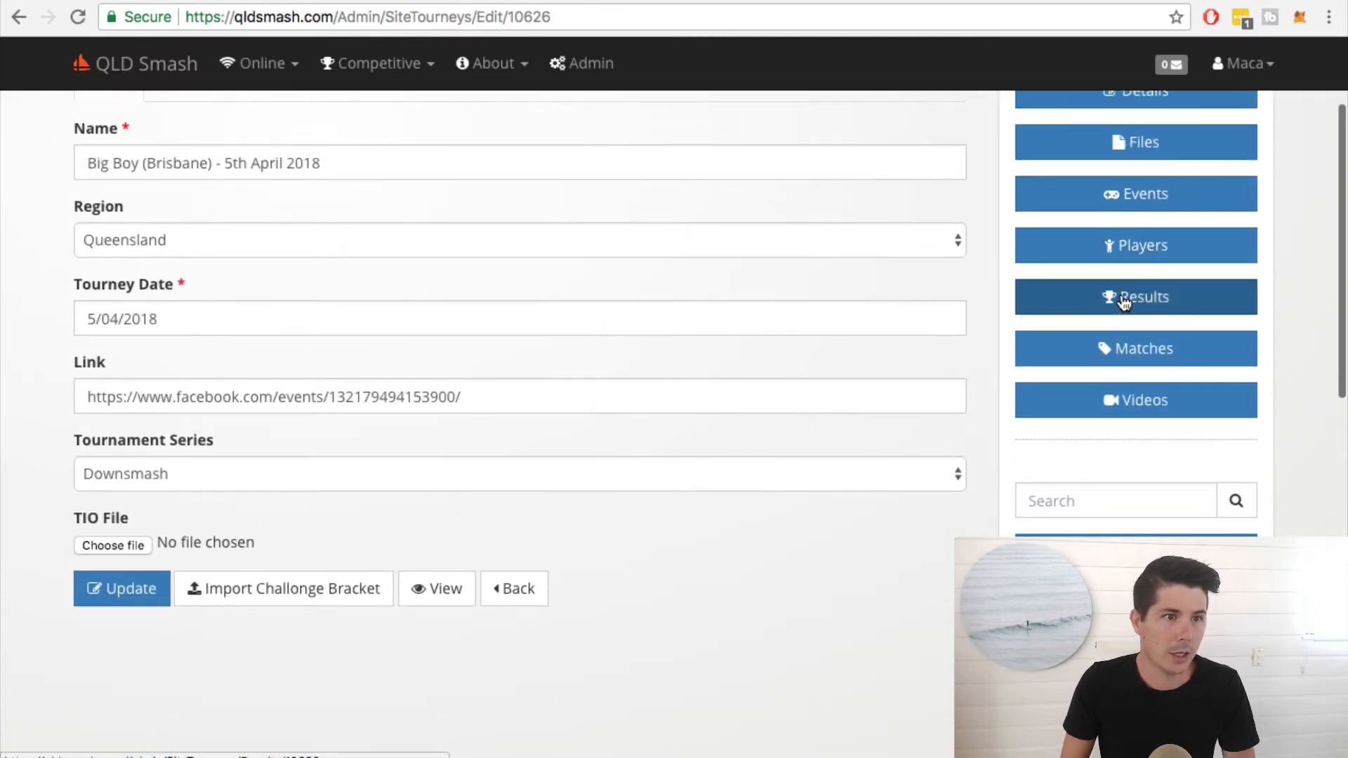
{"action": "left_click", "coordinate": [1123, 301]}
{"action": "scroll", "coordinate": [760, 389], "scroll_direction": "down", "scroll_amount": 6}
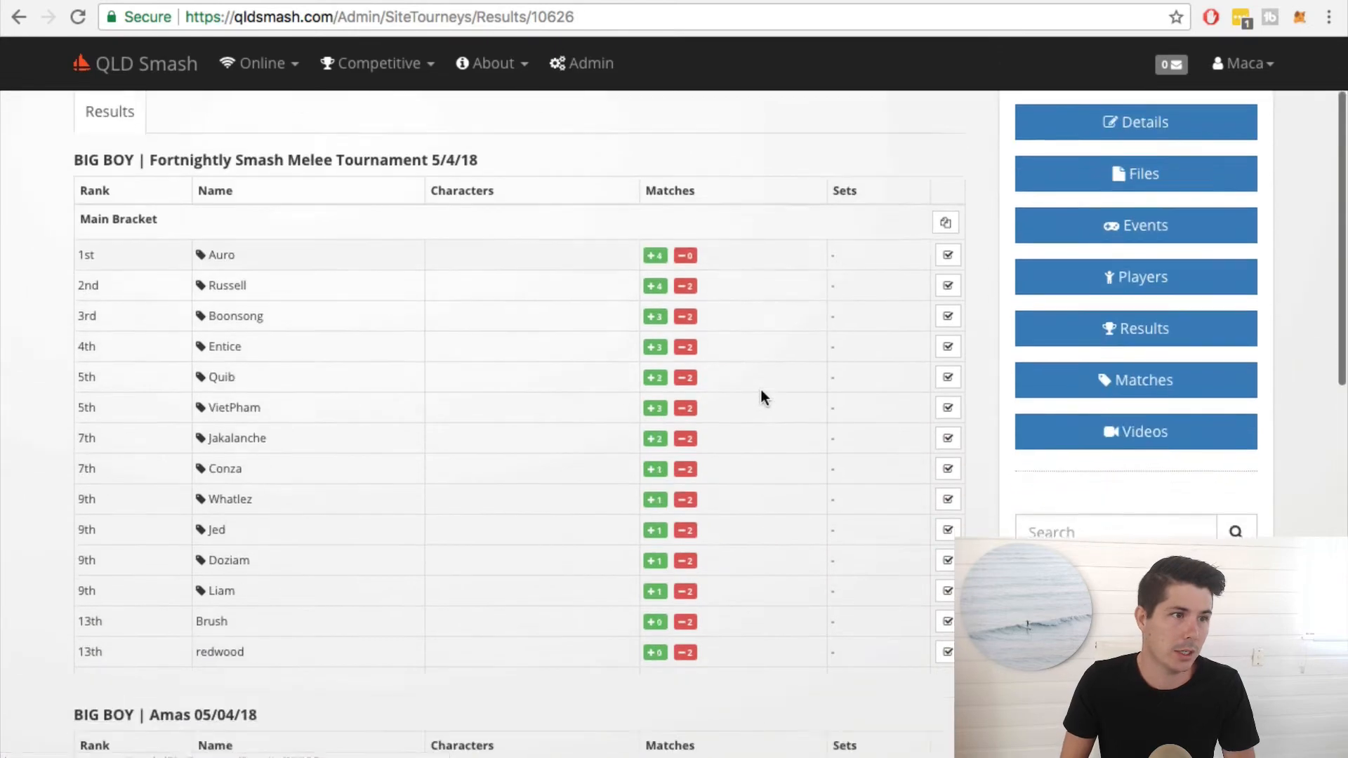
{"action": "scroll", "coordinate": [772, 389], "scroll_direction": "up", "scroll_amount": 6}
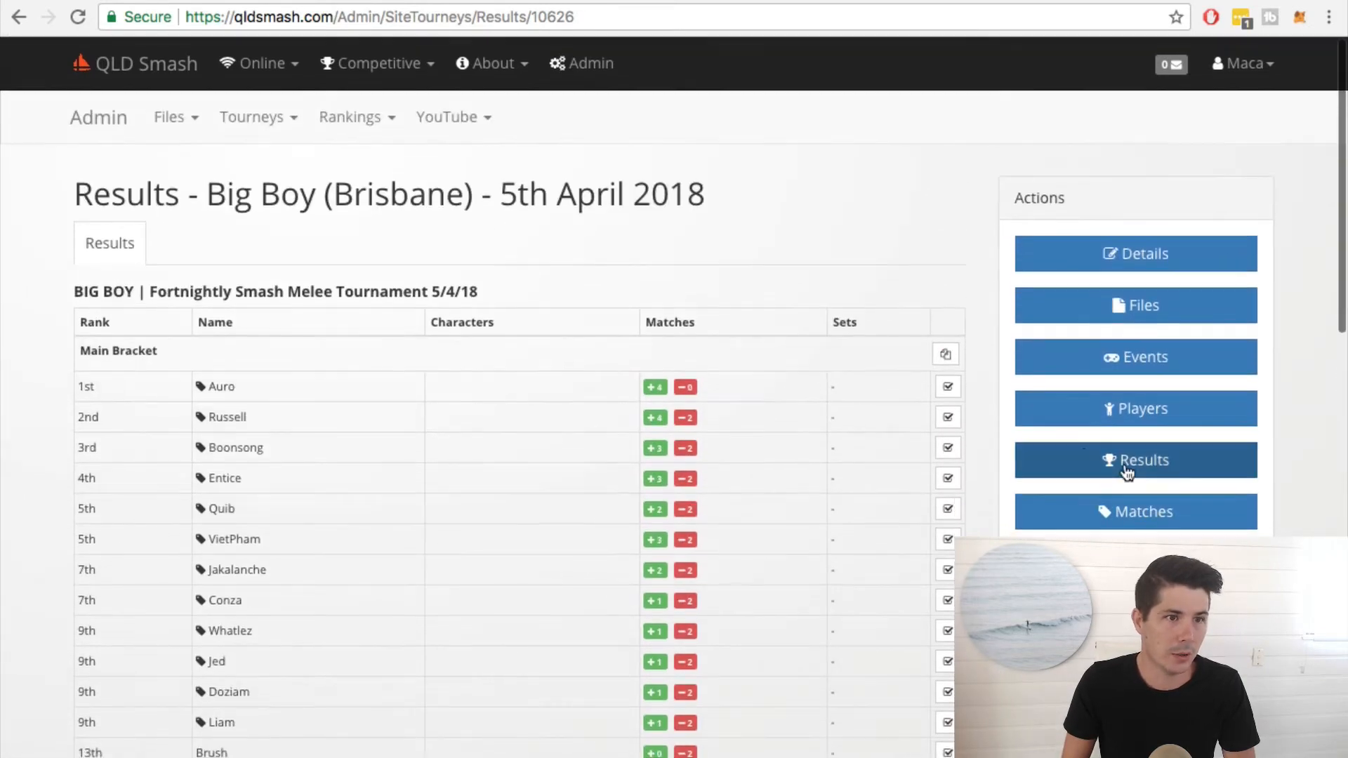
In the tourney's player list, tag Brush in the Fortnightly Smash Melee Tournament 5/4/18 as site player Brush [QLD] and save
{"action": "left_click", "coordinate": [1140, 414]}
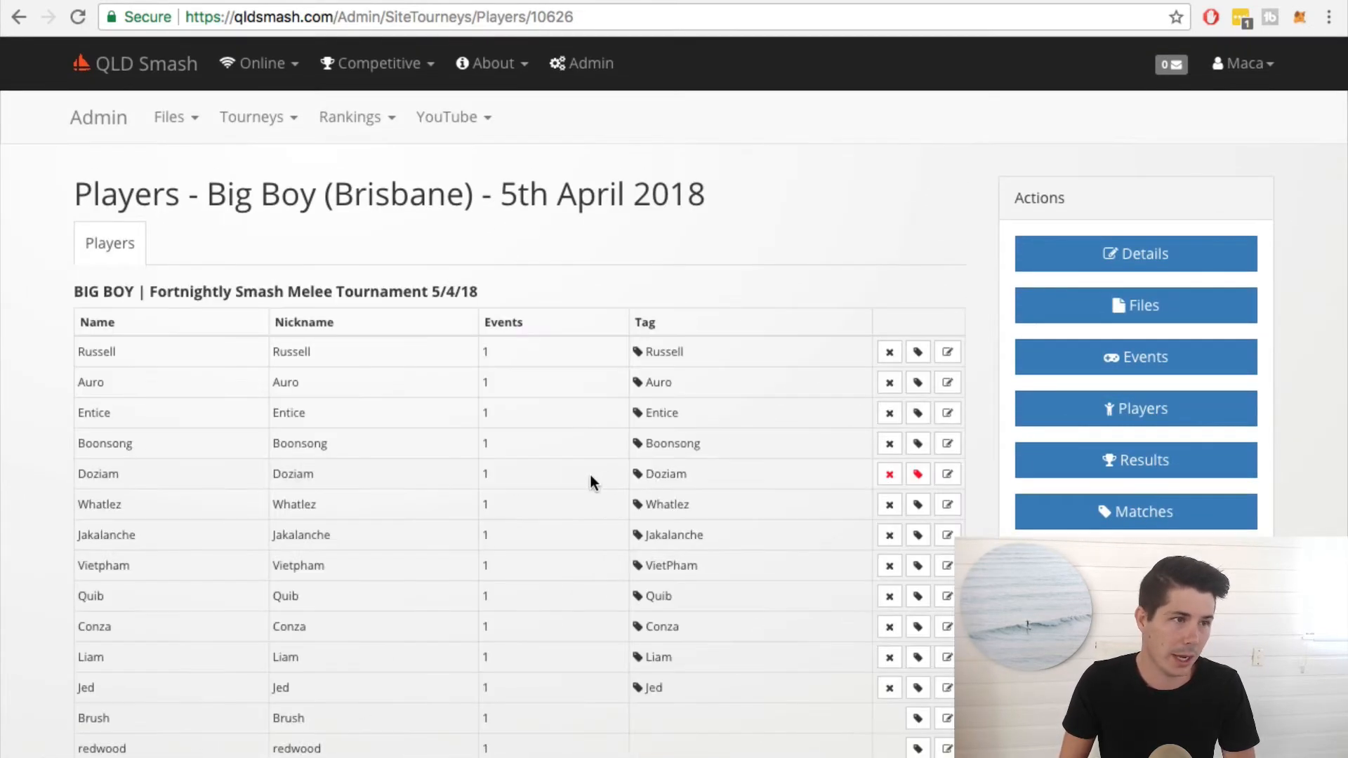
{"action": "scroll", "coordinate": [528, 399], "scroll_direction": "down", "scroll_amount": 2}
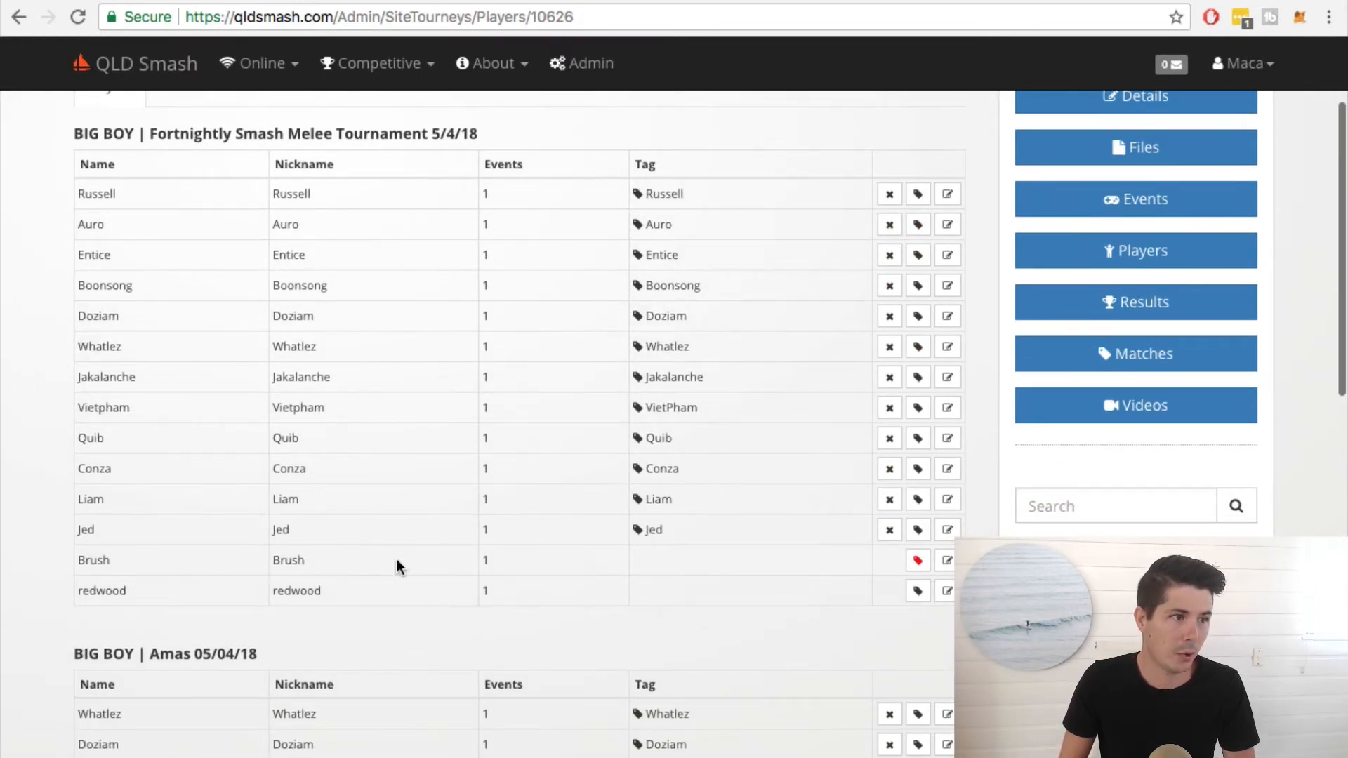
{"action": "left_click", "coordinate": [918, 559]}
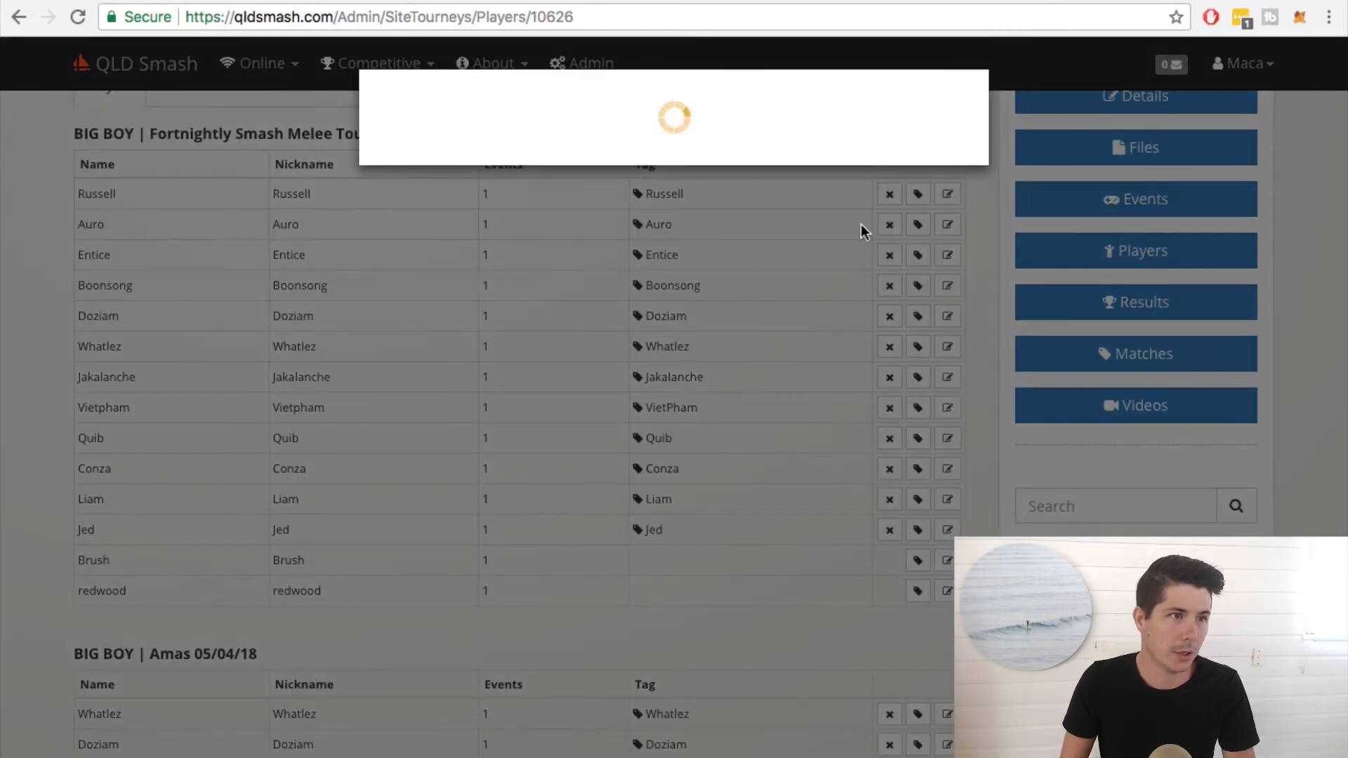
{"action": "left_click", "coordinate": [497, 252]}
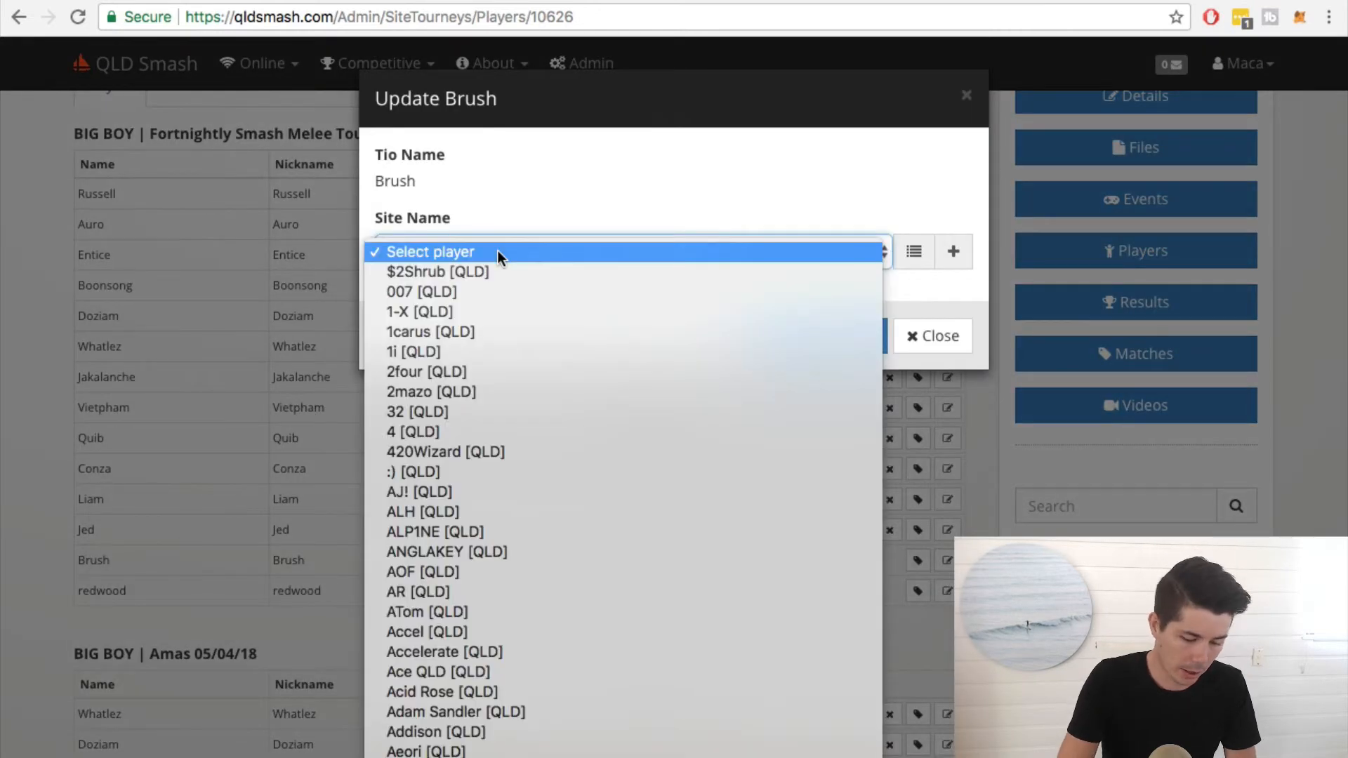
{"action": "scroll", "coordinate": [498, 252], "scroll_direction": "down", "scroll_amount": 10}
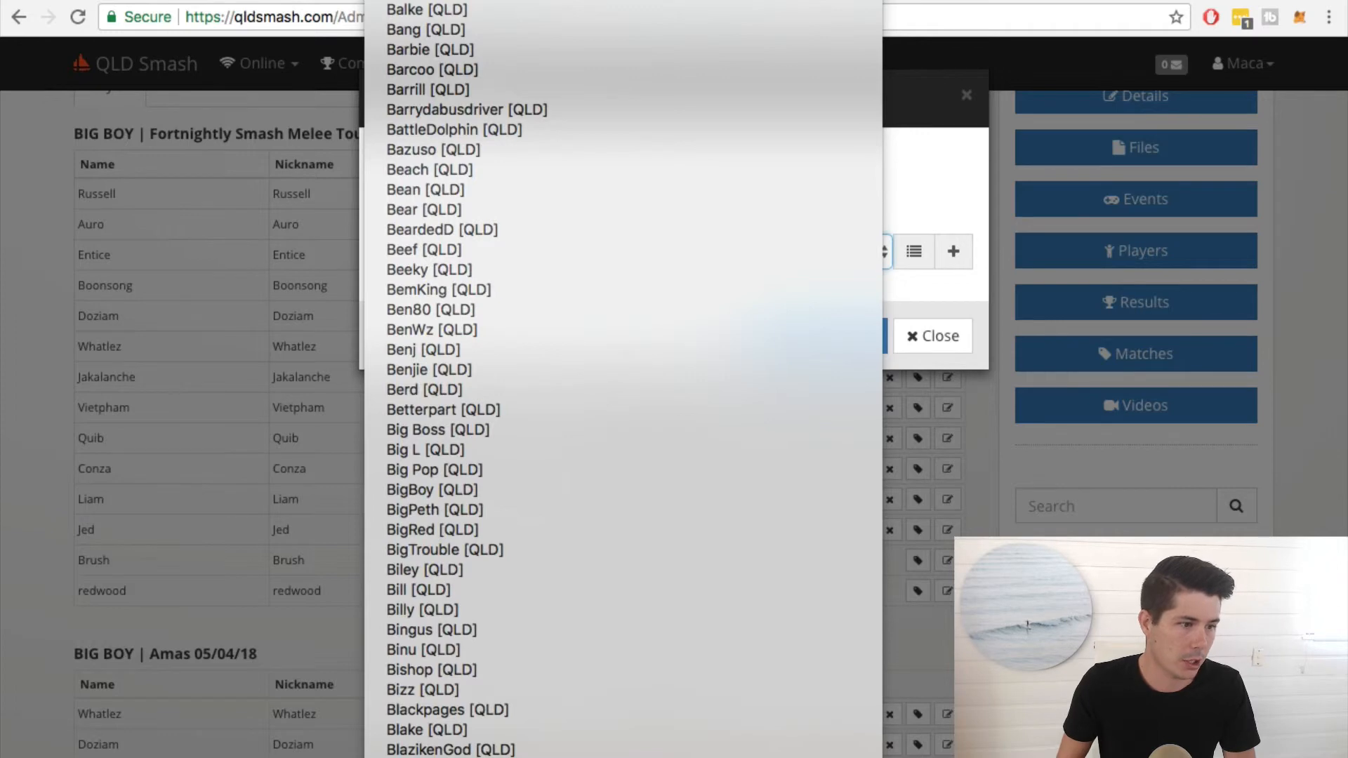
{"action": "left_click", "coordinate": [695, 756]}
{"action": "left_click", "coordinate": [808, 337]}
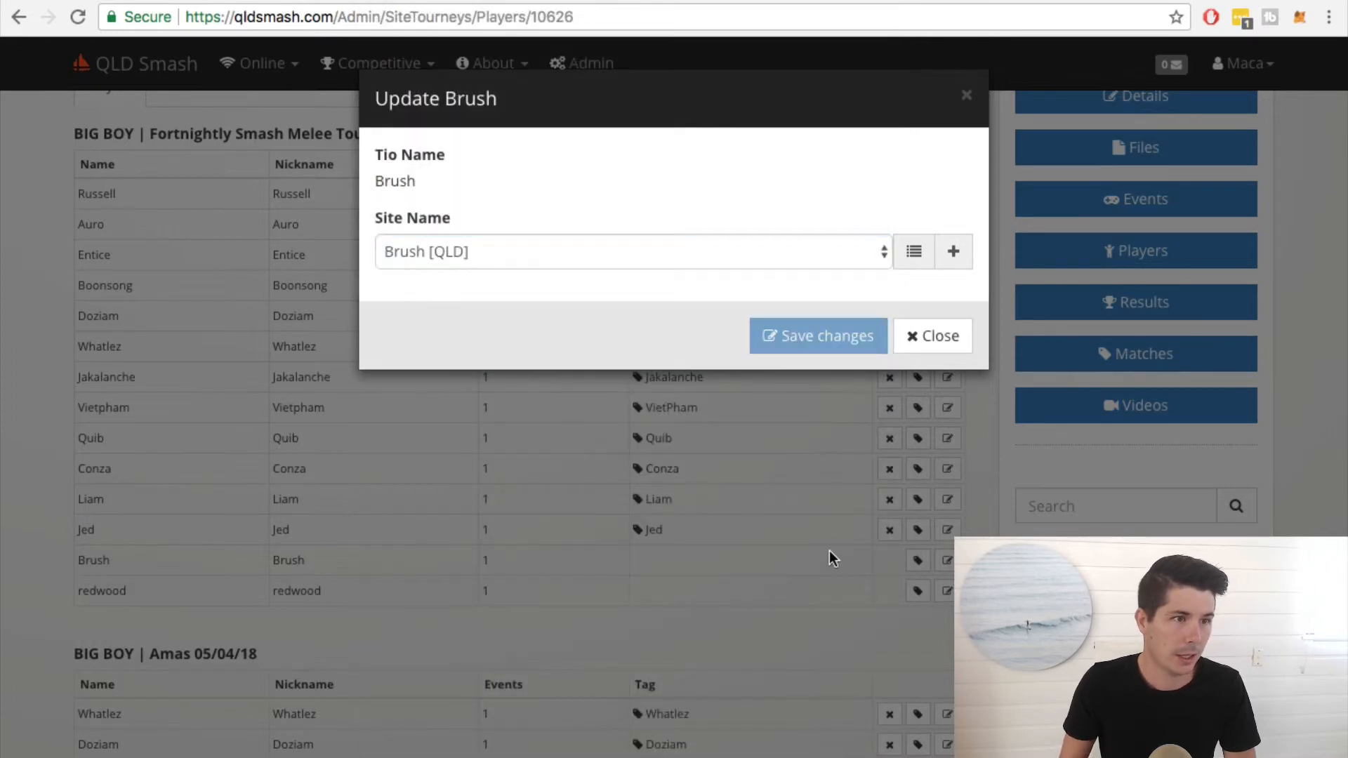
{"action": "left_click", "coordinate": [924, 411]}
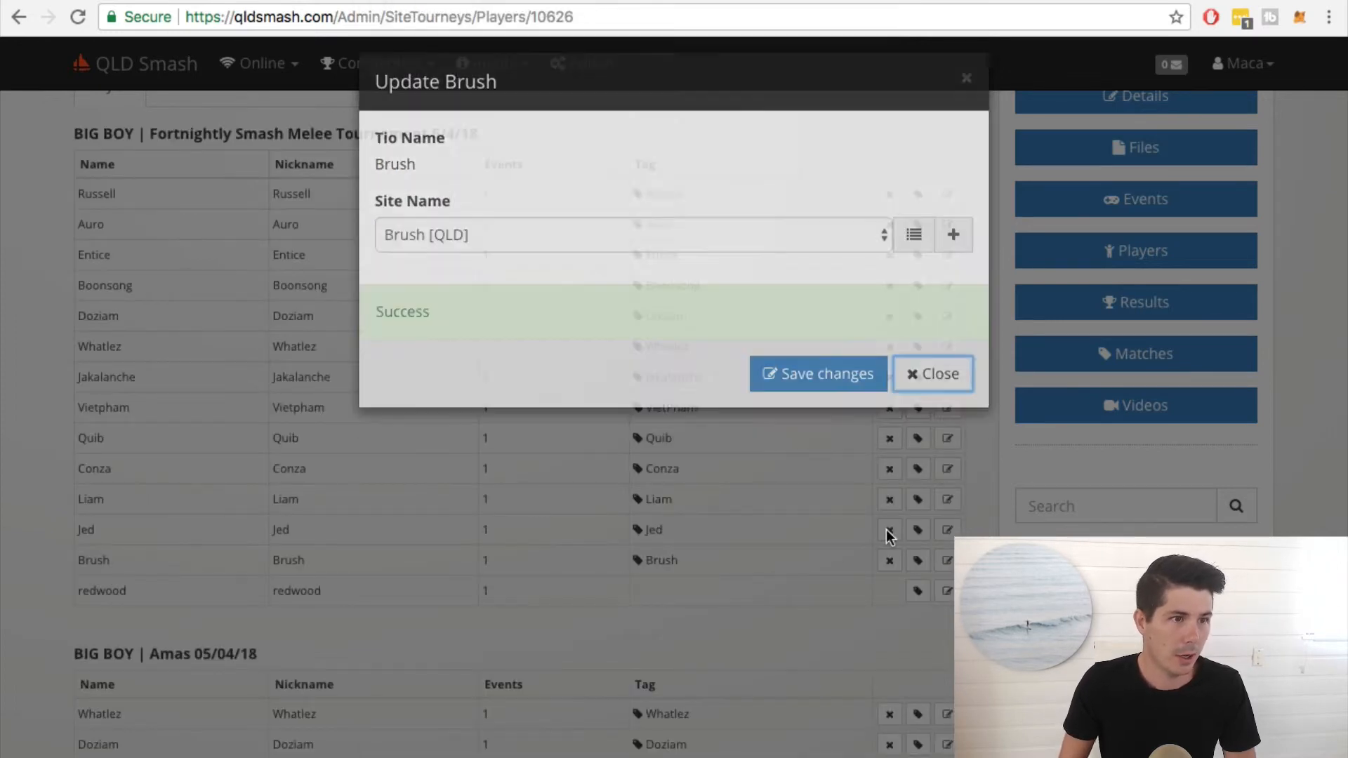
Tag the Brush entry in the Amas 05/04/18 event with the site name Brush [QLD] and save the match
{"action": "scroll", "coordinate": [726, 528], "scroll_direction": "down", "scroll_amount": 5}
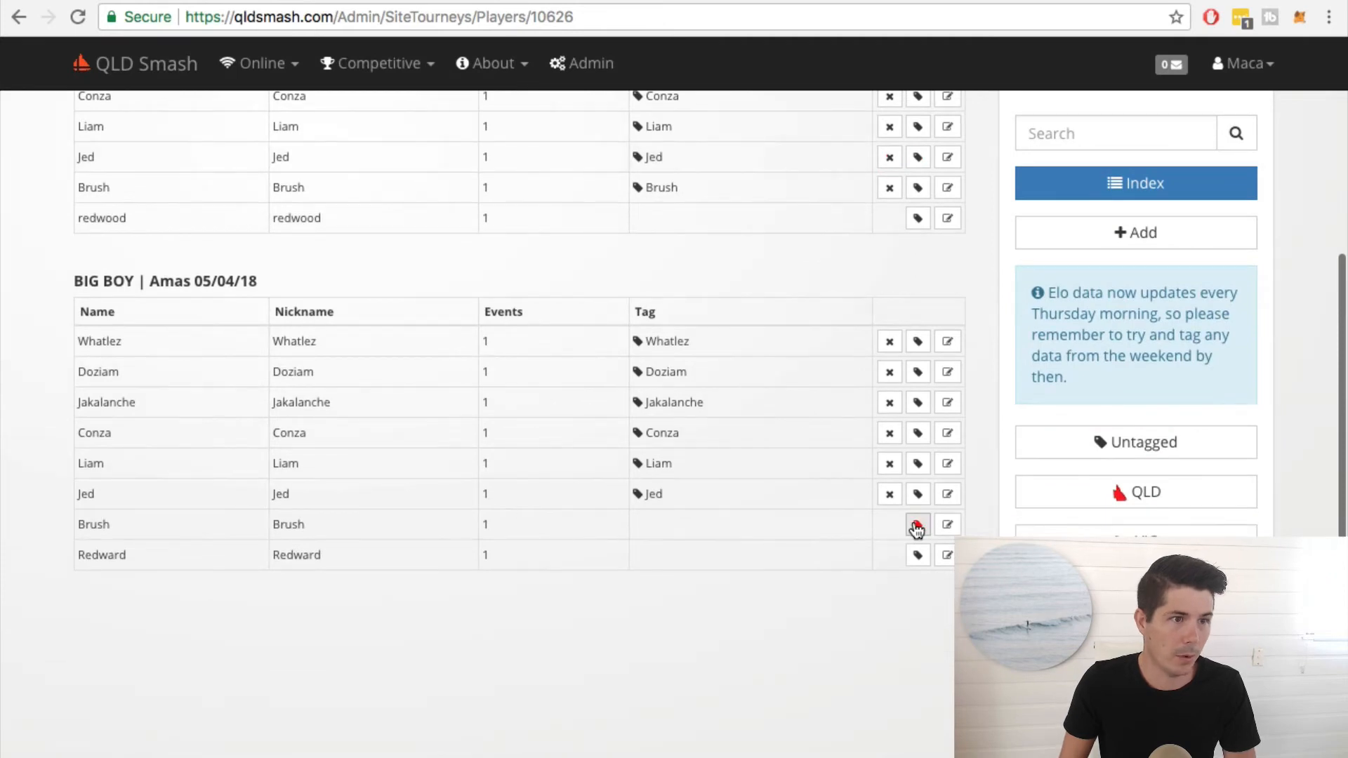
{"action": "left_click", "coordinate": [918, 524]}
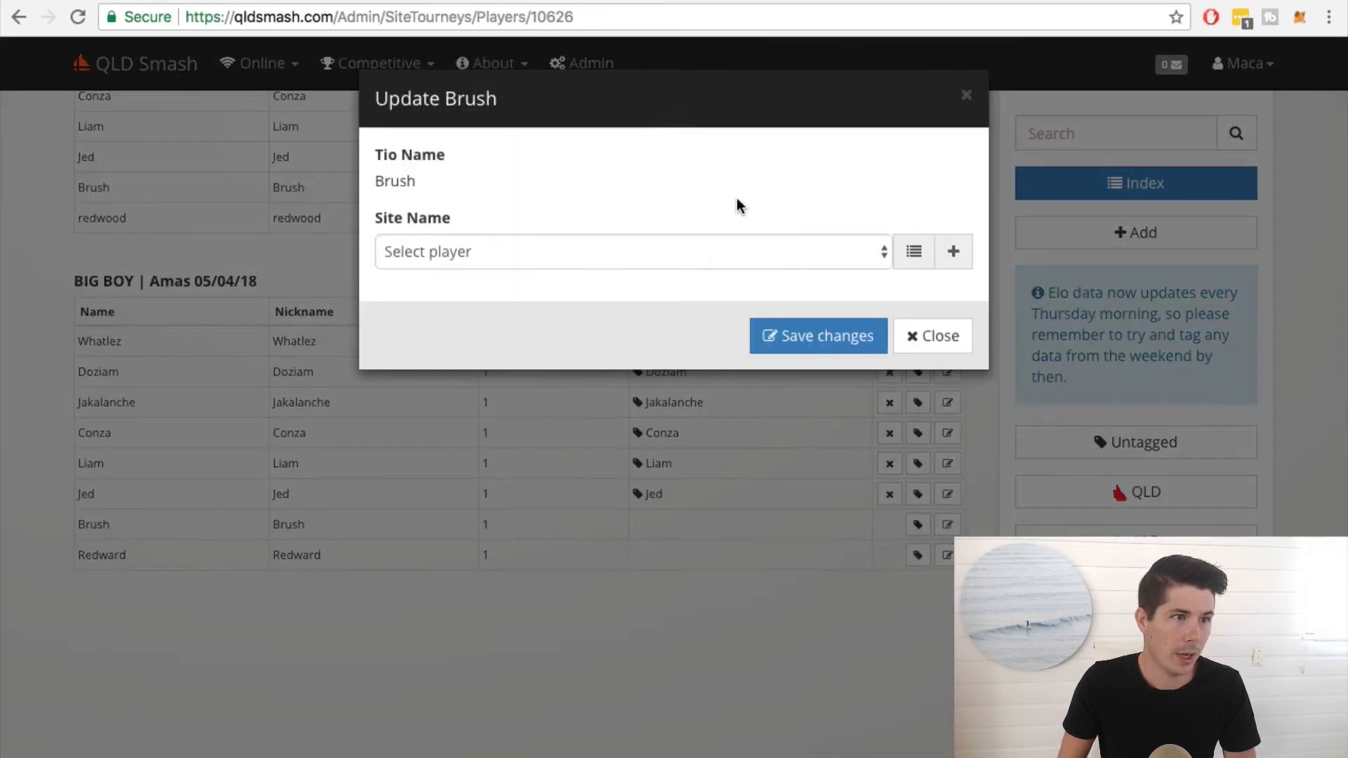
{"action": "left_click", "coordinate": [603, 250]}
{"action": "scroll", "coordinate": [601, 245], "scroll_direction": "down", "scroll_amount": 10}
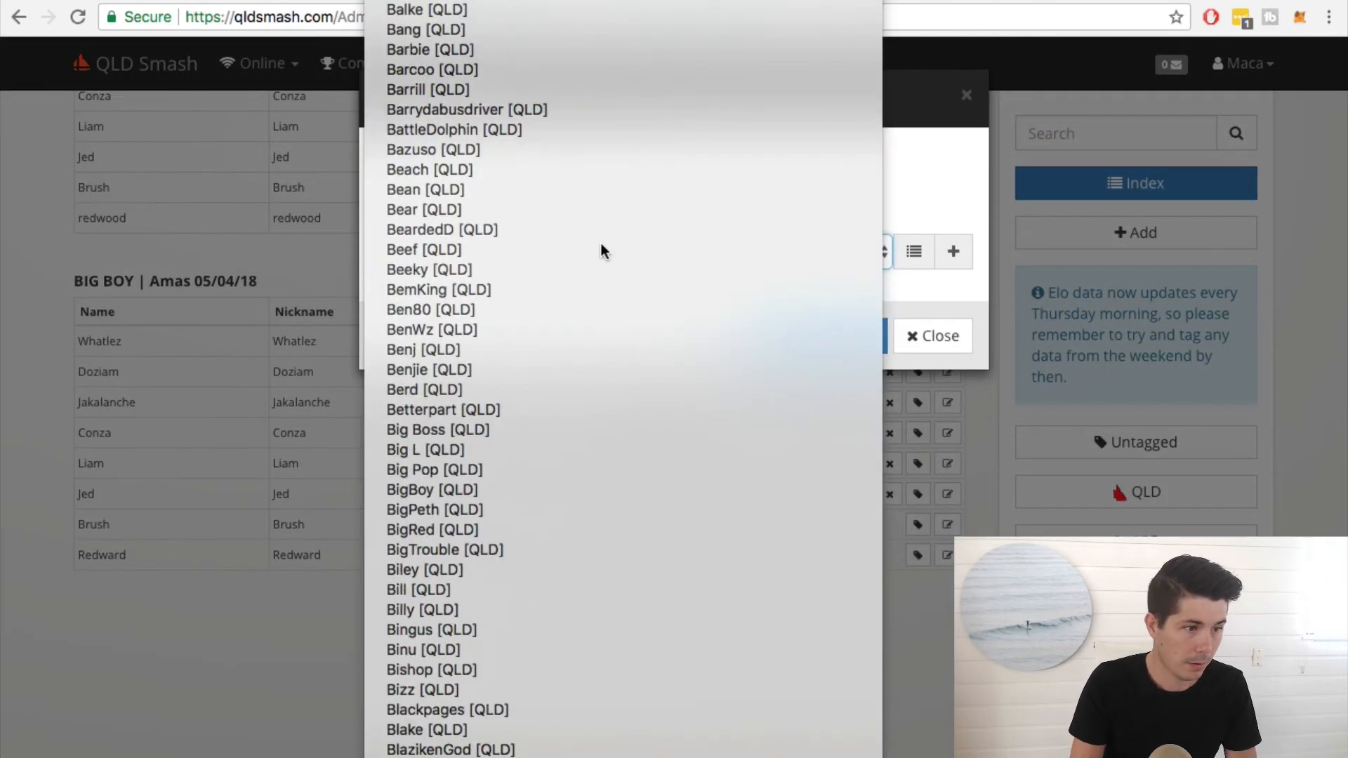
{"action": "left_click", "coordinate": [821, 756]}
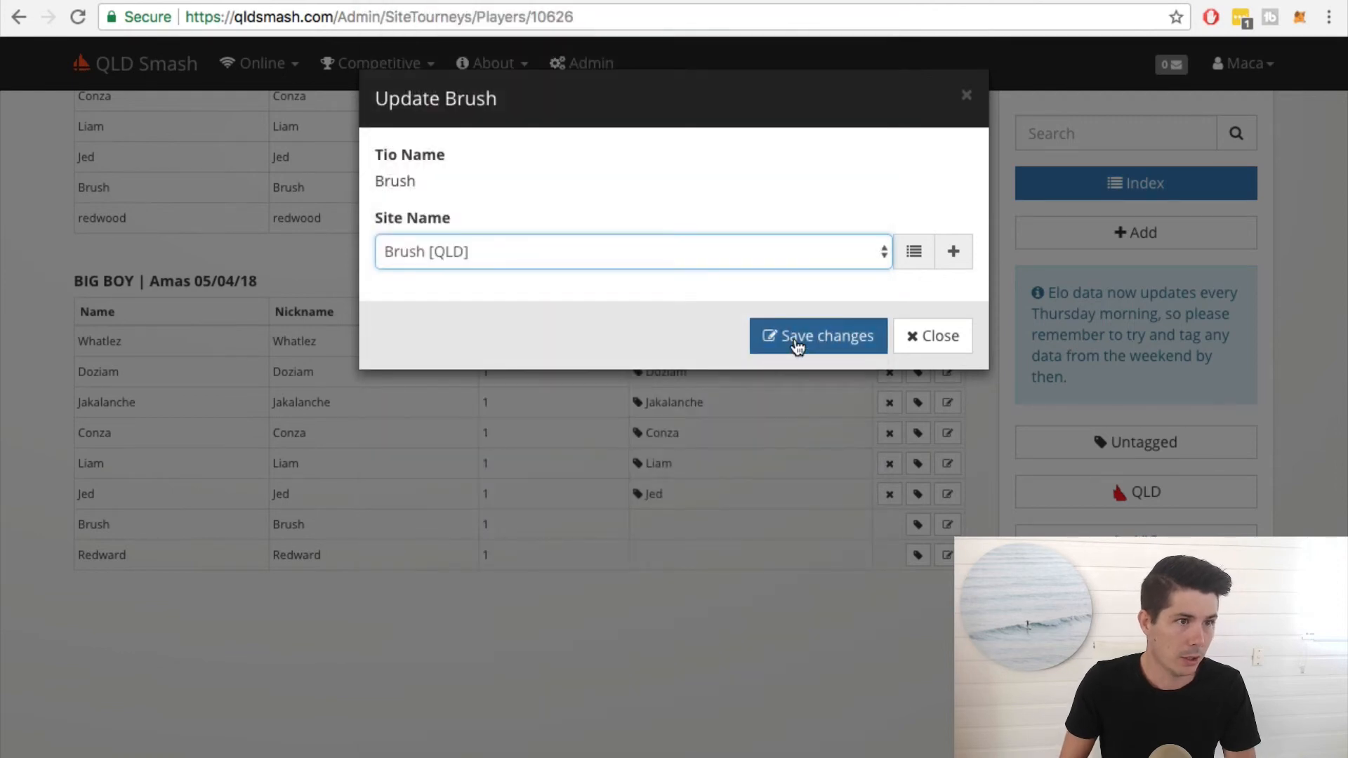
{"action": "left_click", "coordinate": [795, 339]}
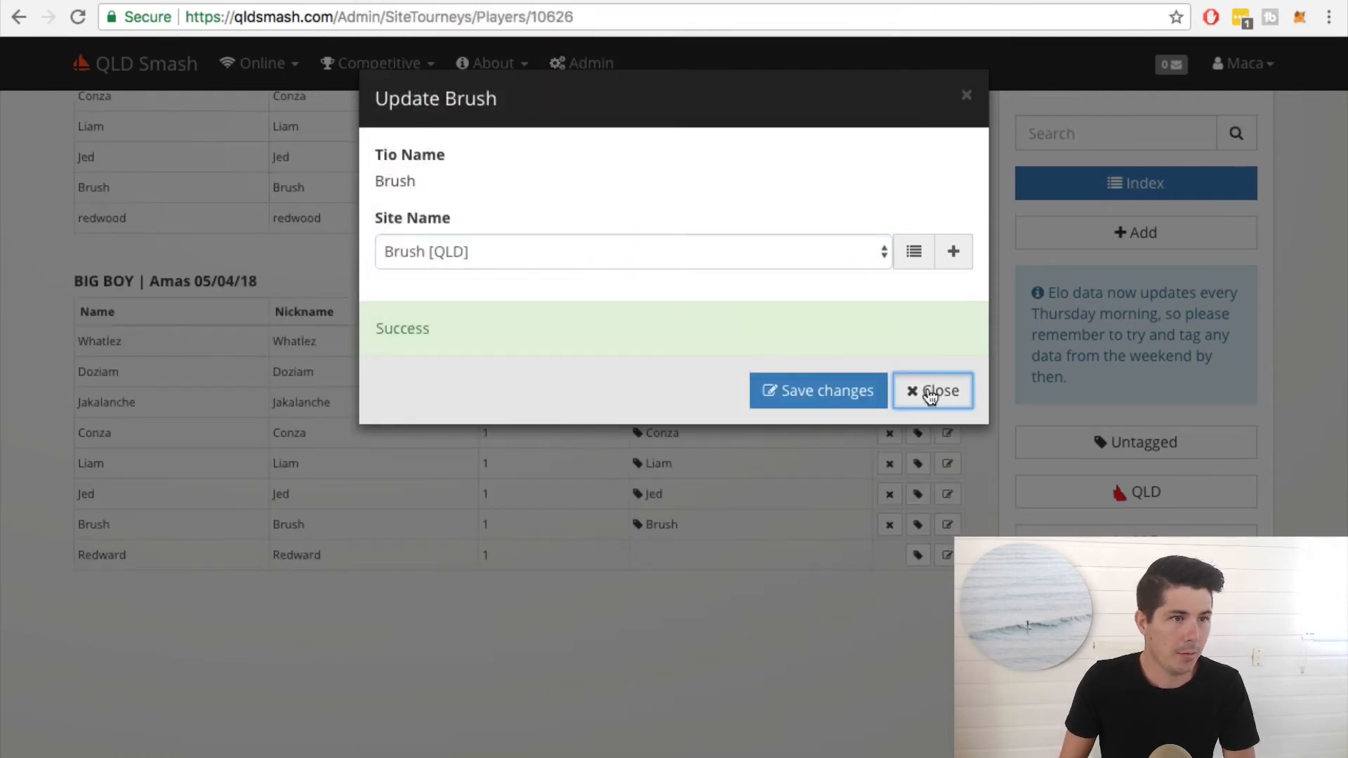
{"action": "left_click", "coordinate": [937, 391]}
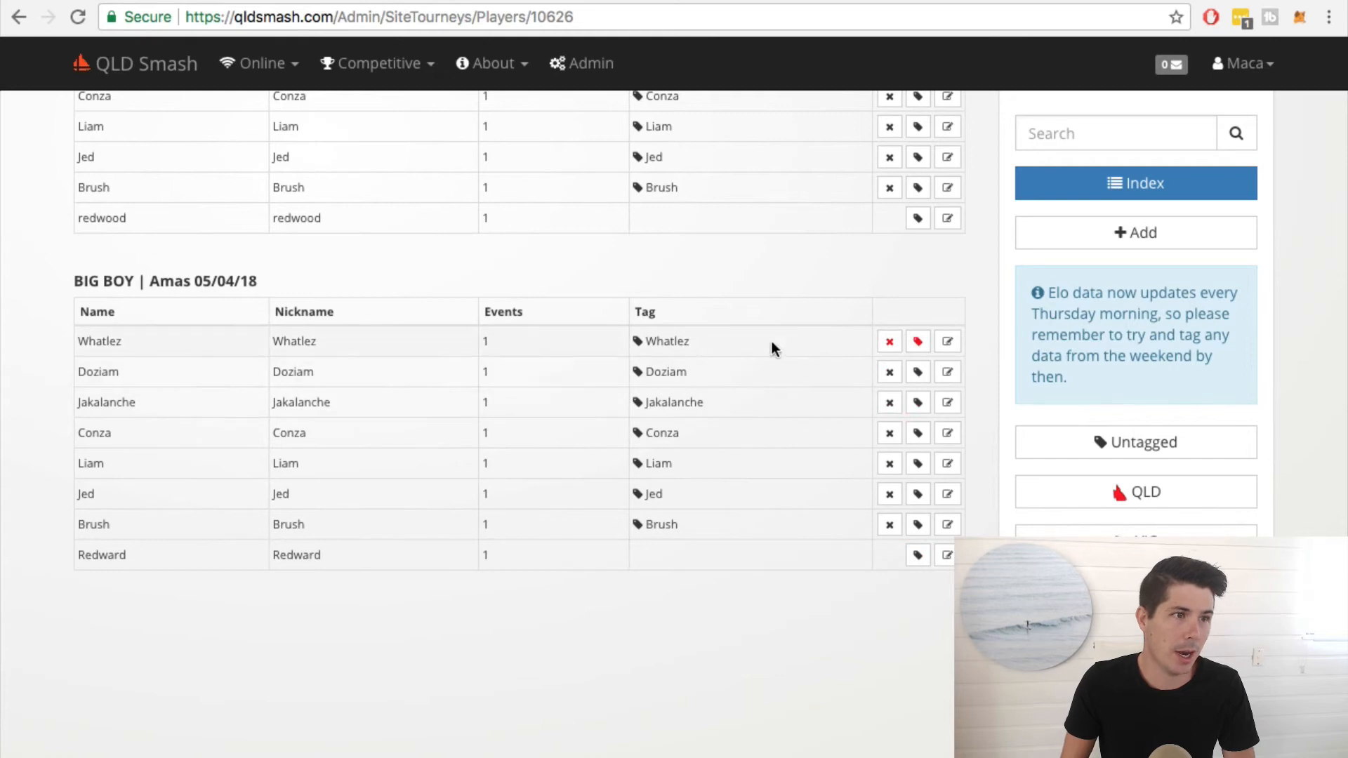
Untag Whatlez in the Amas 05/04/18 event, then retag the entry as site player Whatlez [QLD] and save
{"action": "left_click", "coordinate": [890, 341]}
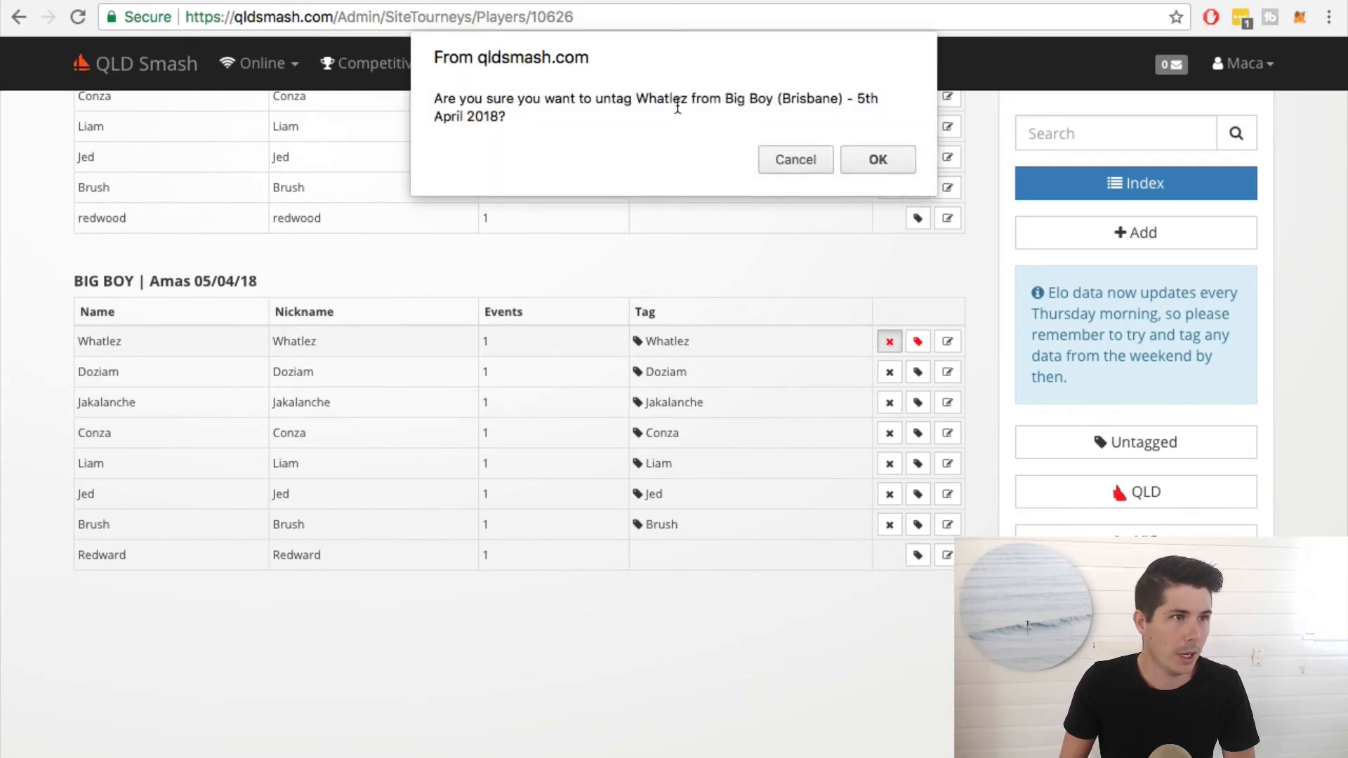
{"action": "left_click", "coordinate": [910, 161]}
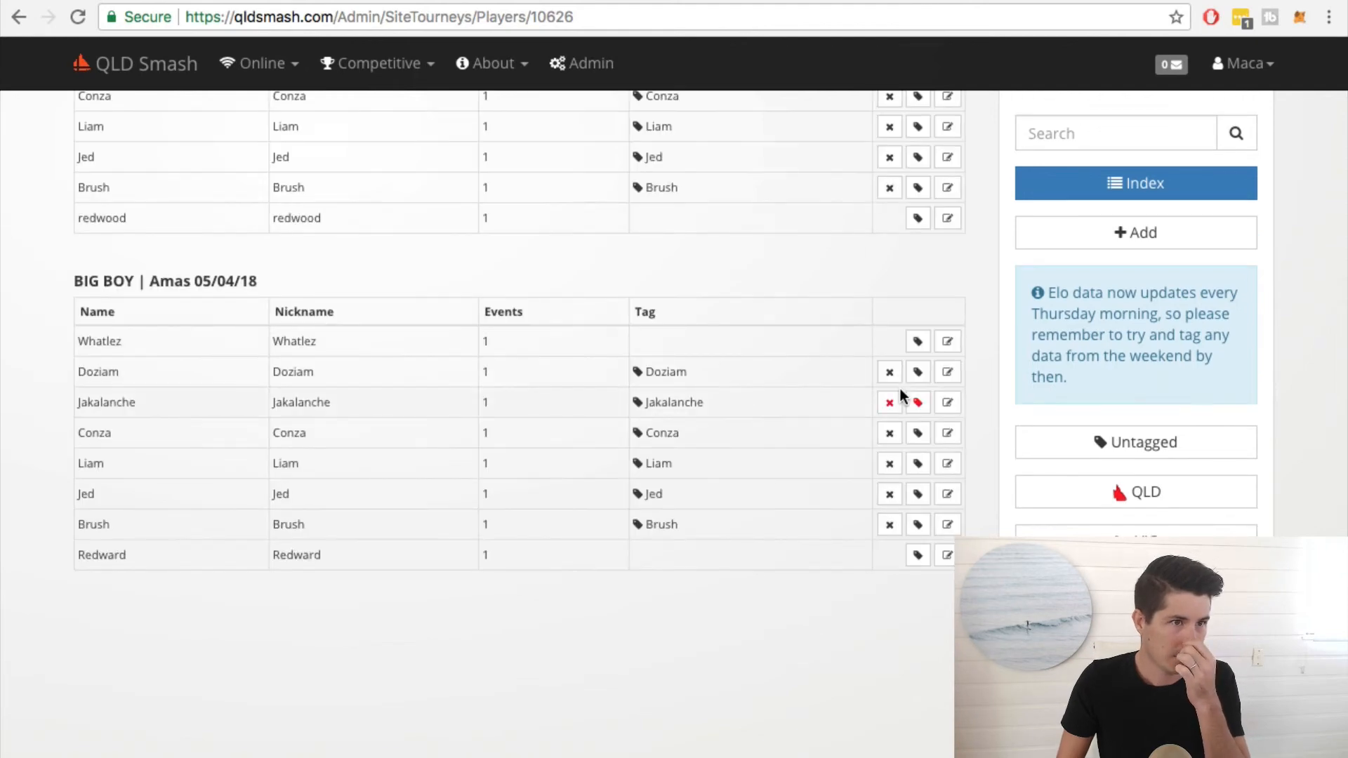
{"action": "left_click", "coordinate": [913, 342]}
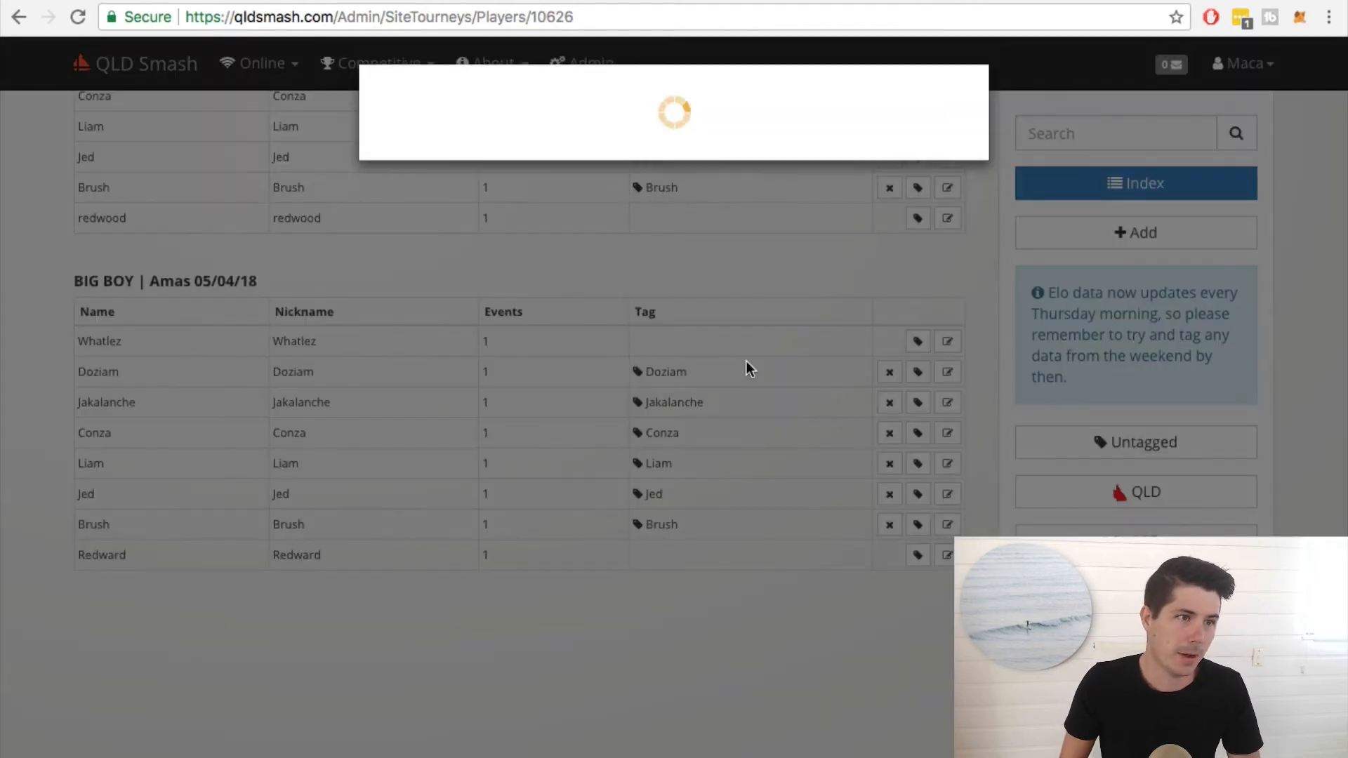
{"action": "left_click", "coordinate": [535, 260]}
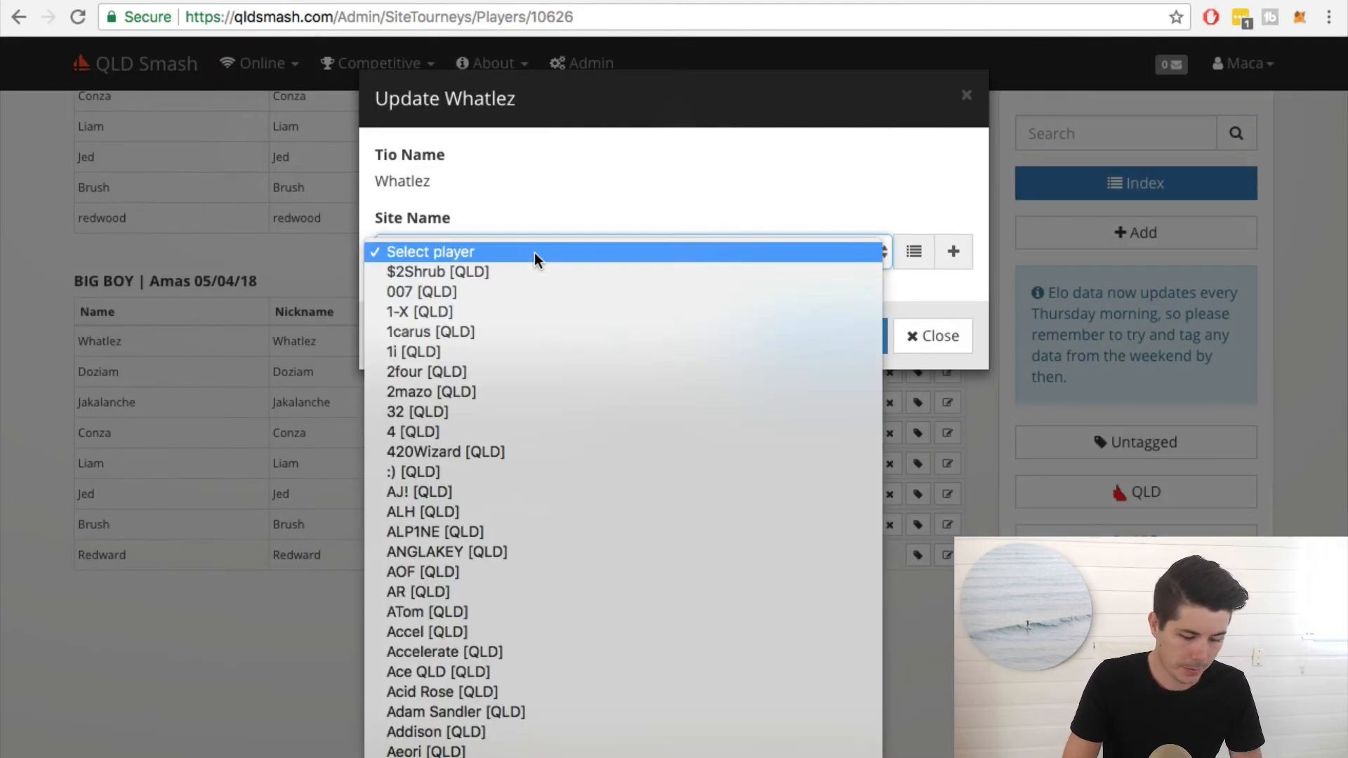
{"action": "key", "text": "w"}
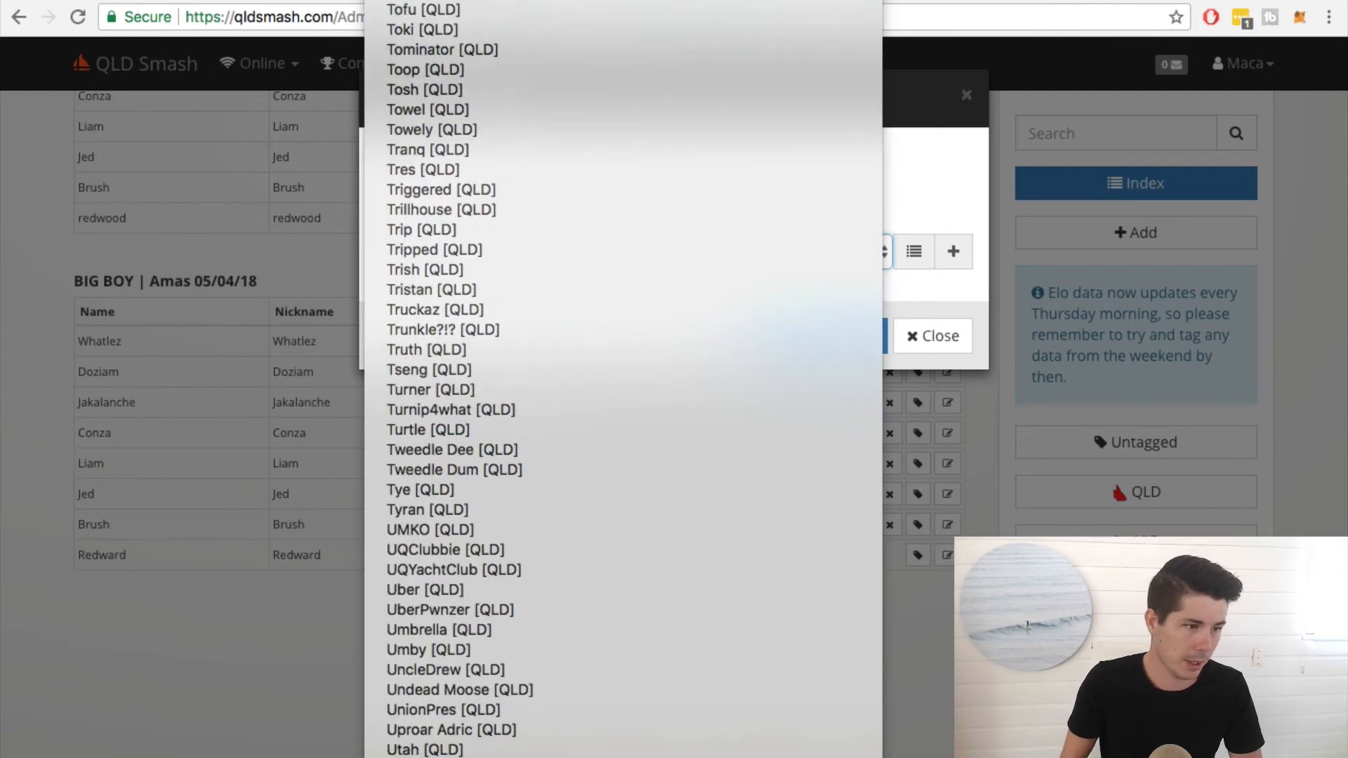
{"action": "key", "text": "Return"}
{"action": "left_click", "coordinate": [793, 336]}
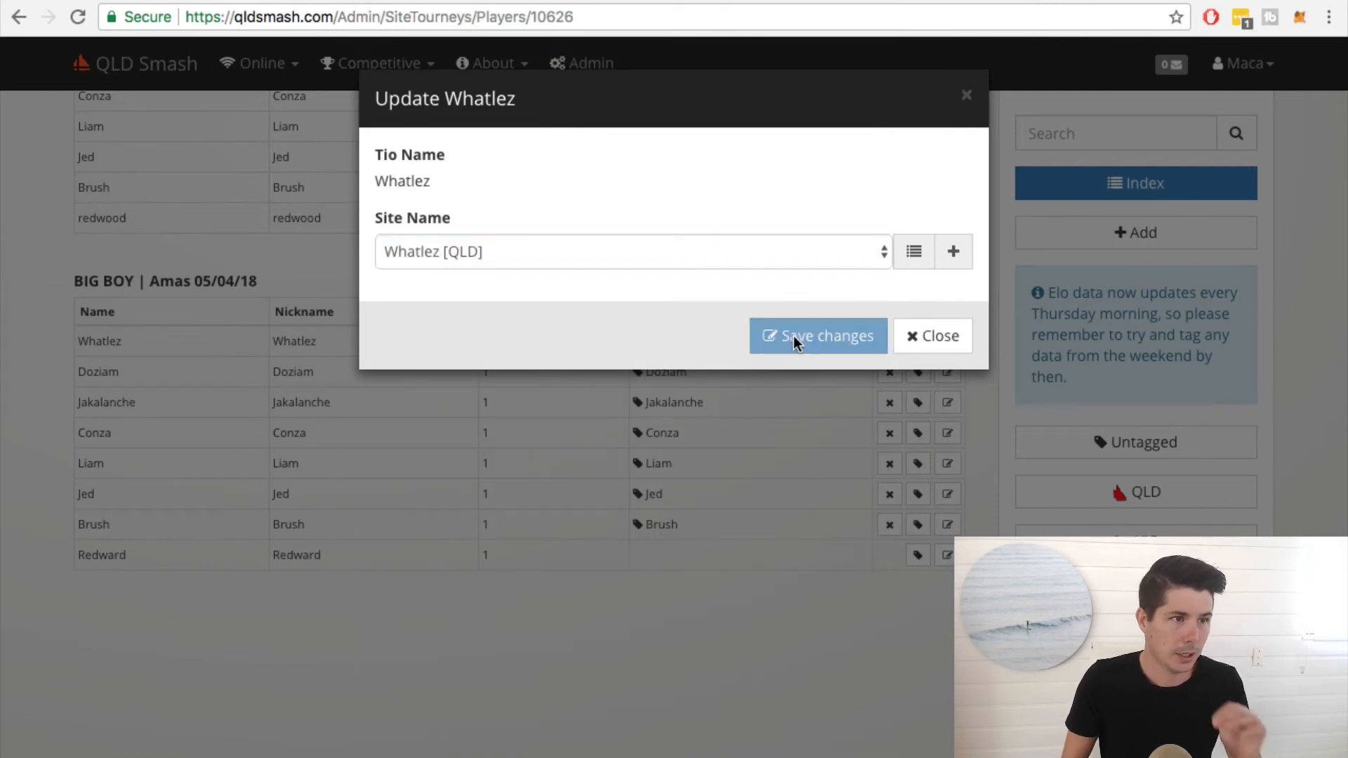
{"action": "left_click", "coordinate": [933, 390]}
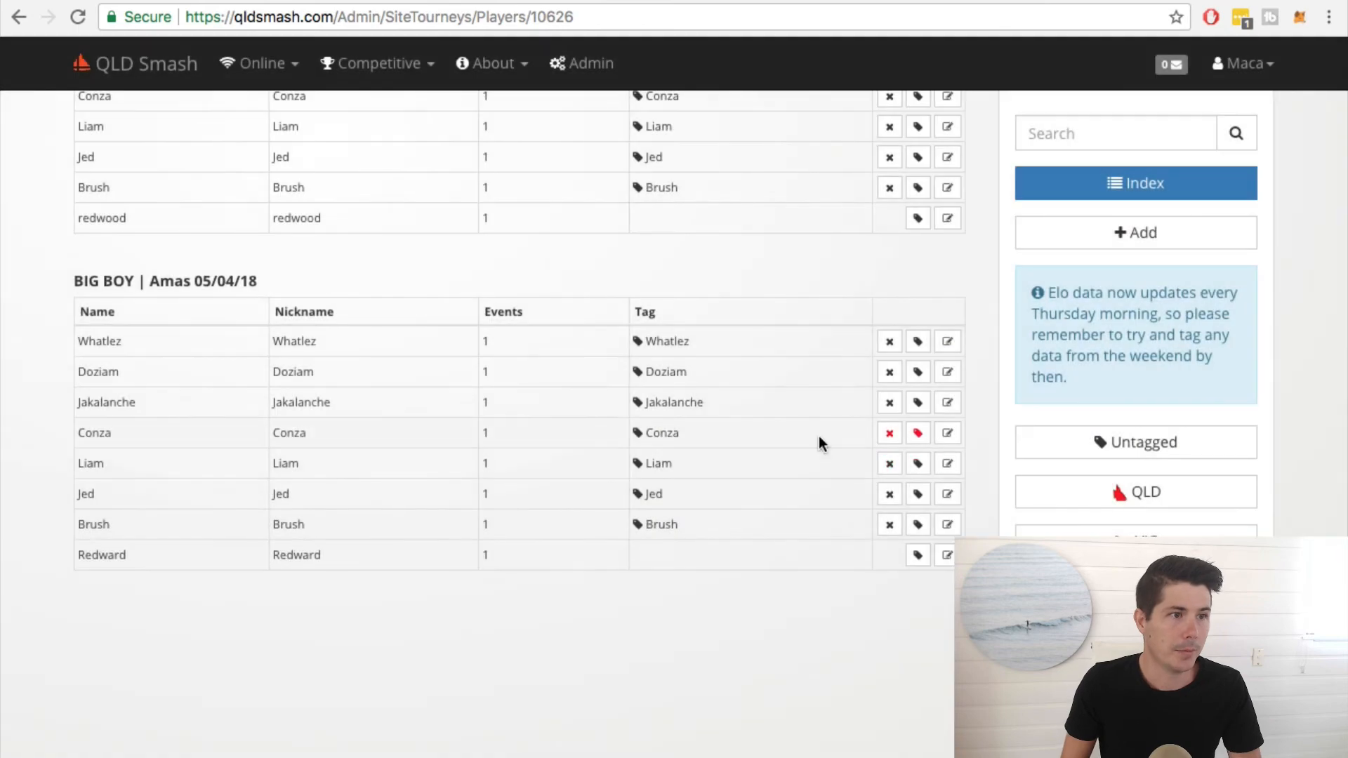
{"action": "scroll", "coordinate": [818, 439], "scroll_direction": "up", "scroll_amount": 4}
{"action": "scroll", "coordinate": [877, 470], "scroll_direction": "up", "scroll_amount": 2}
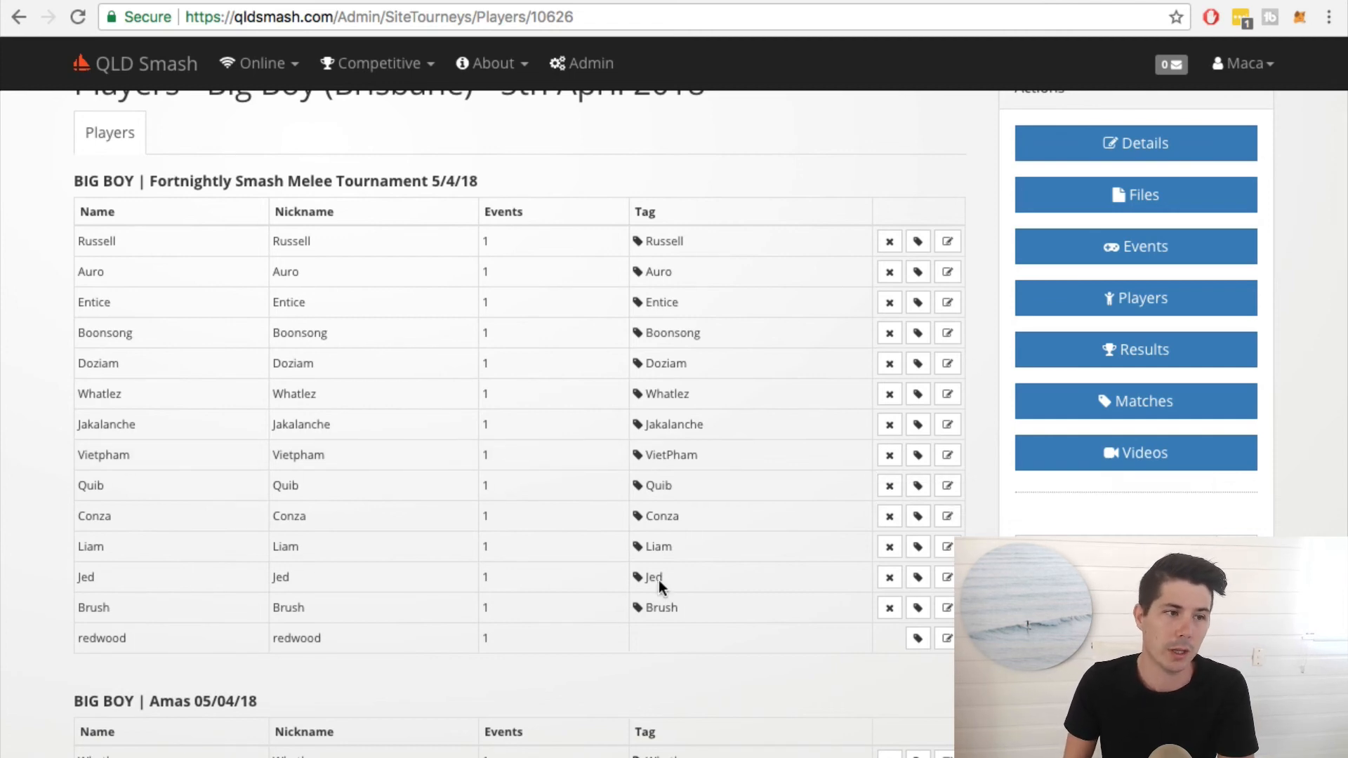
{"action": "scroll", "coordinate": [652, 496], "scroll_direction": "down", "scroll_amount": 4}
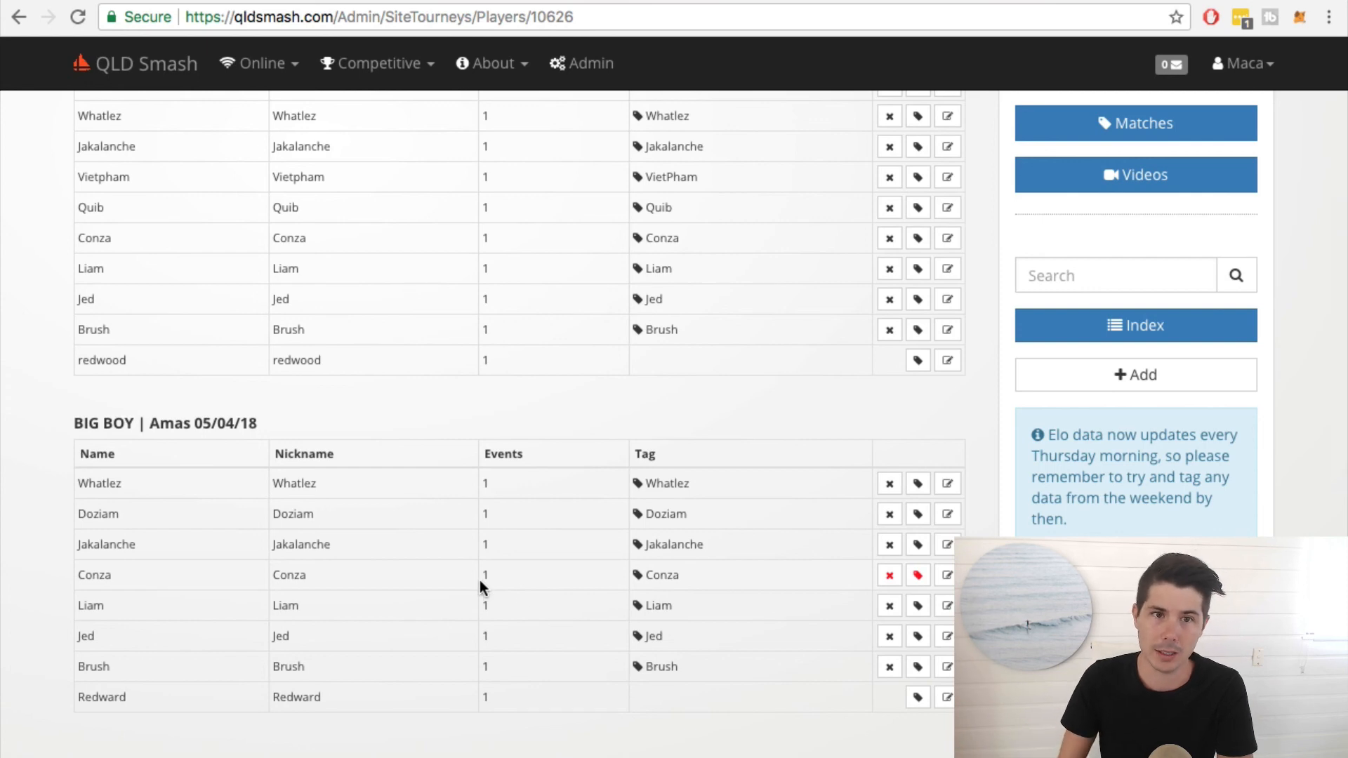
{"action": "scroll", "coordinate": [634, 377], "scroll_direction": "up", "scroll_amount": 6}
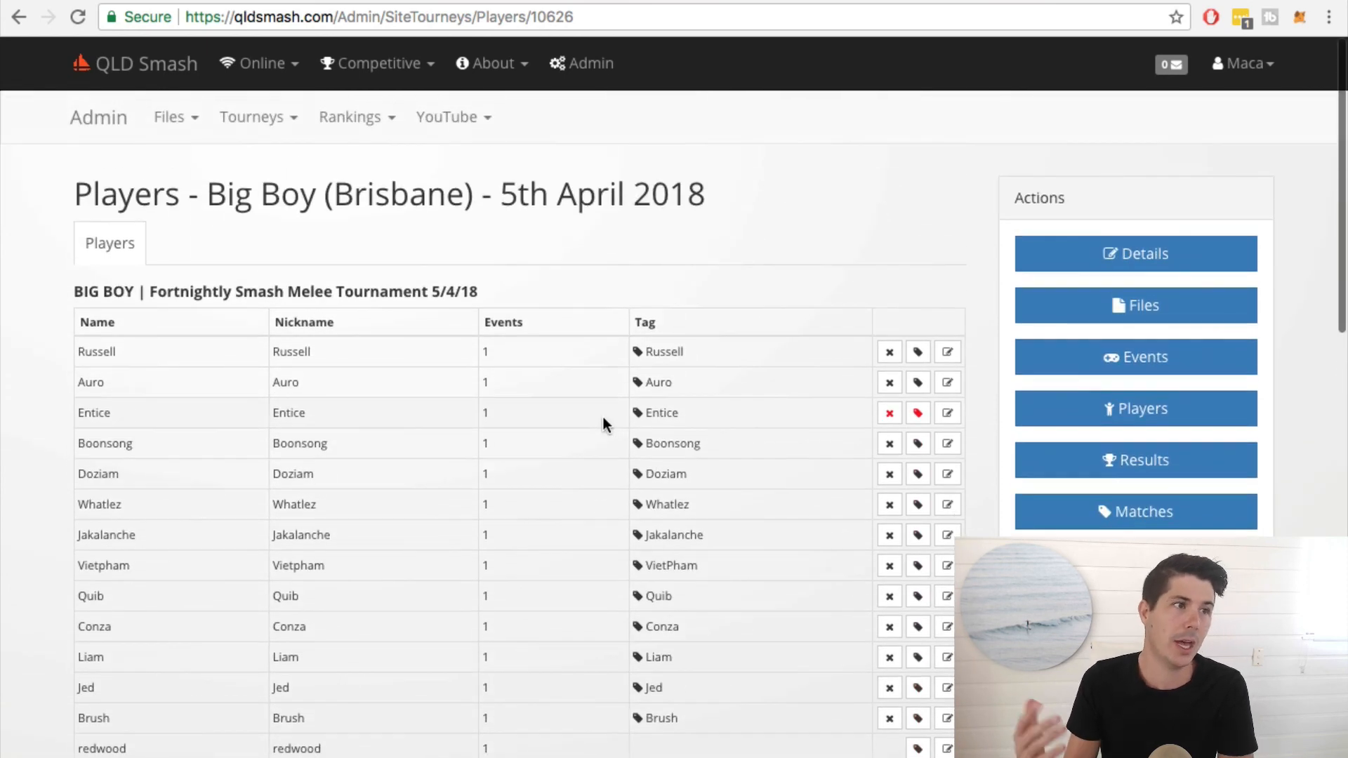